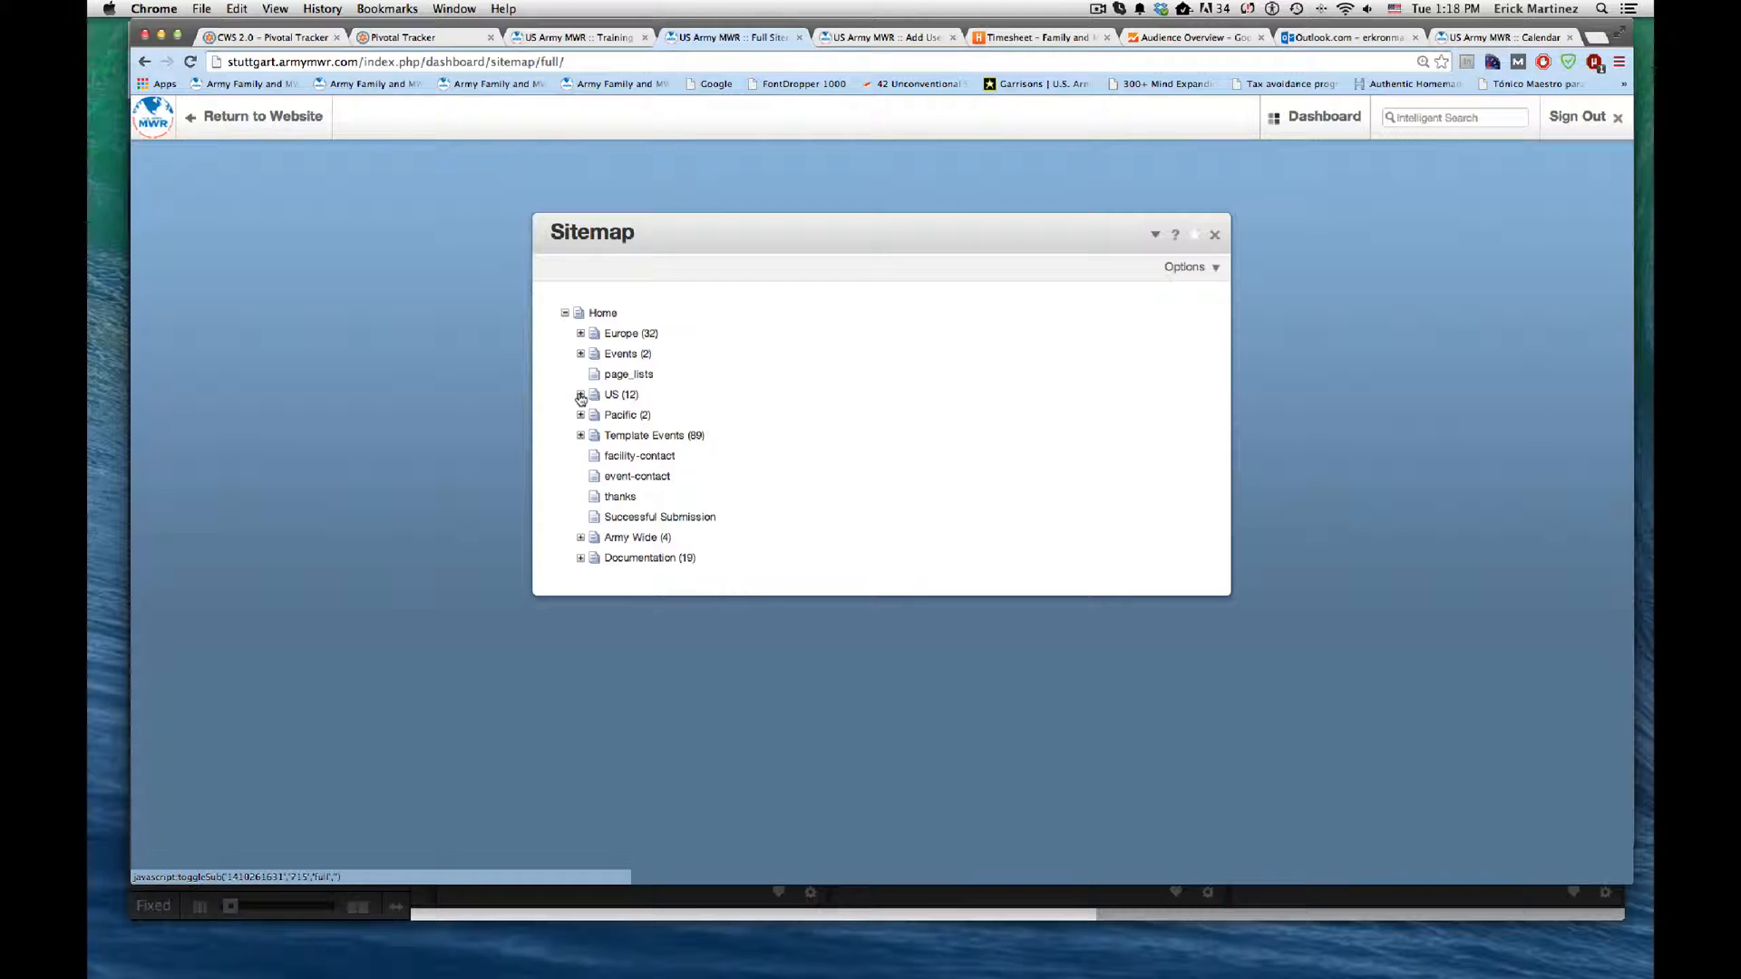
# Step: Add a Garrison Home page named "Ft. Belvoir" under the US section of the sitemap
pyautogui.click(580, 394)
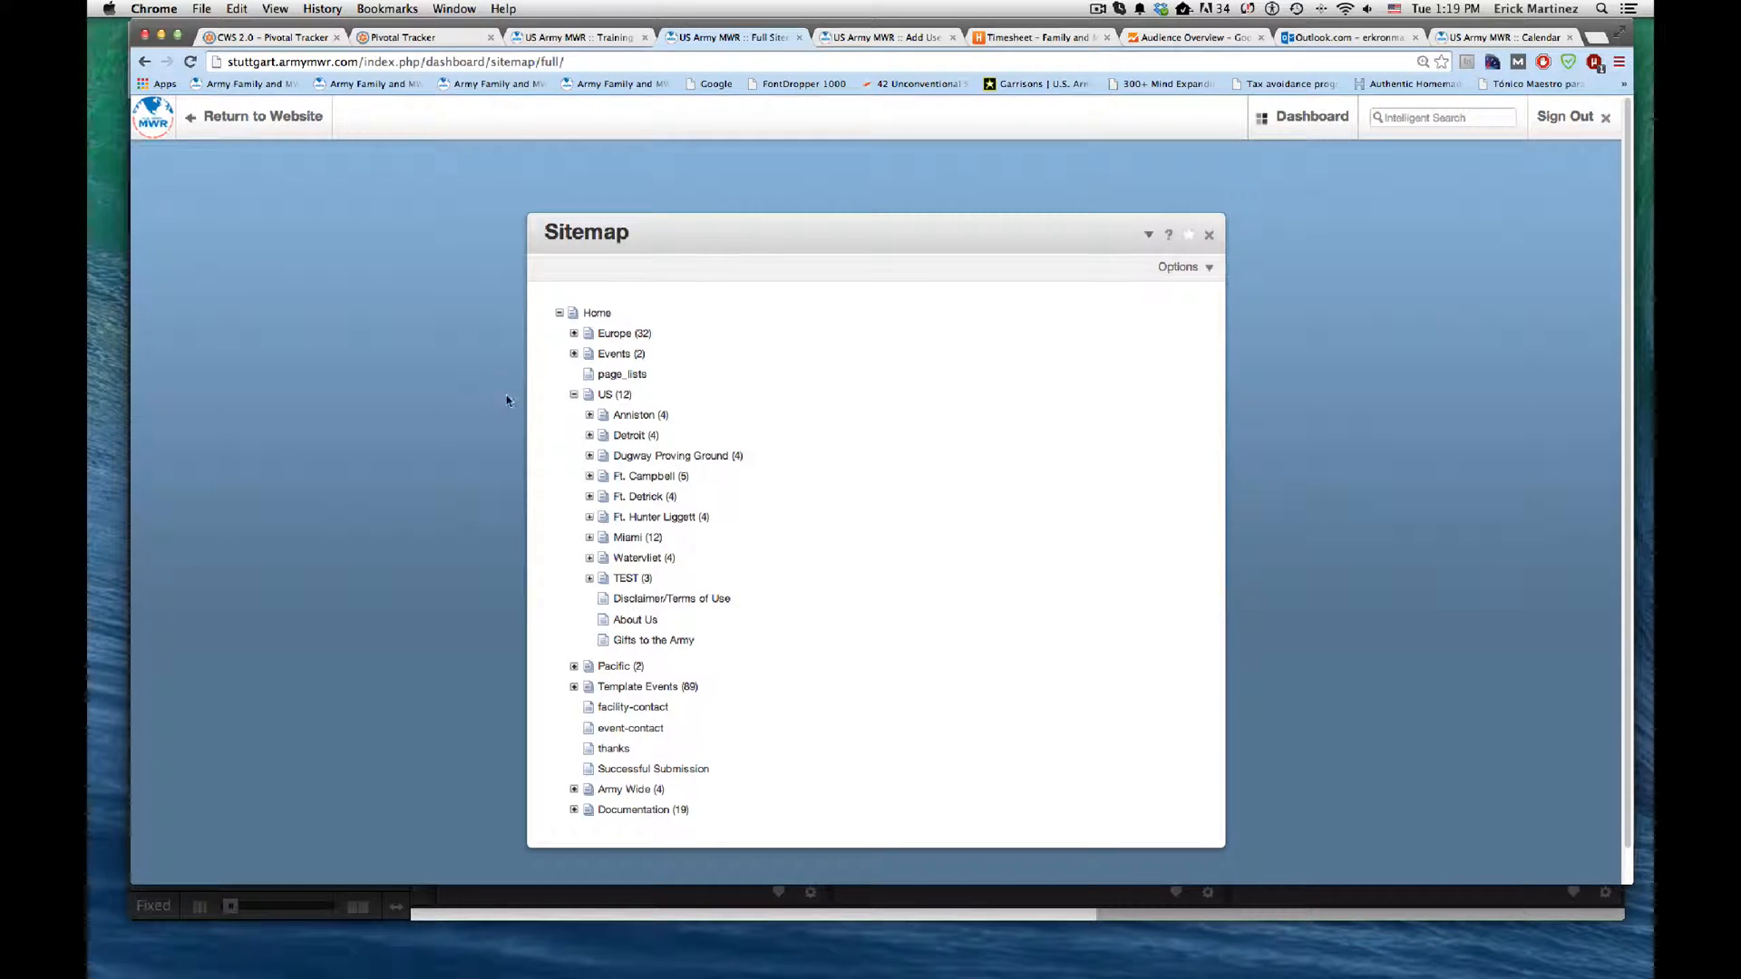
pyautogui.click(609, 396)
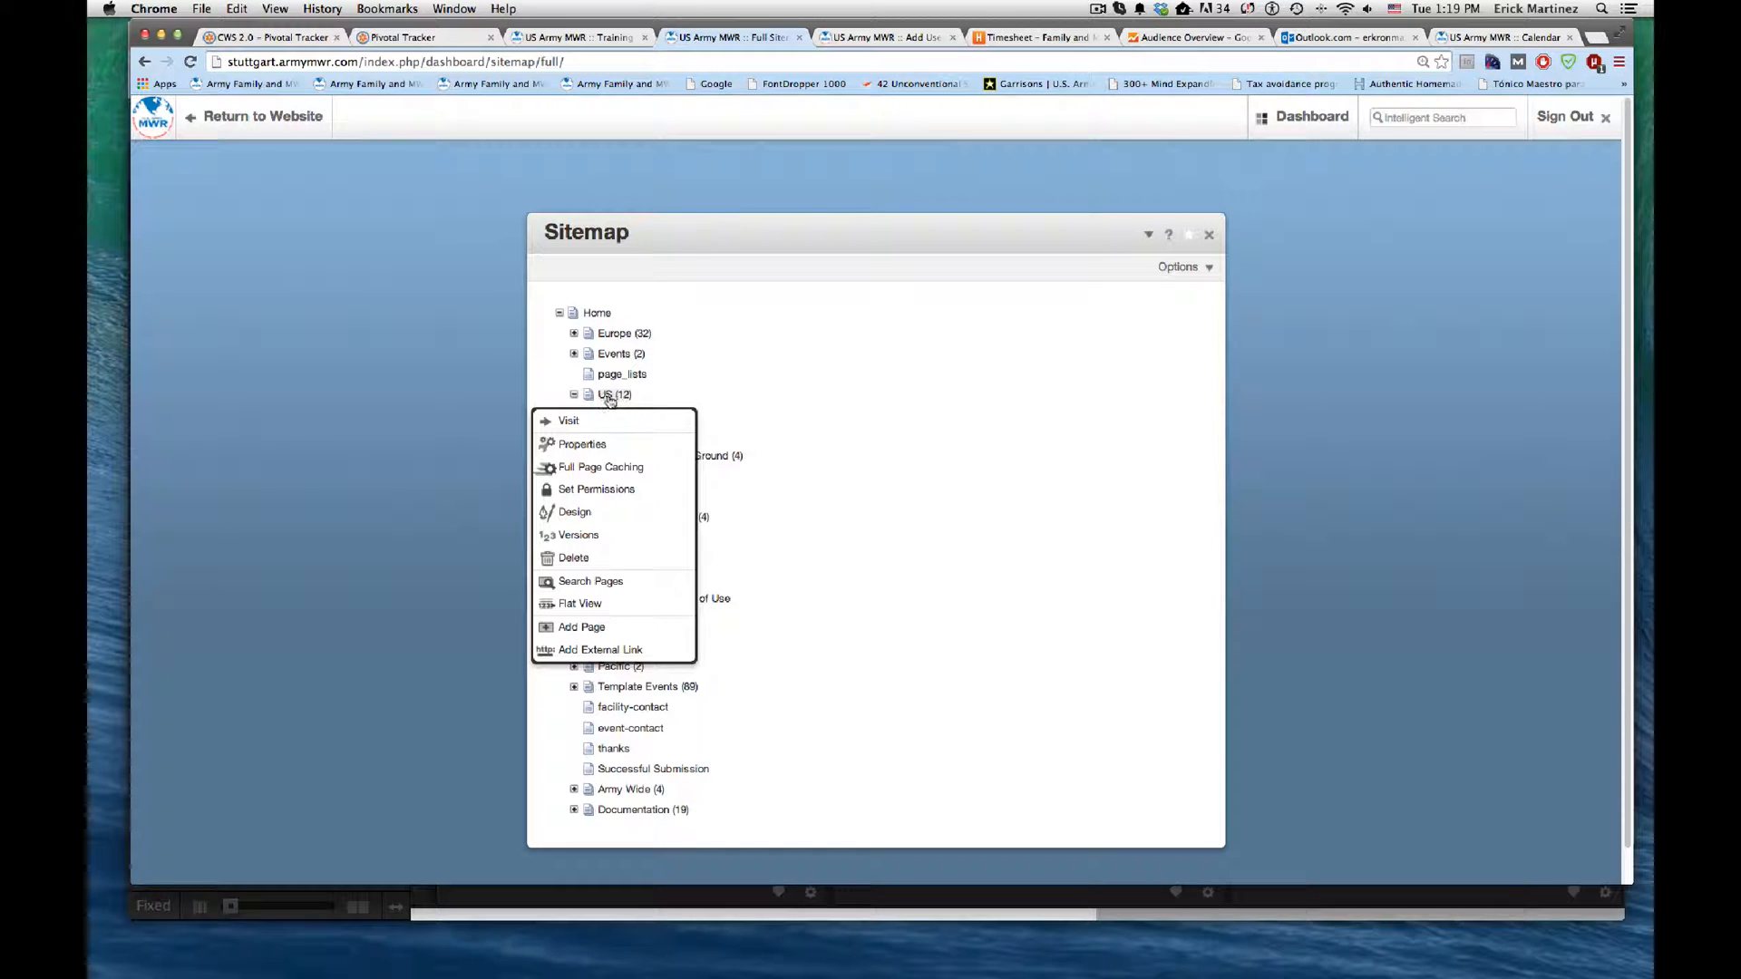
pyautogui.click(602, 628)
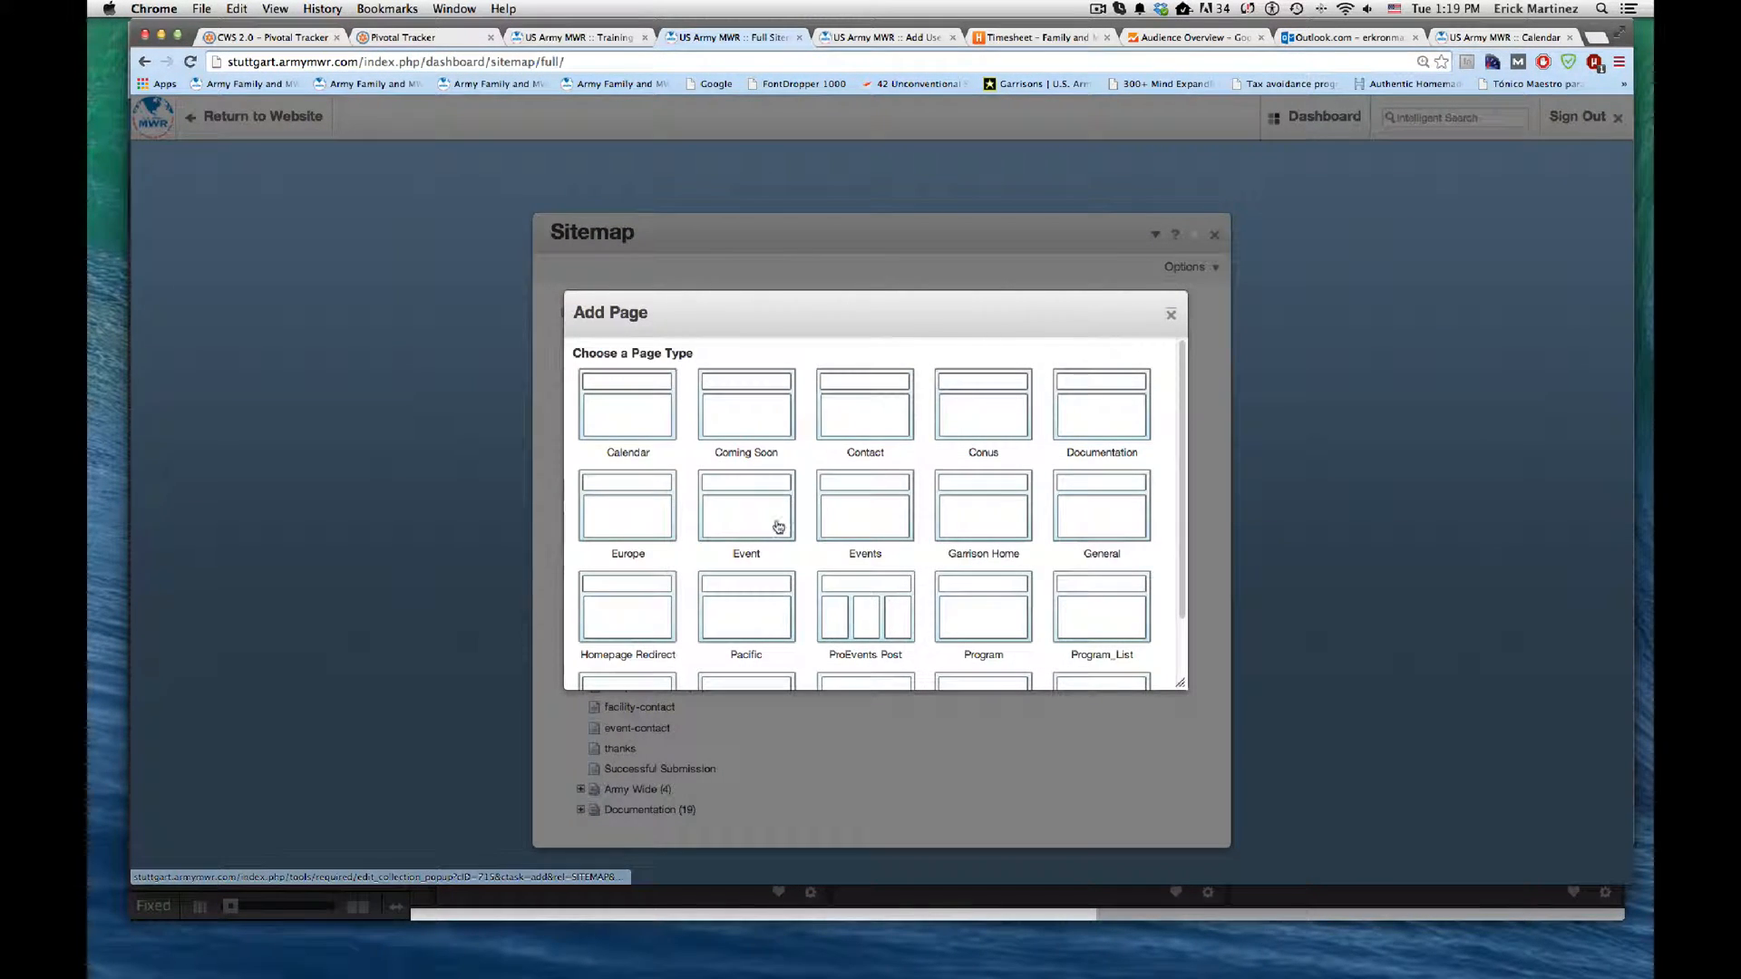
pyautogui.click(968, 507)
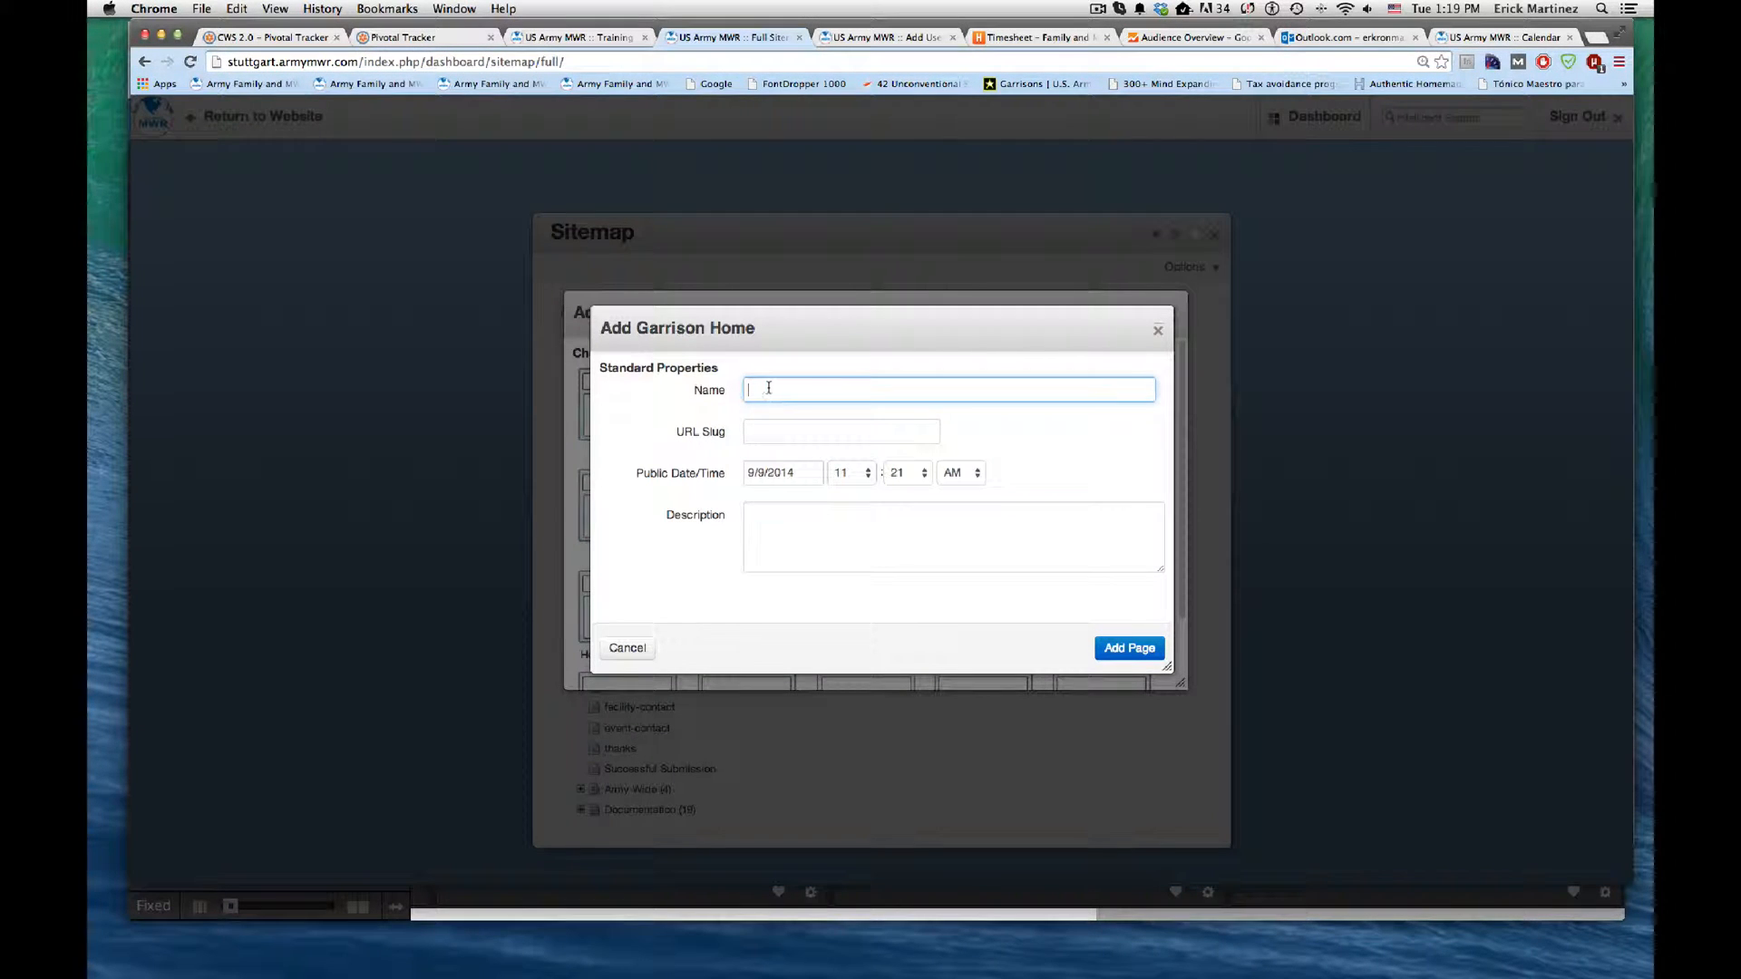
pyautogui.click(770, 387)
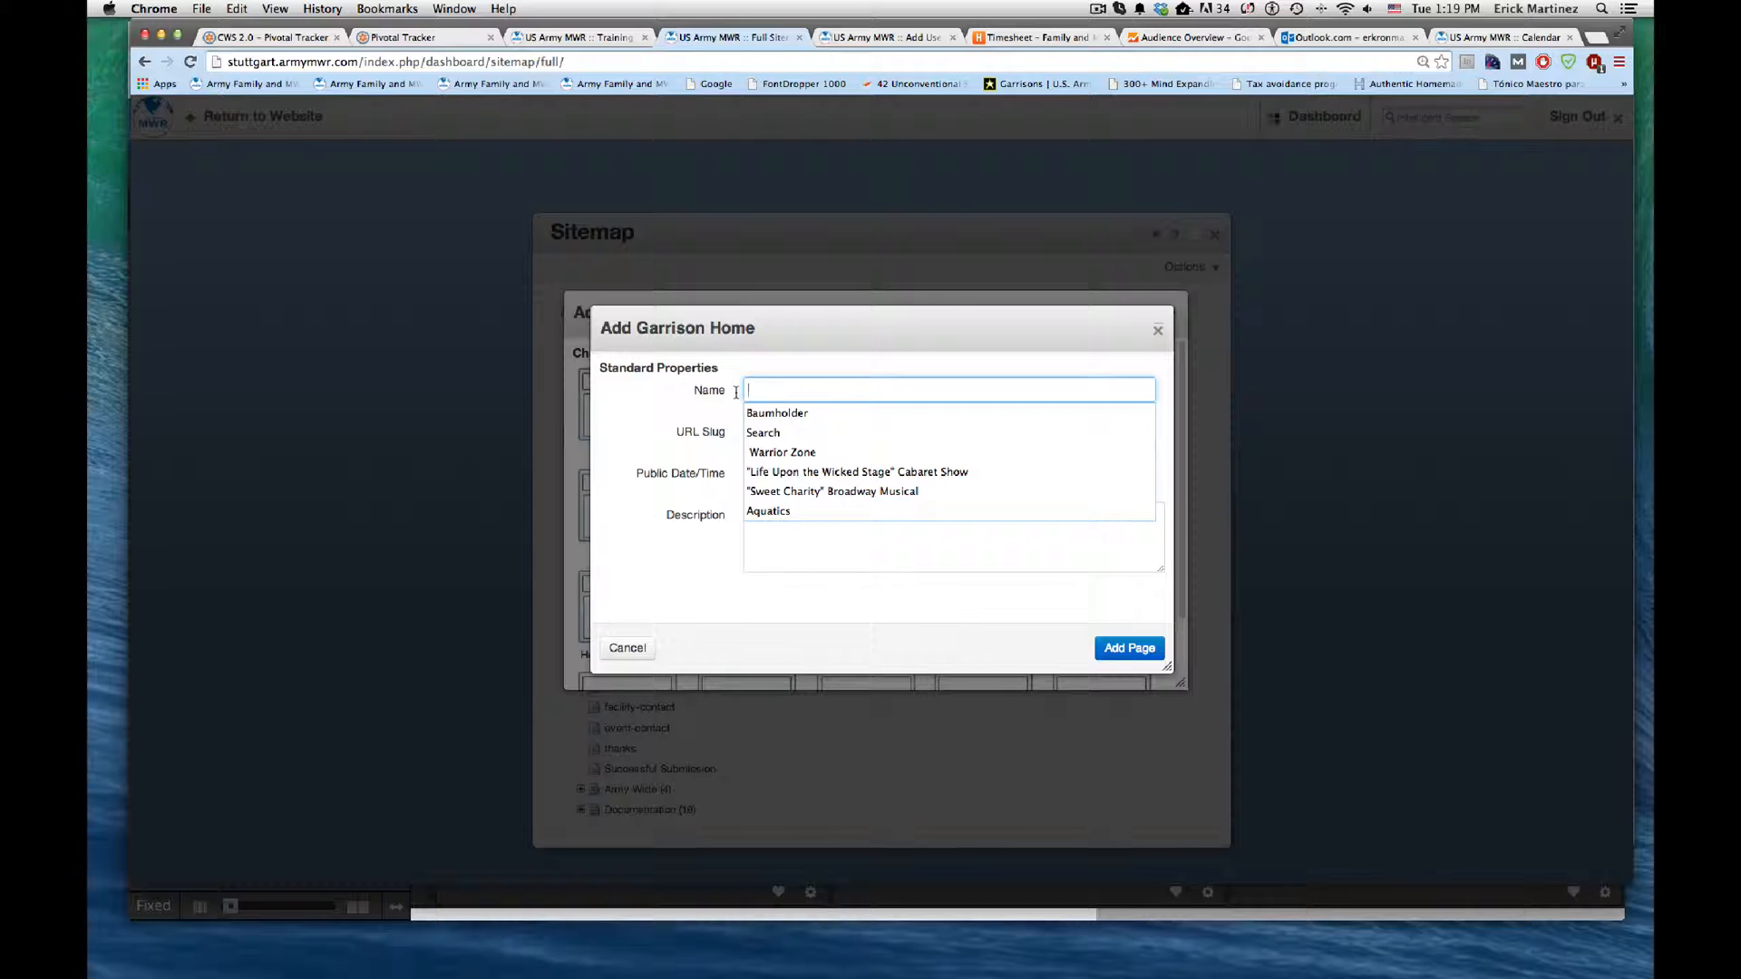
pyautogui.click(692, 406)
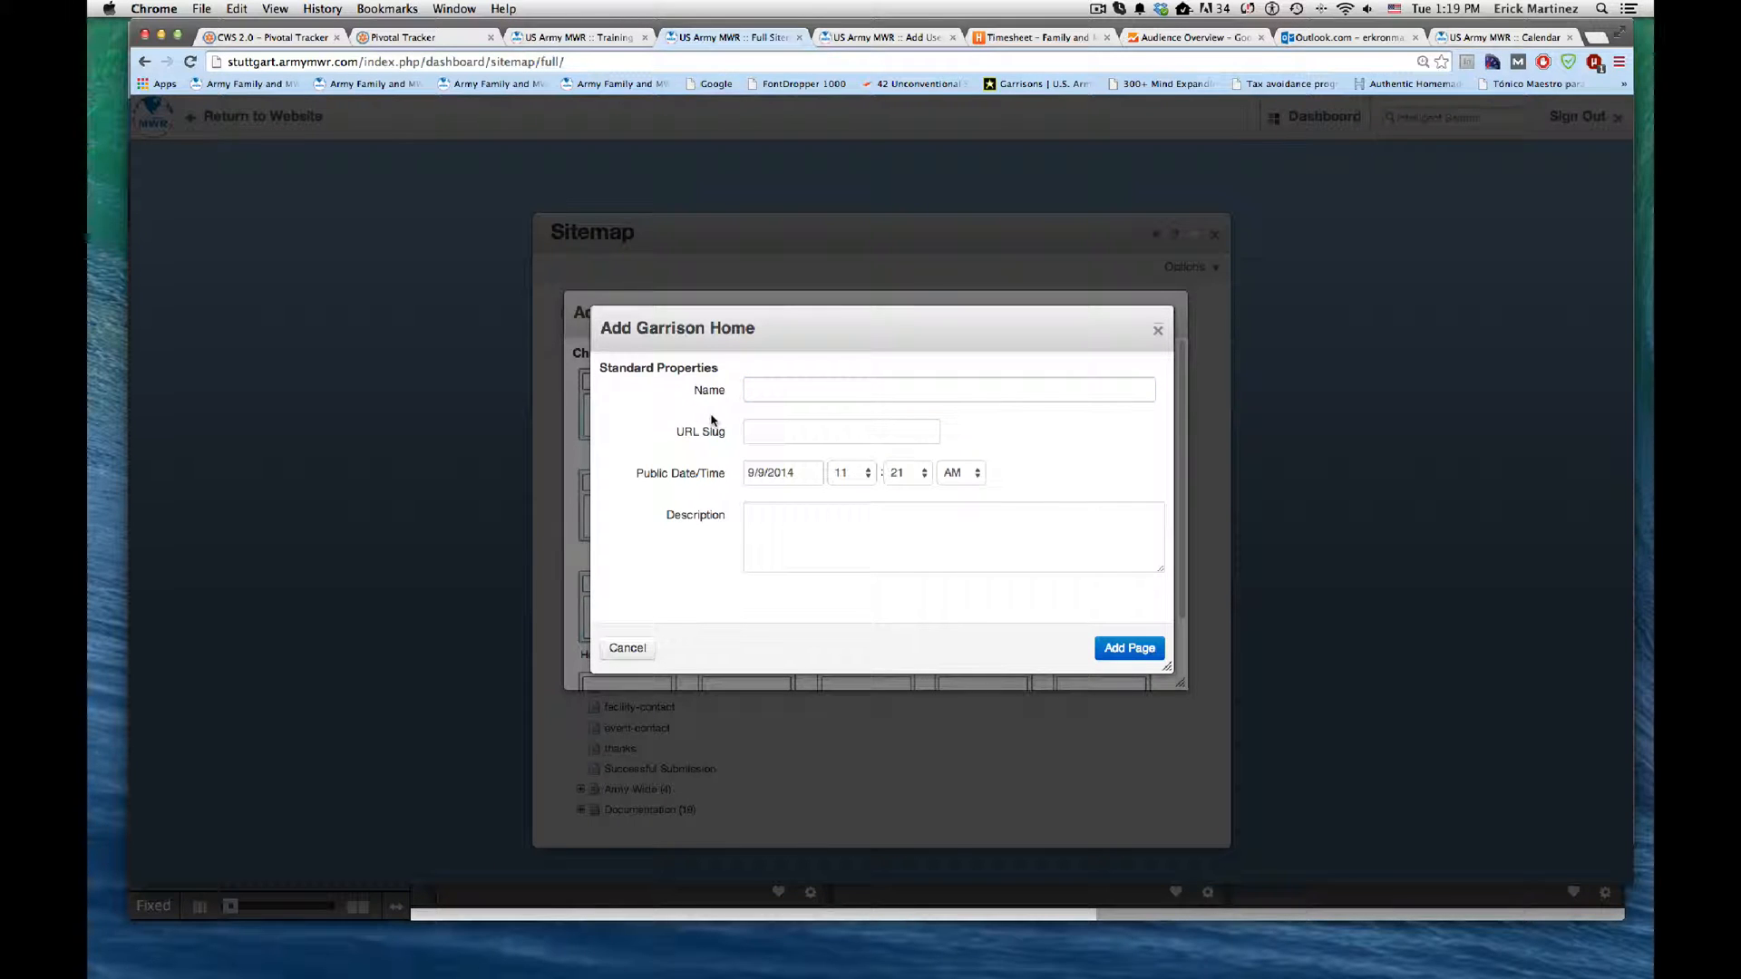
pyautogui.click(781, 392)
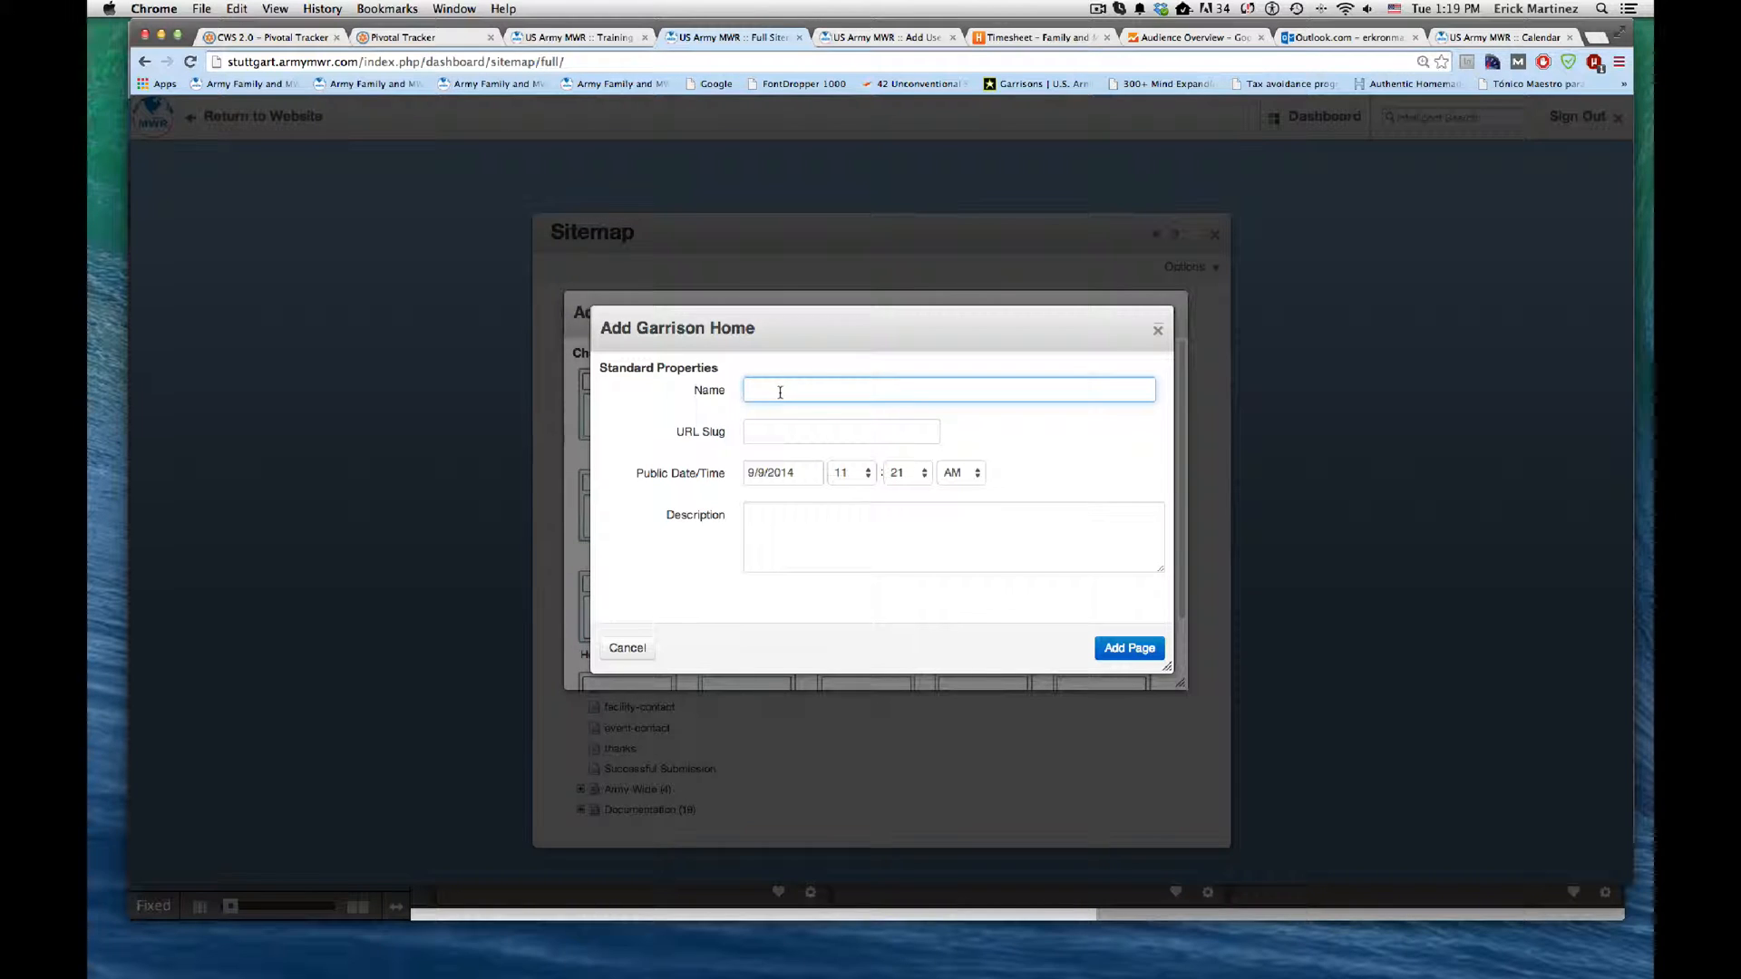
pyautogui.write('Ft')
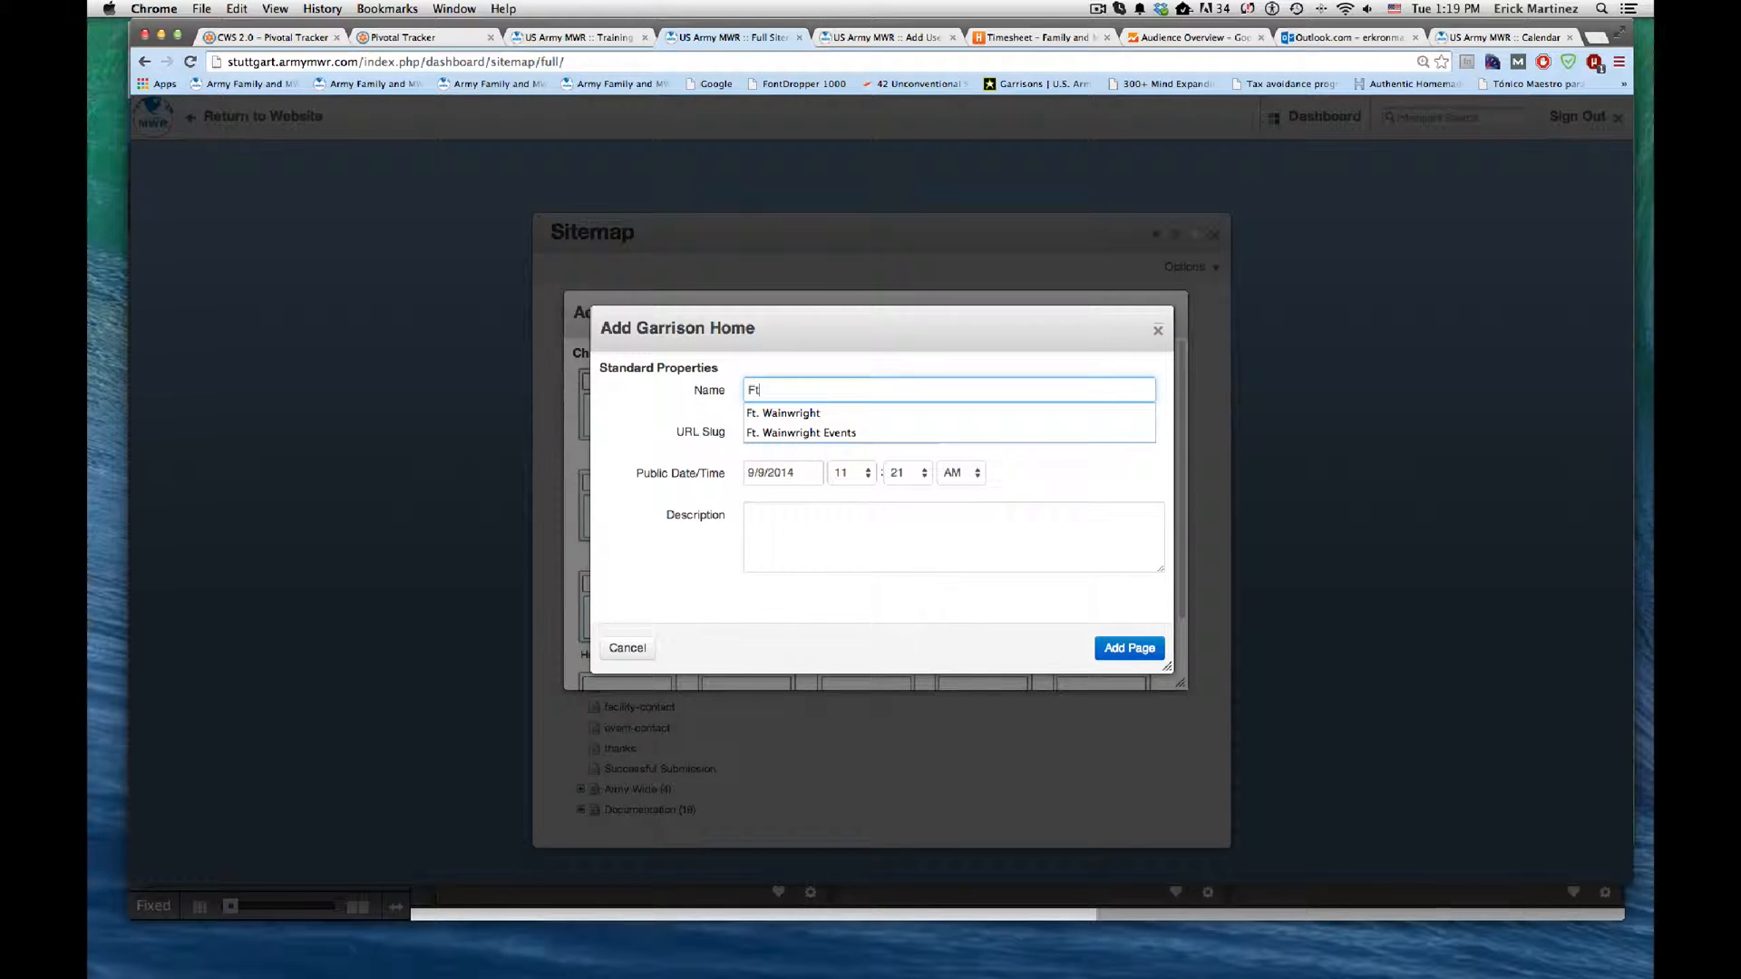
pyautogui.write('. Belvoir')
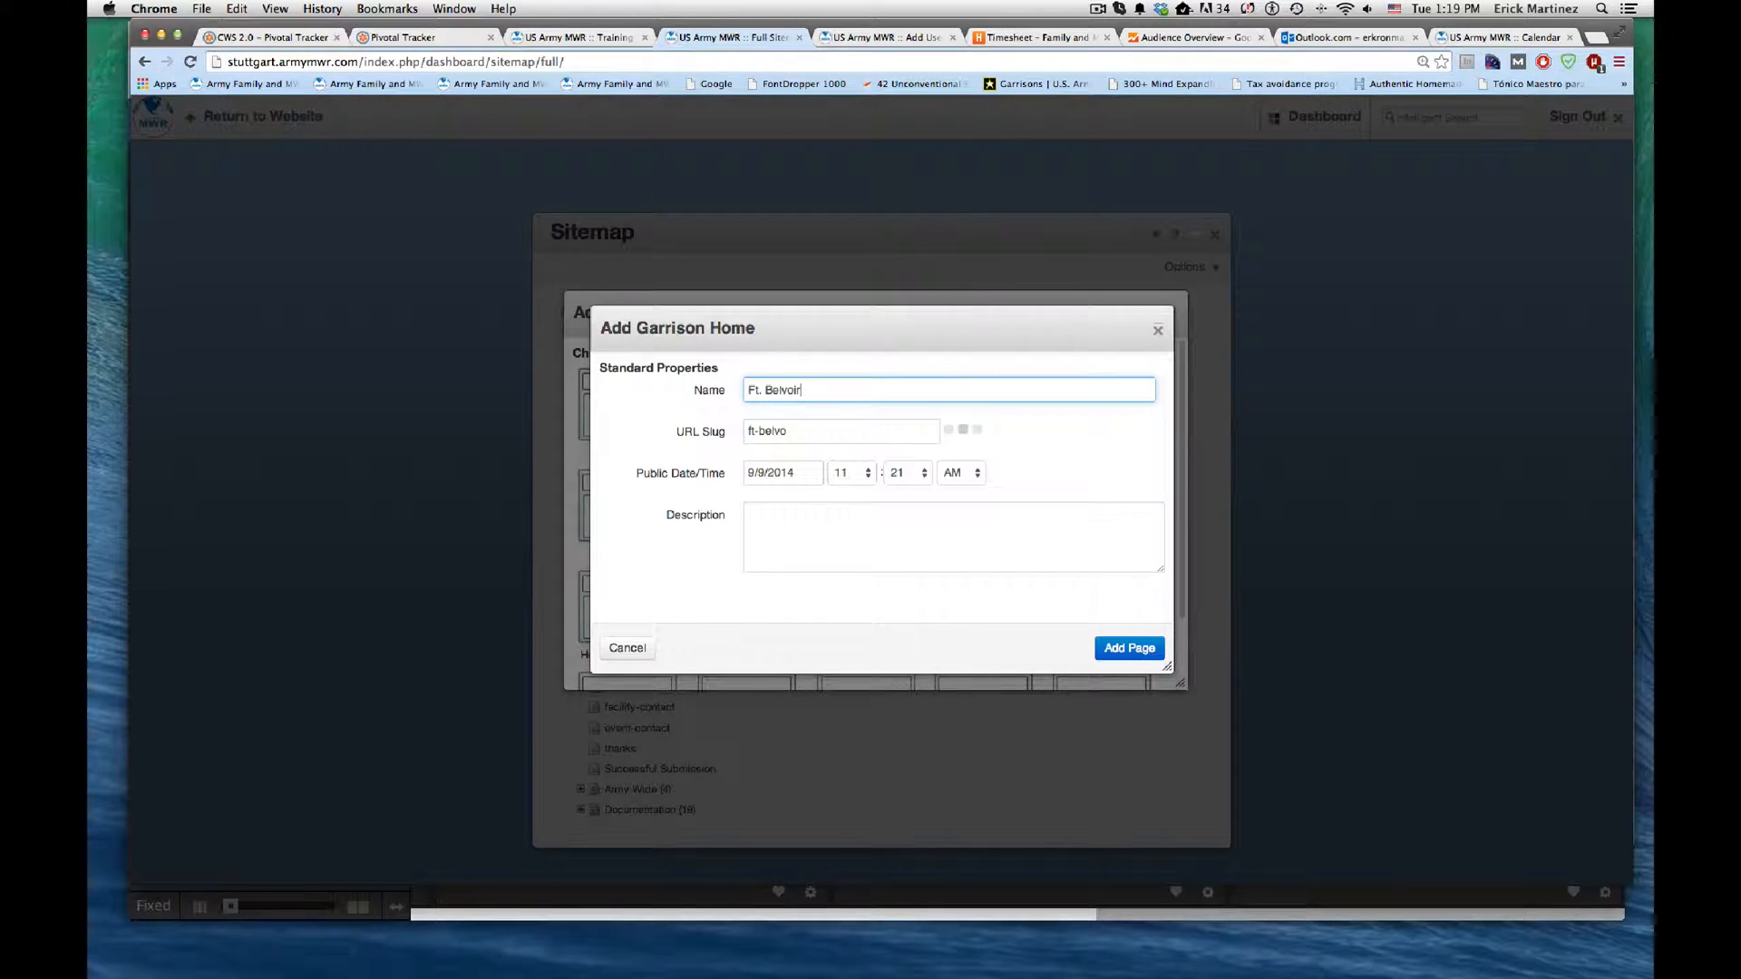
pyautogui.click(1119, 645)
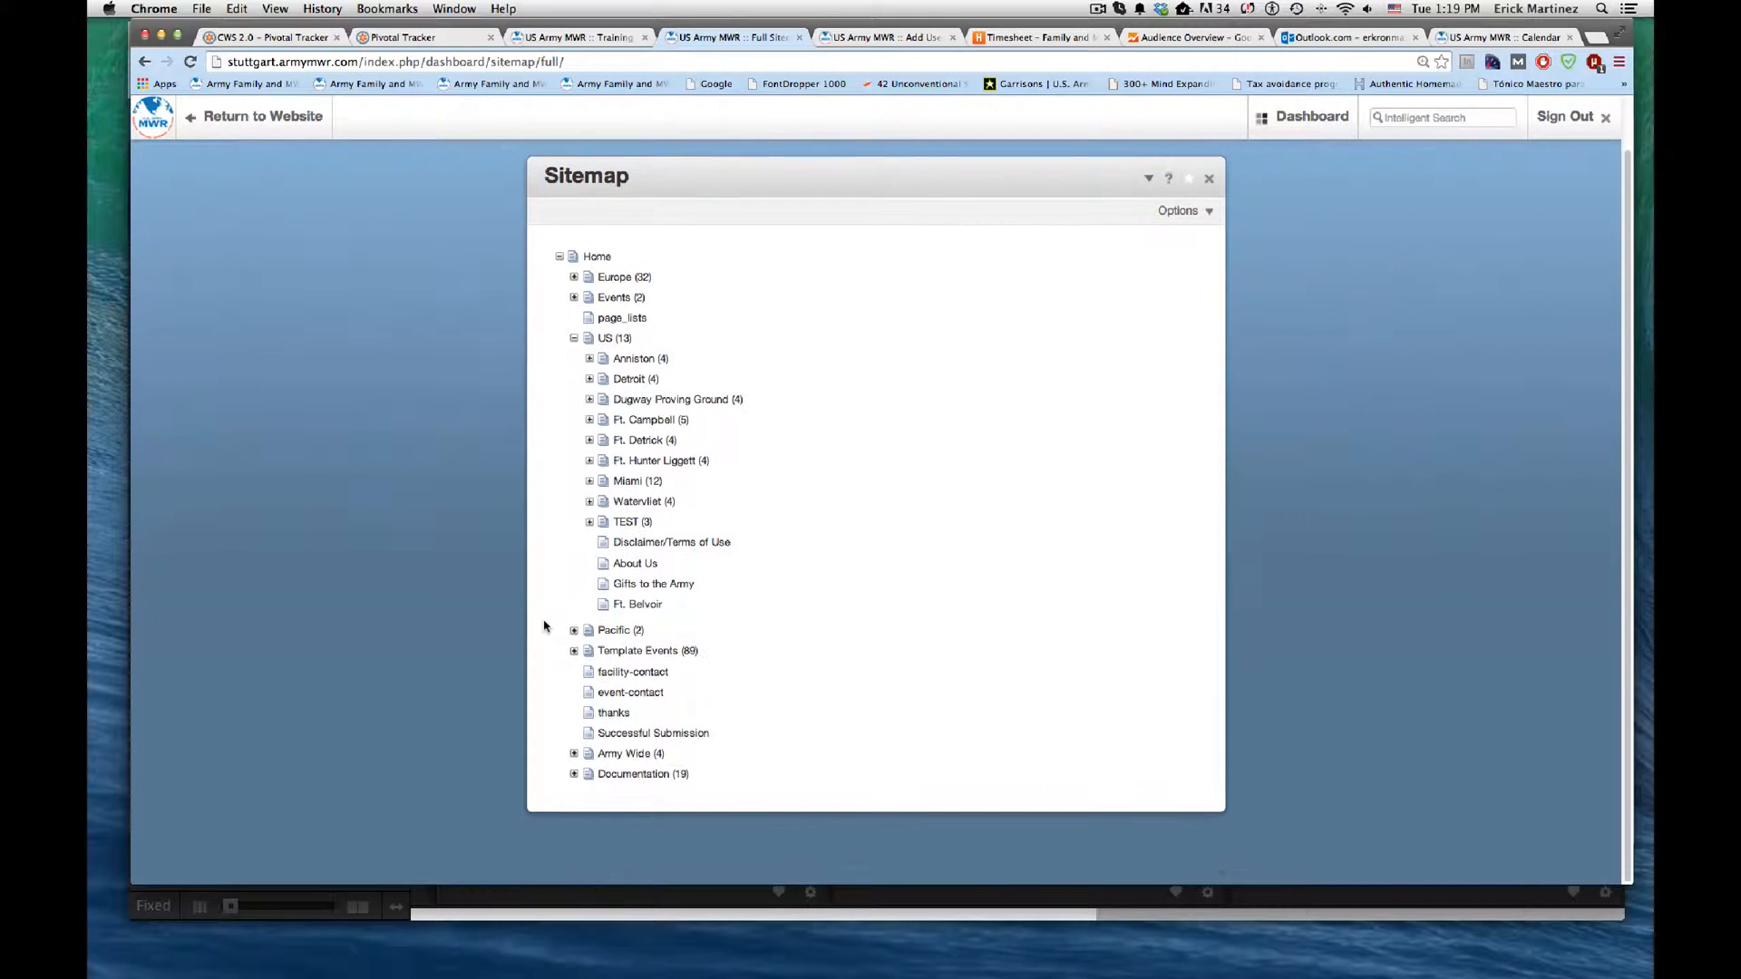
# Step: Expand Ft. Campbell in the sitemap and examine which subpages a garrison contains
pyautogui.scroll(-2, 544, 626)
pyautogui.click(589, 420)
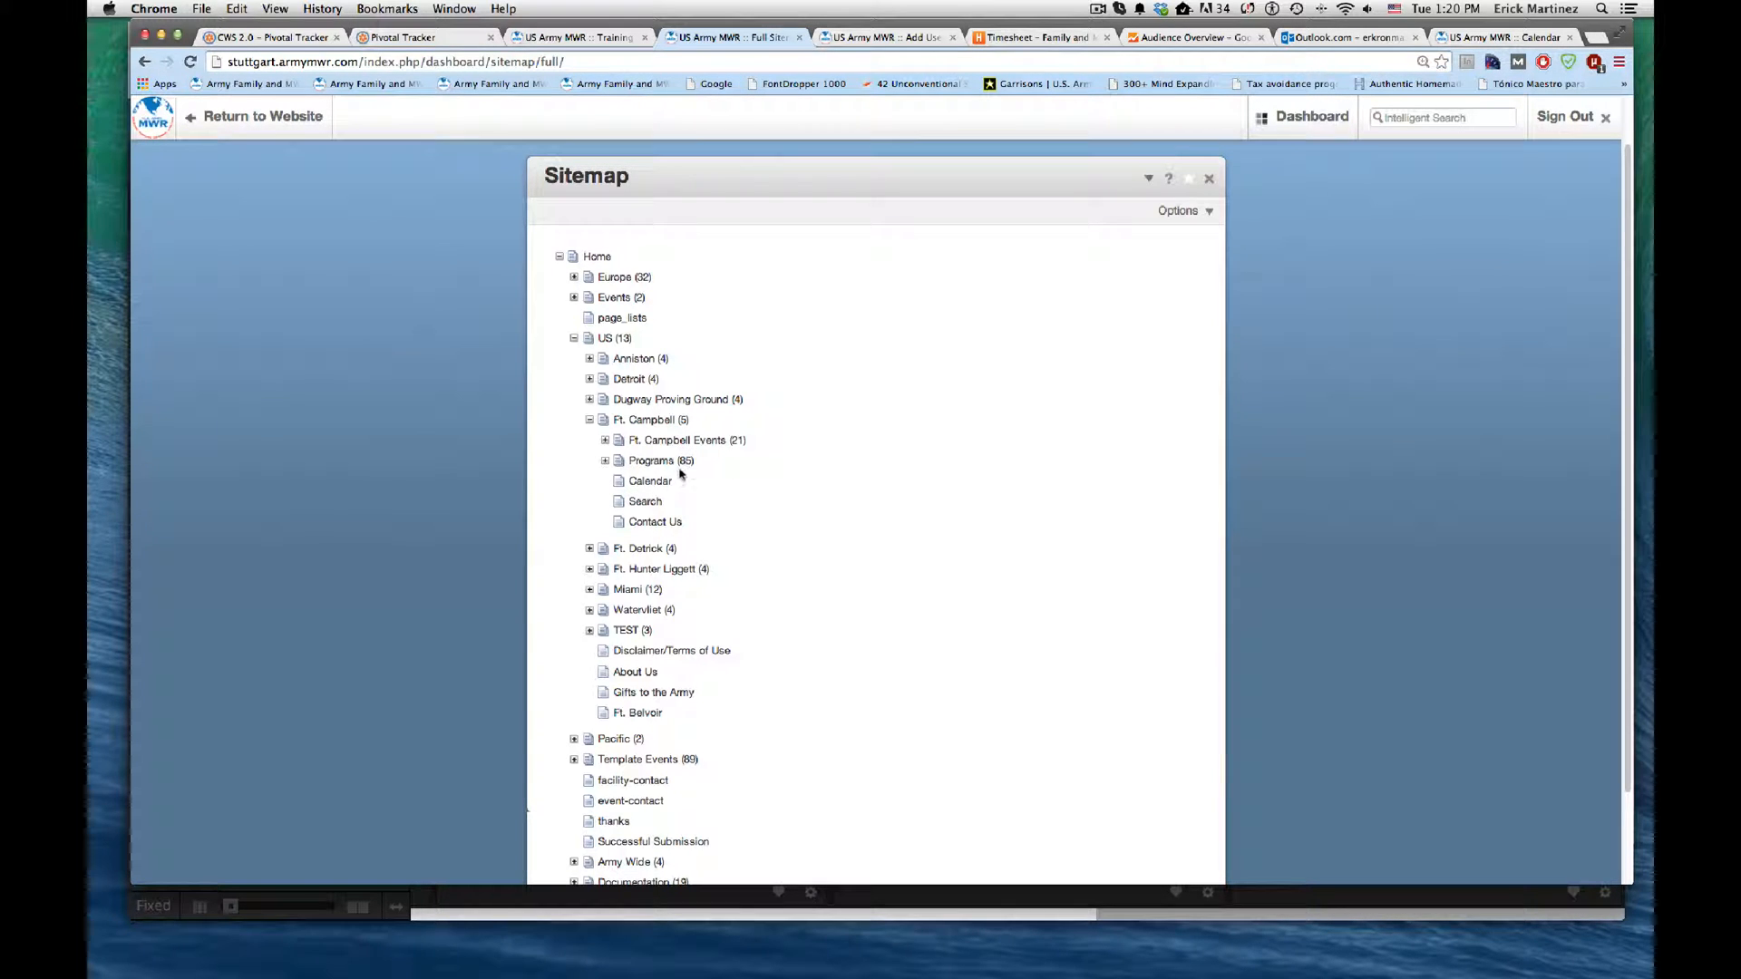
pyautogui.scroll(-1, 686, 515)
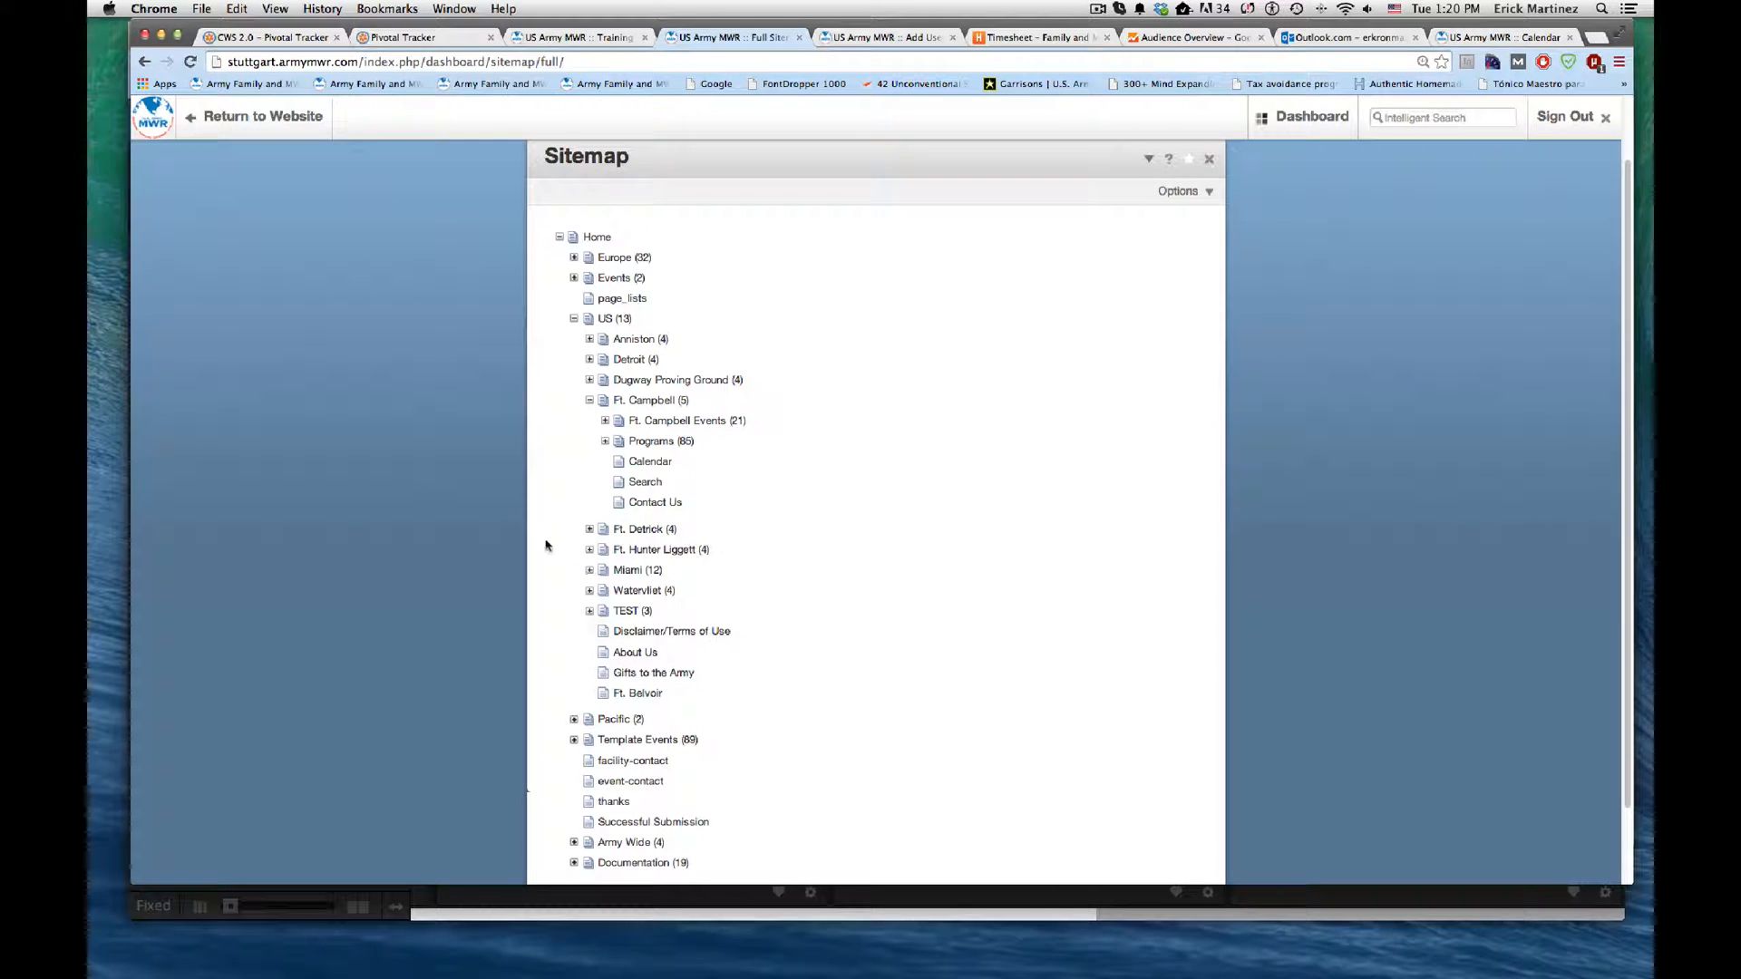
pyautogui.scroll(-3, 544, 545)
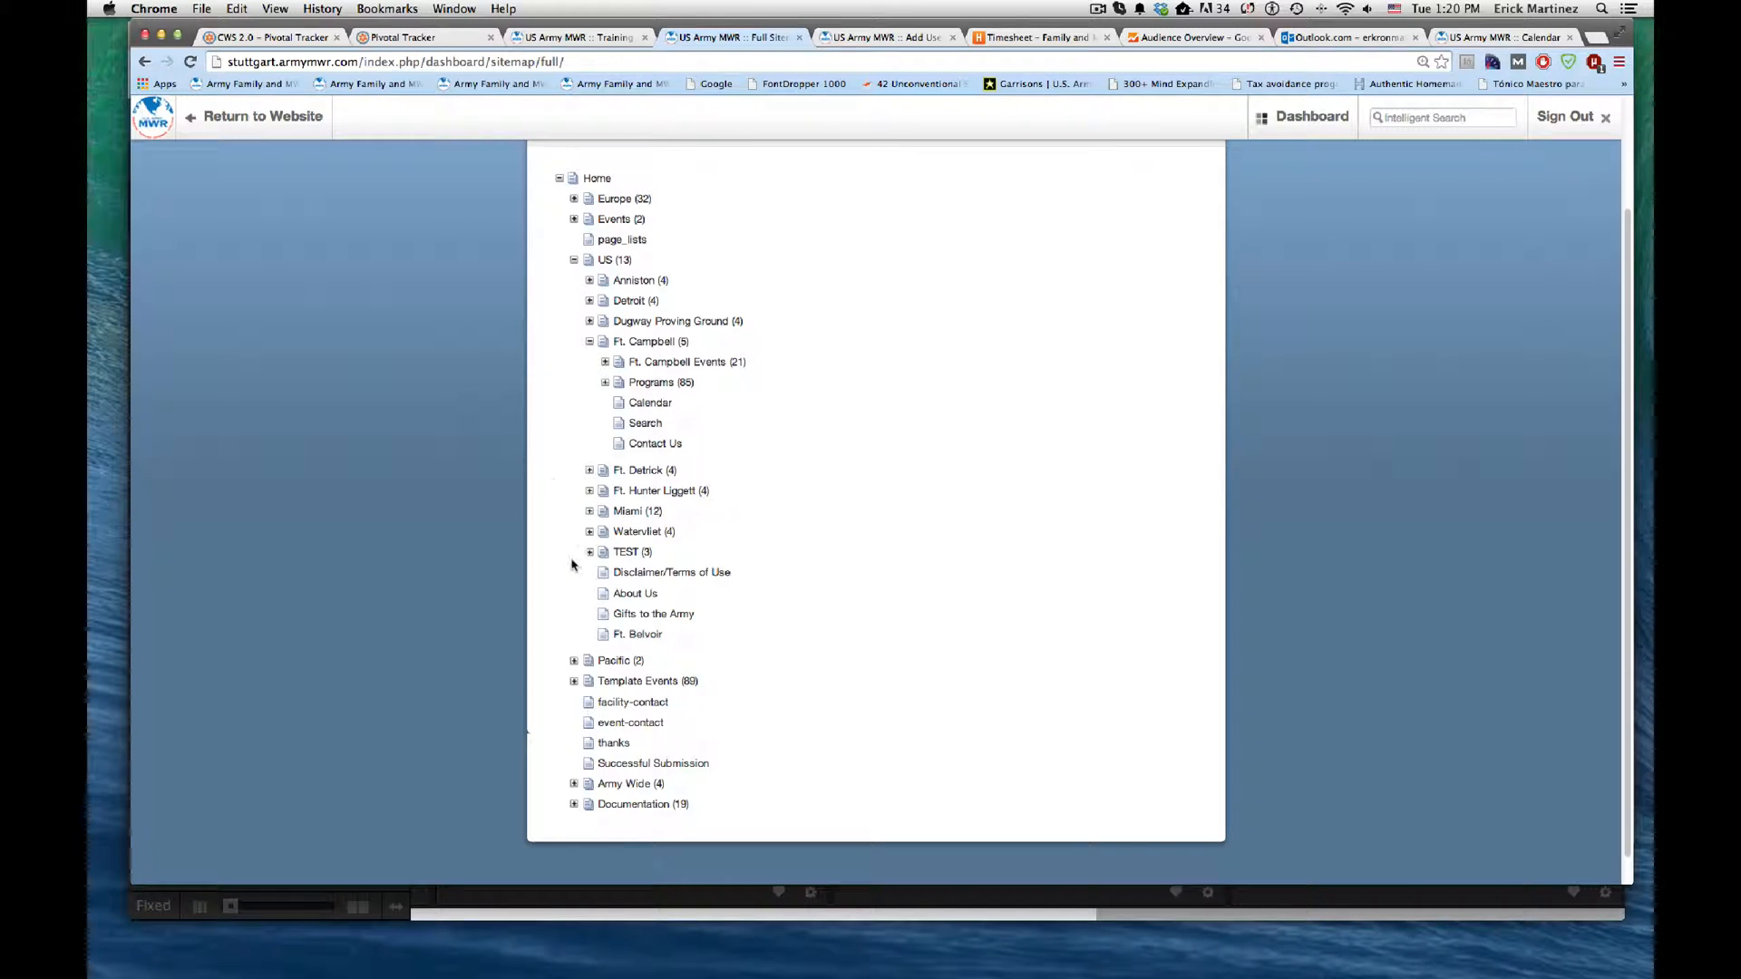
# Step: Add a page of type Events named "Ft. Belvoir Events" beneath the Ft. Belvoir page
pyautogui.click(638, 635)
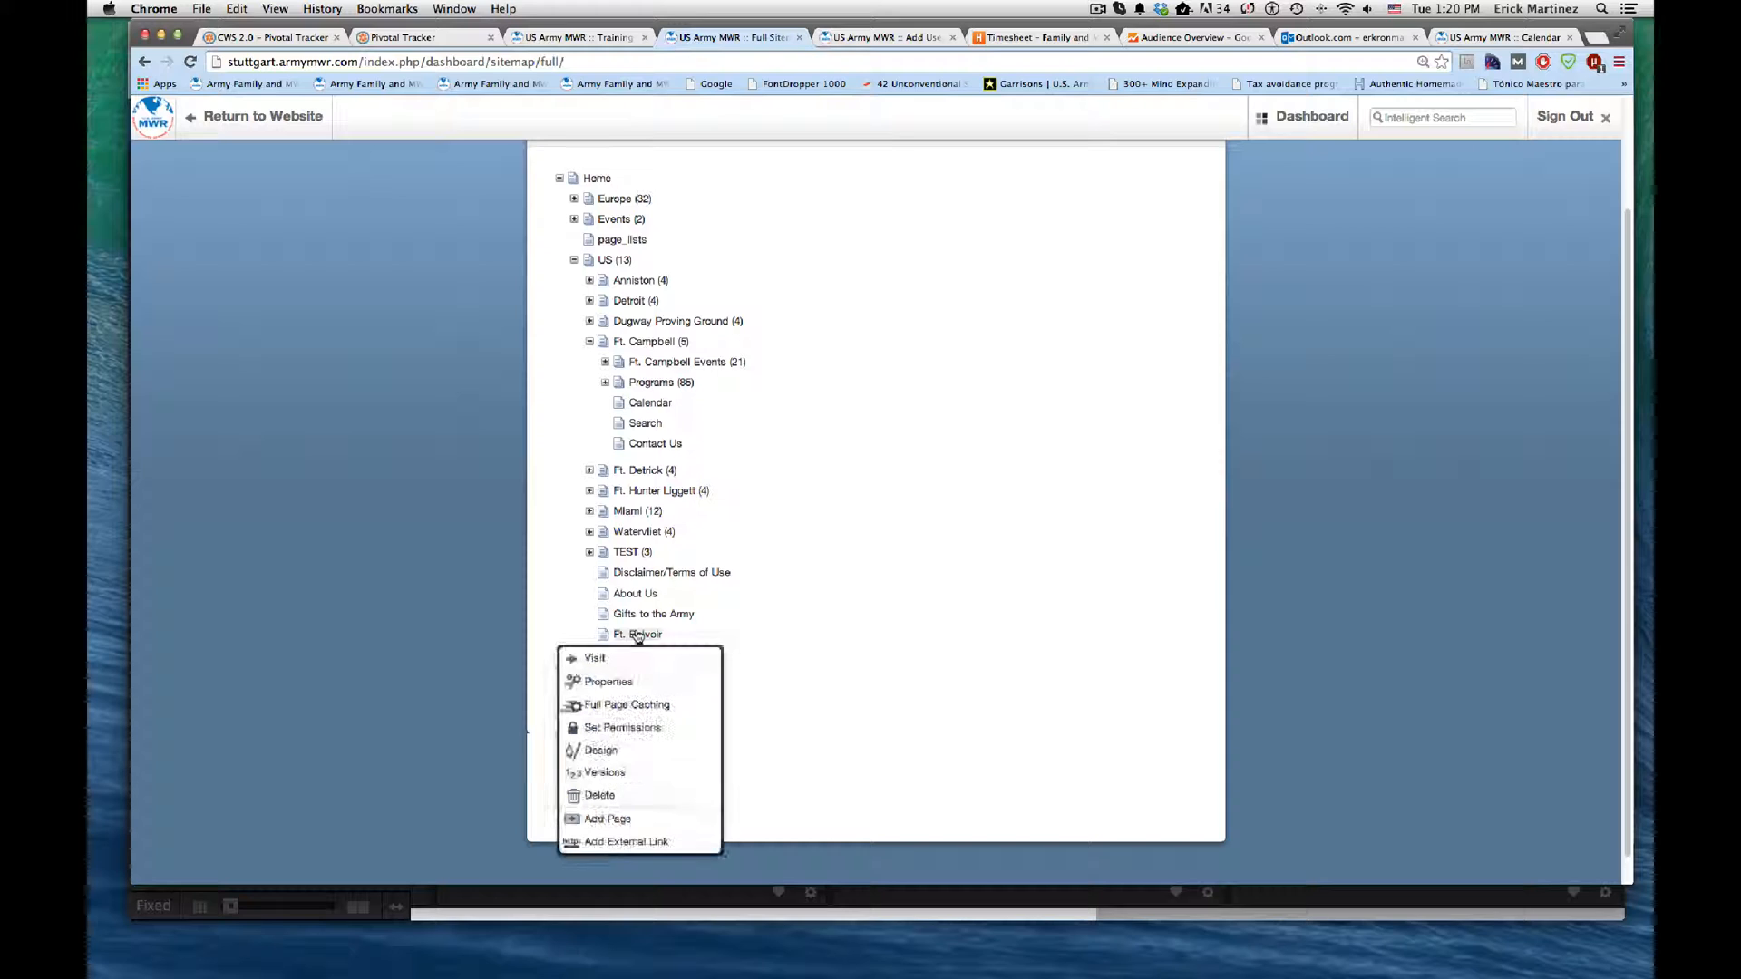
pyautogui.click(655, 820)
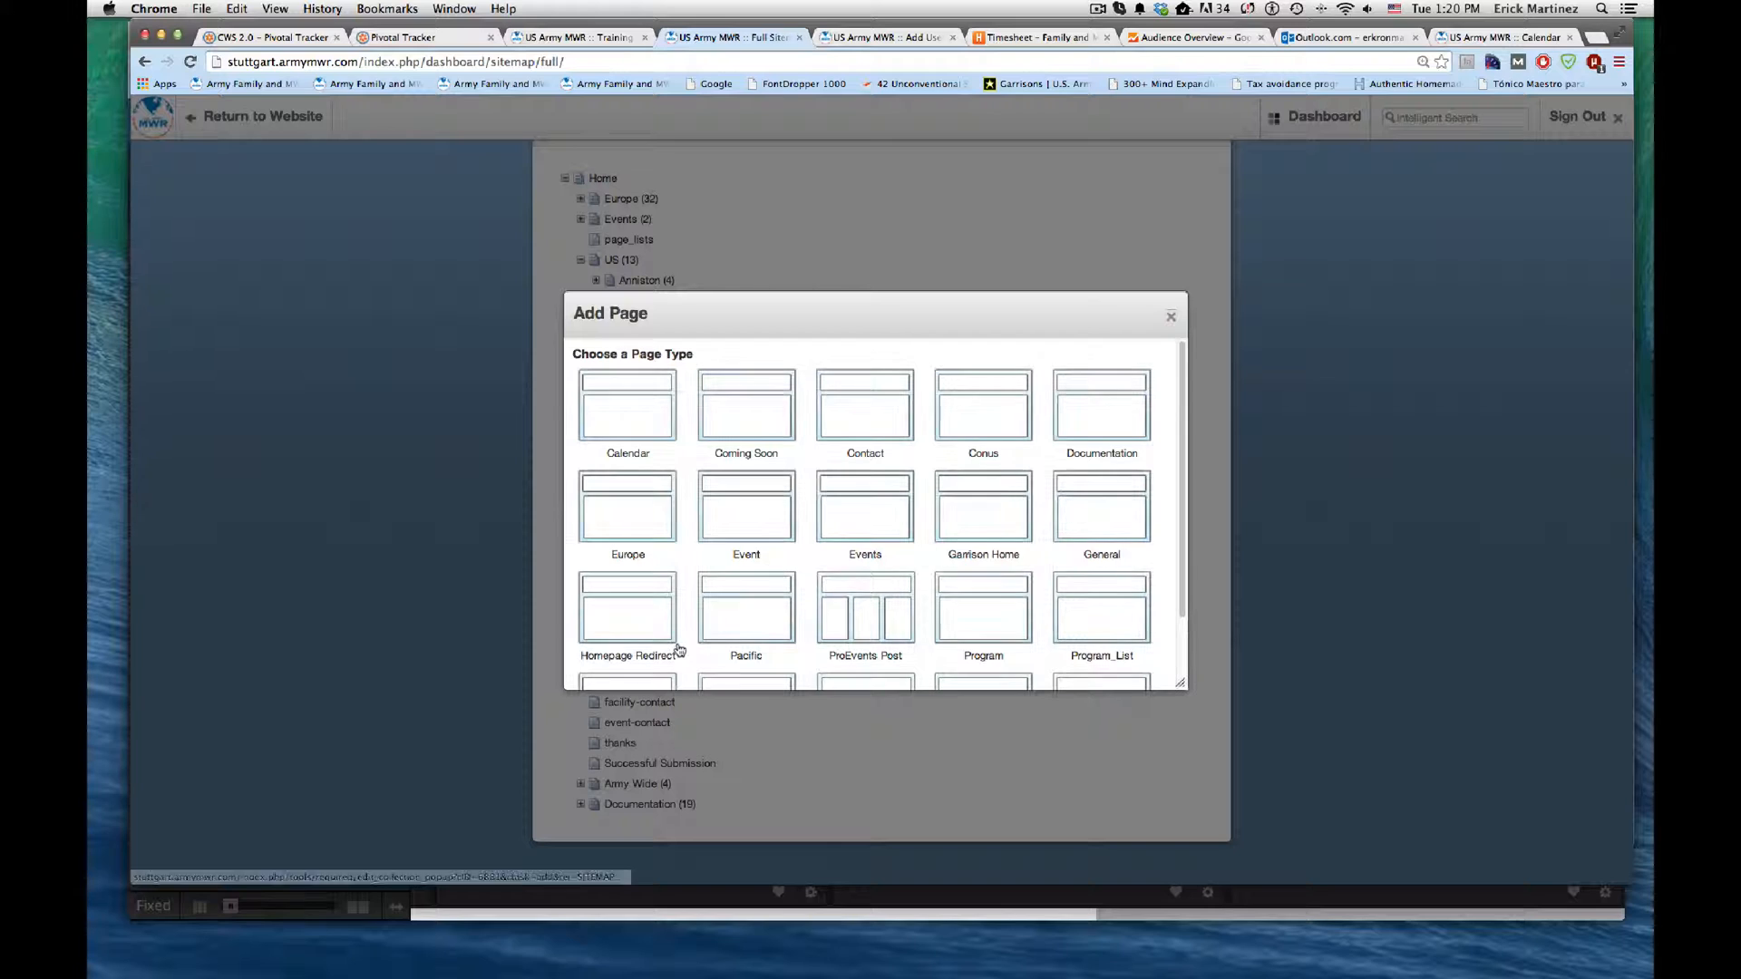
pyautogui.scroll(-1, 857, 458)
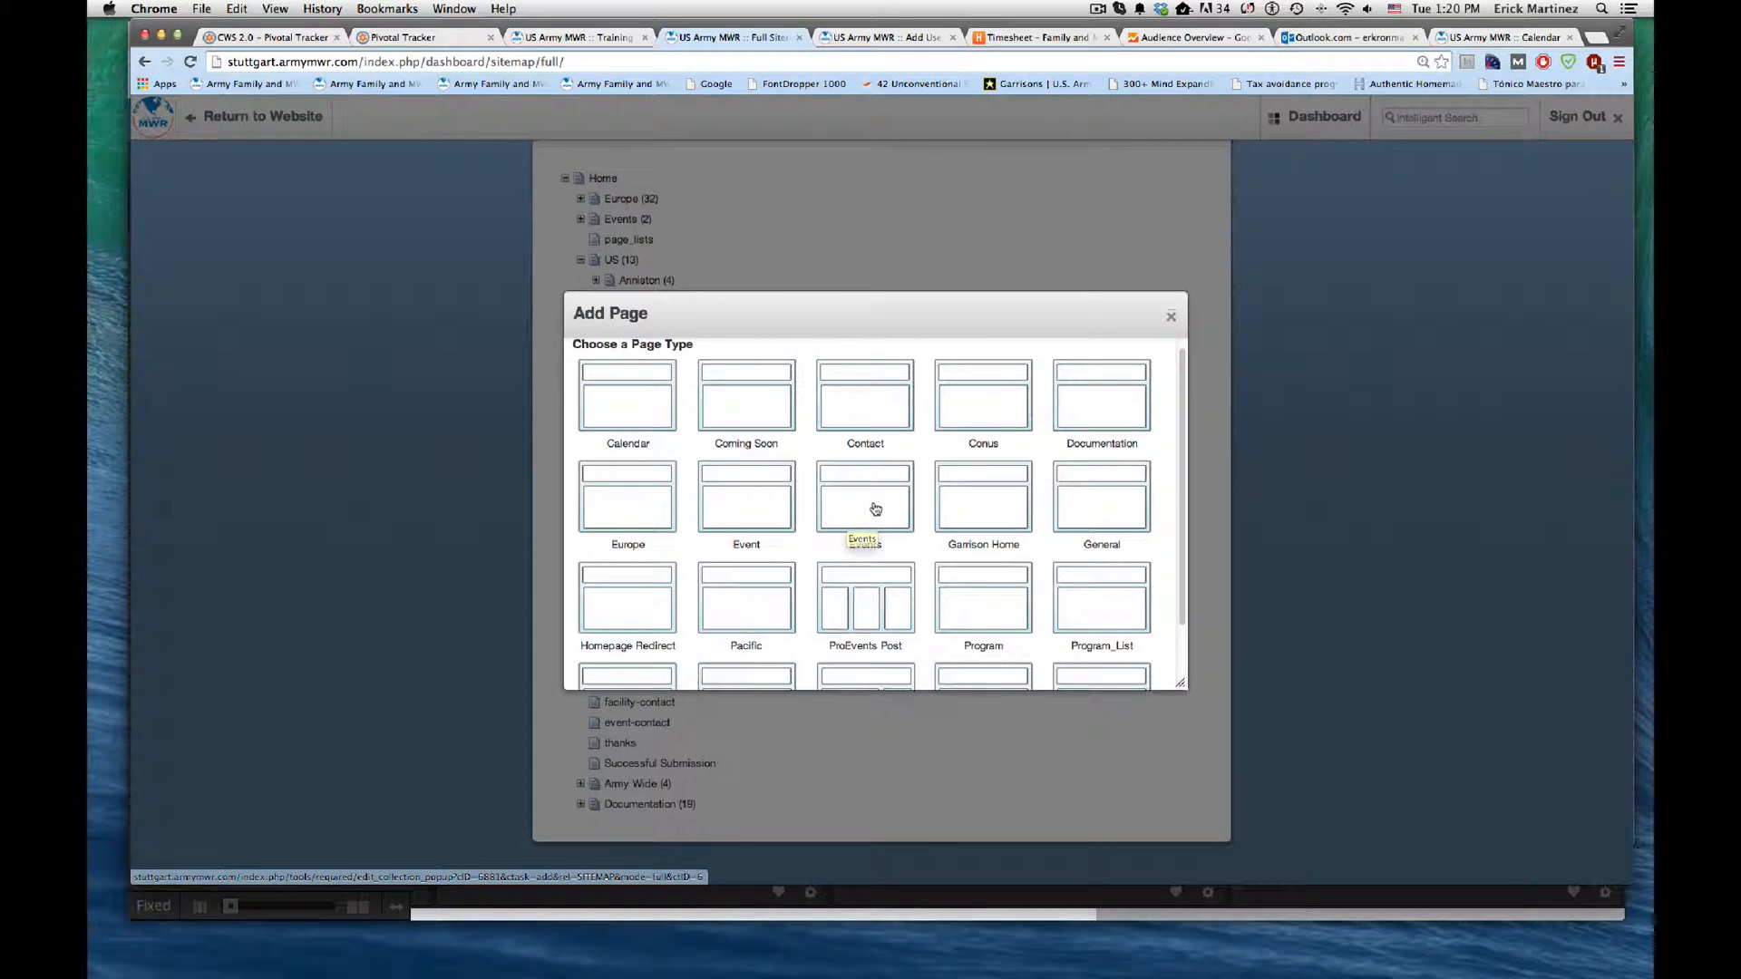
pyautogui.scroll(-2, 875, 509)
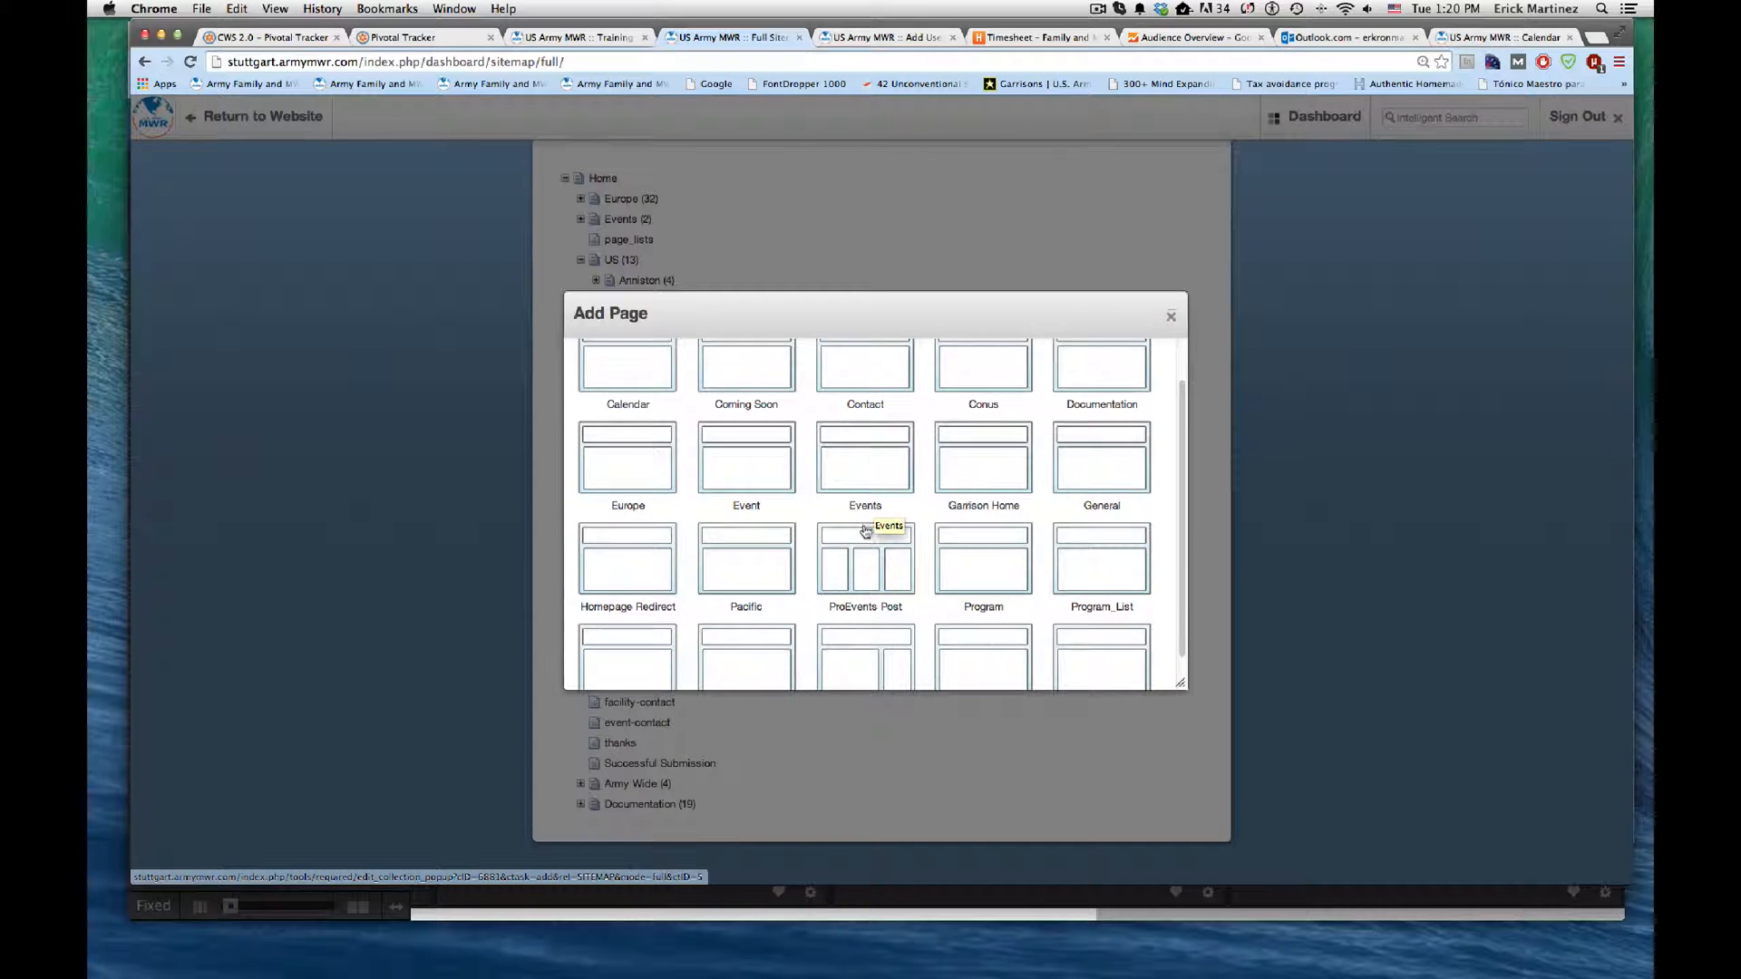
pyautogui.click(875, 521)
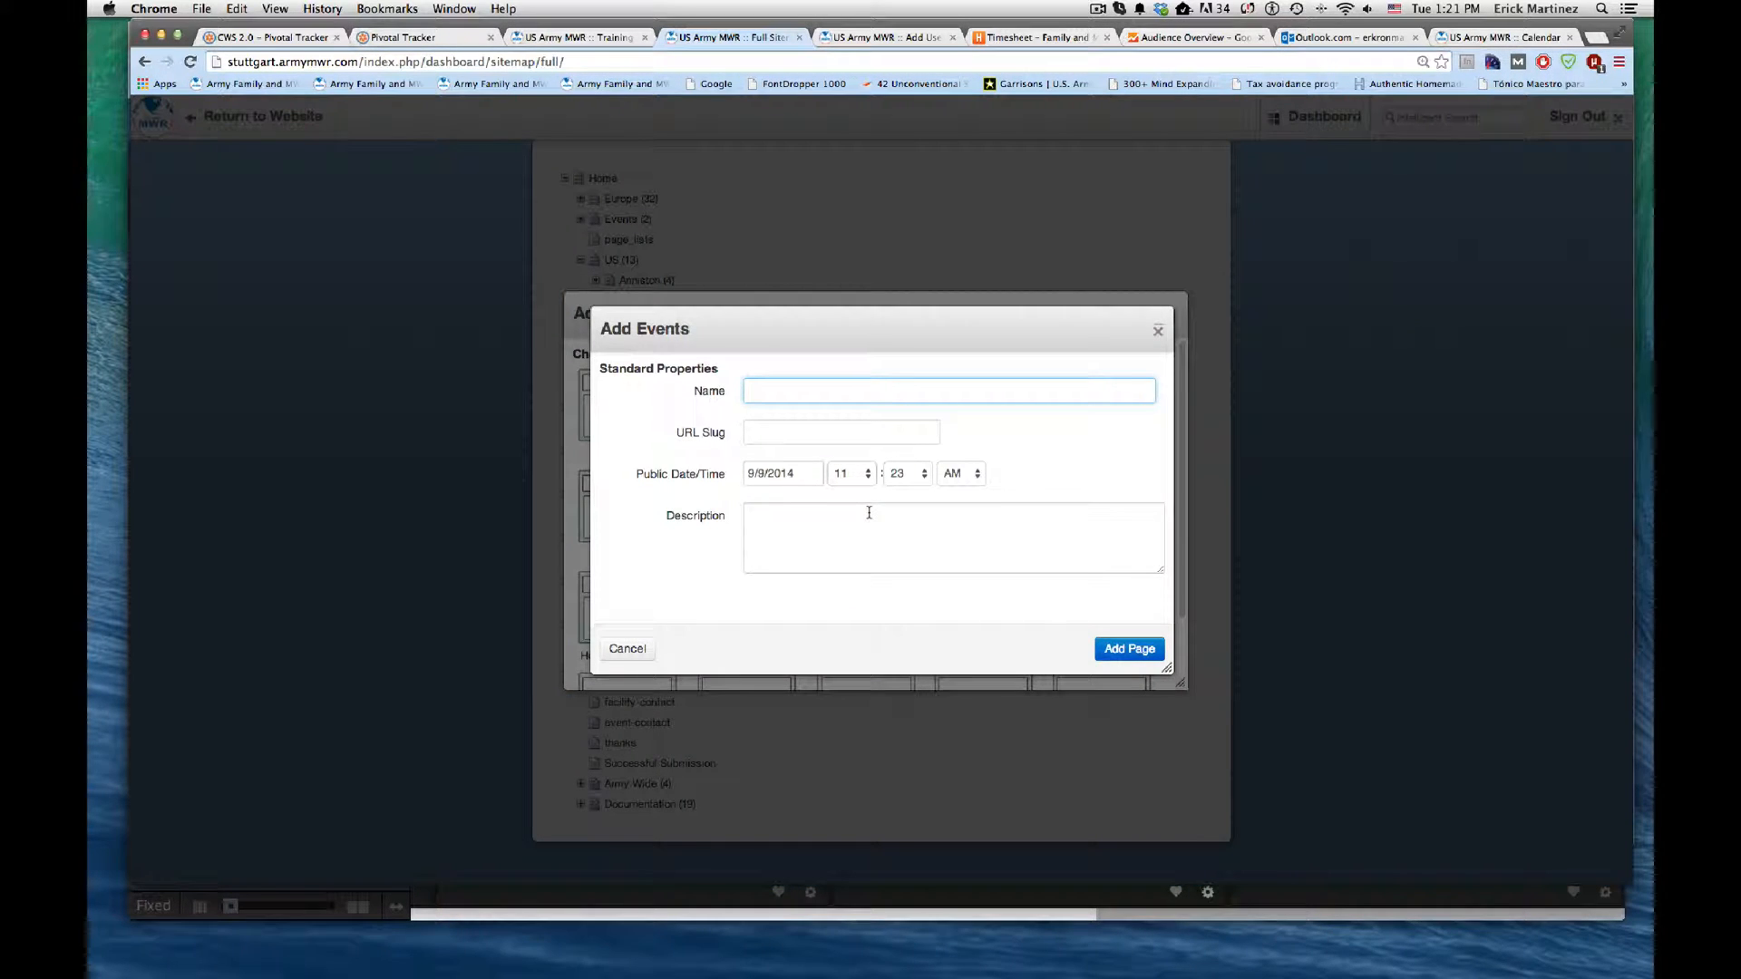
pyautogui.write('Ft. ')
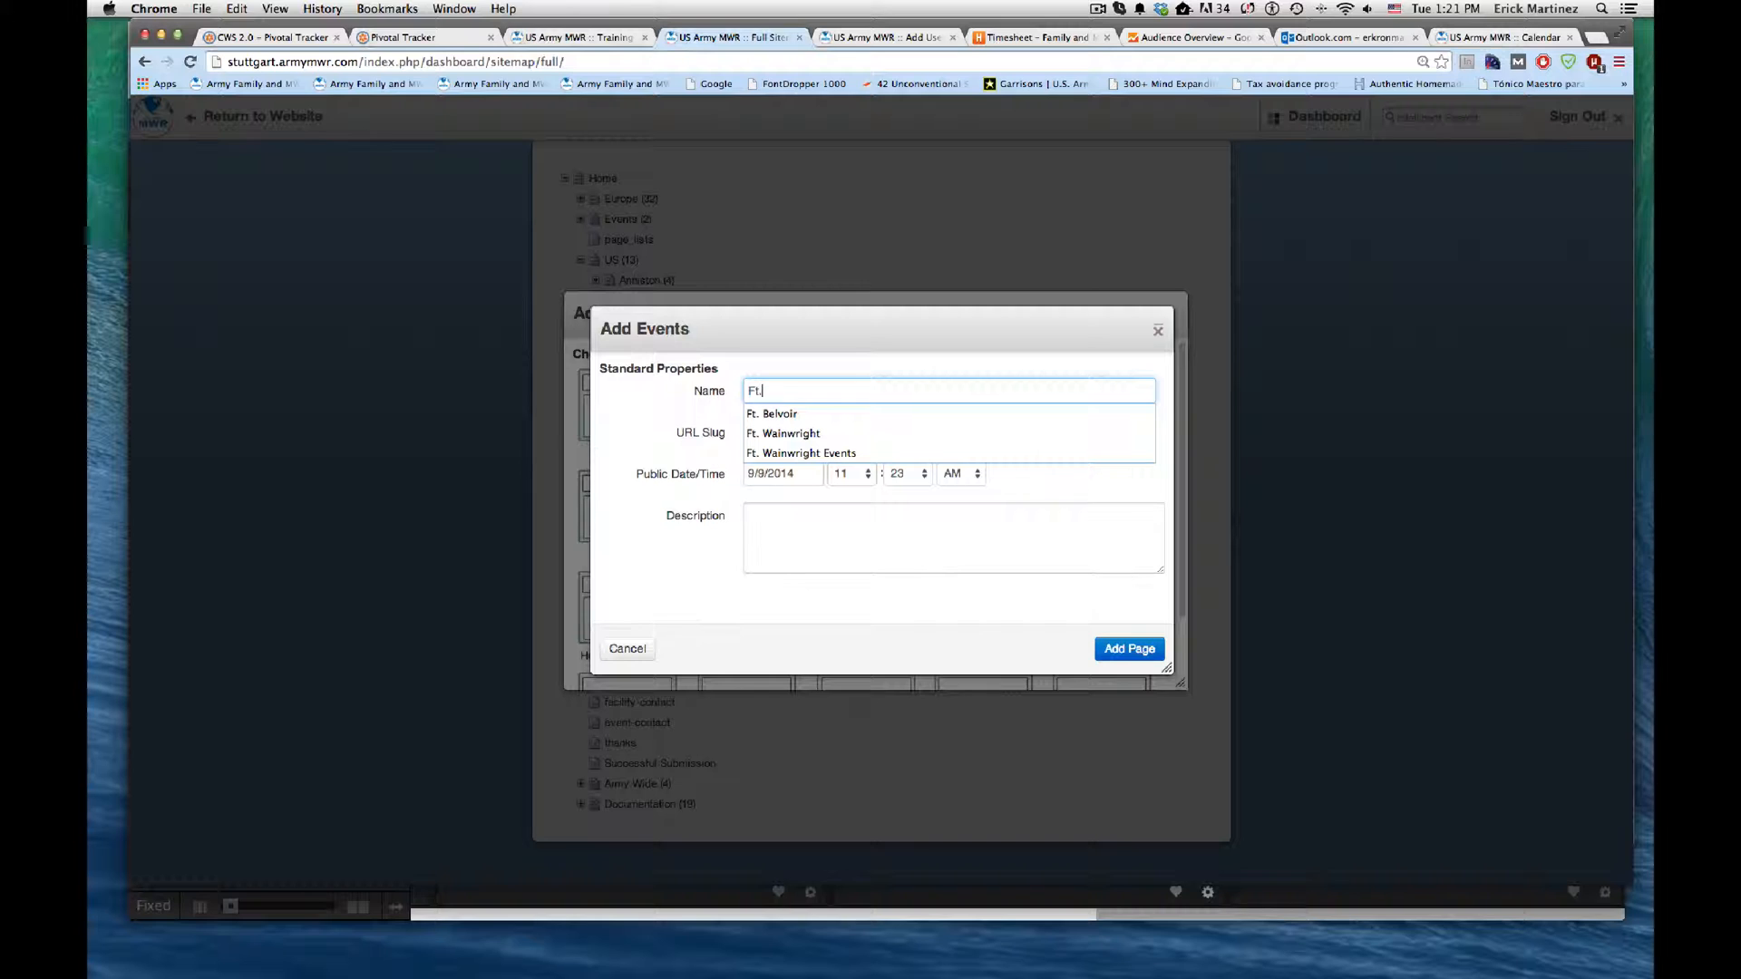
pyautogui.write('Bel')
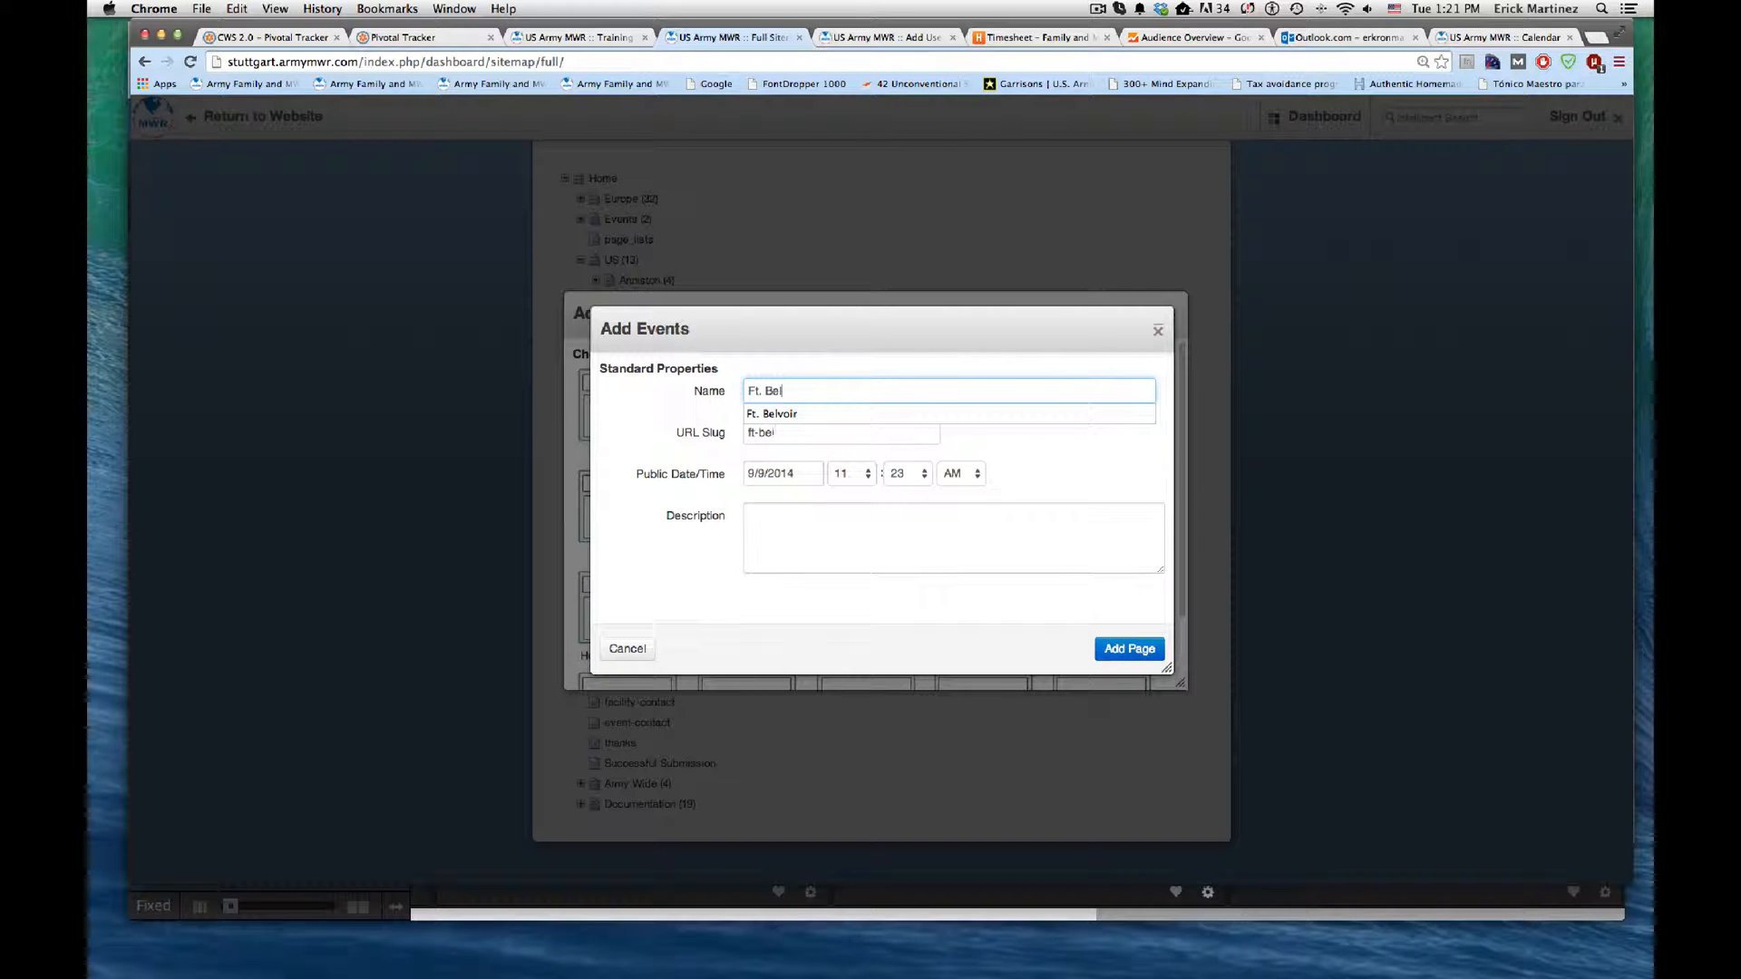
pyautogui.write('voir ')
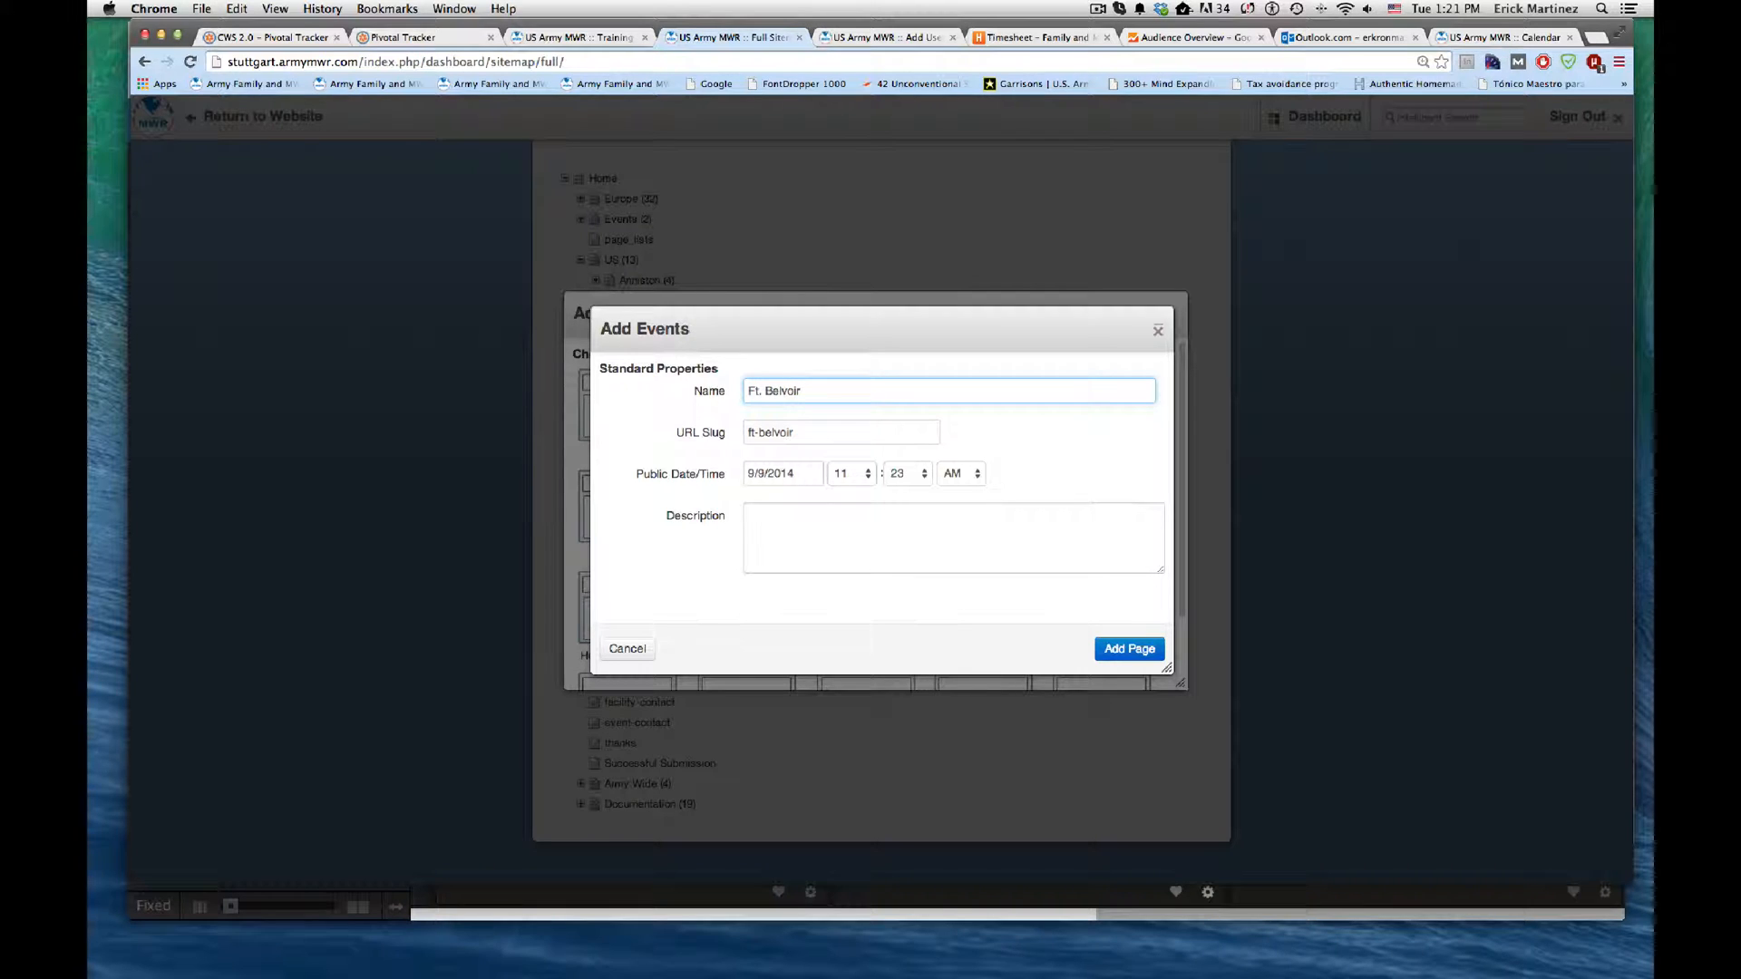
pyautogui.write('Events')
pyautogui.click(1133, 646)
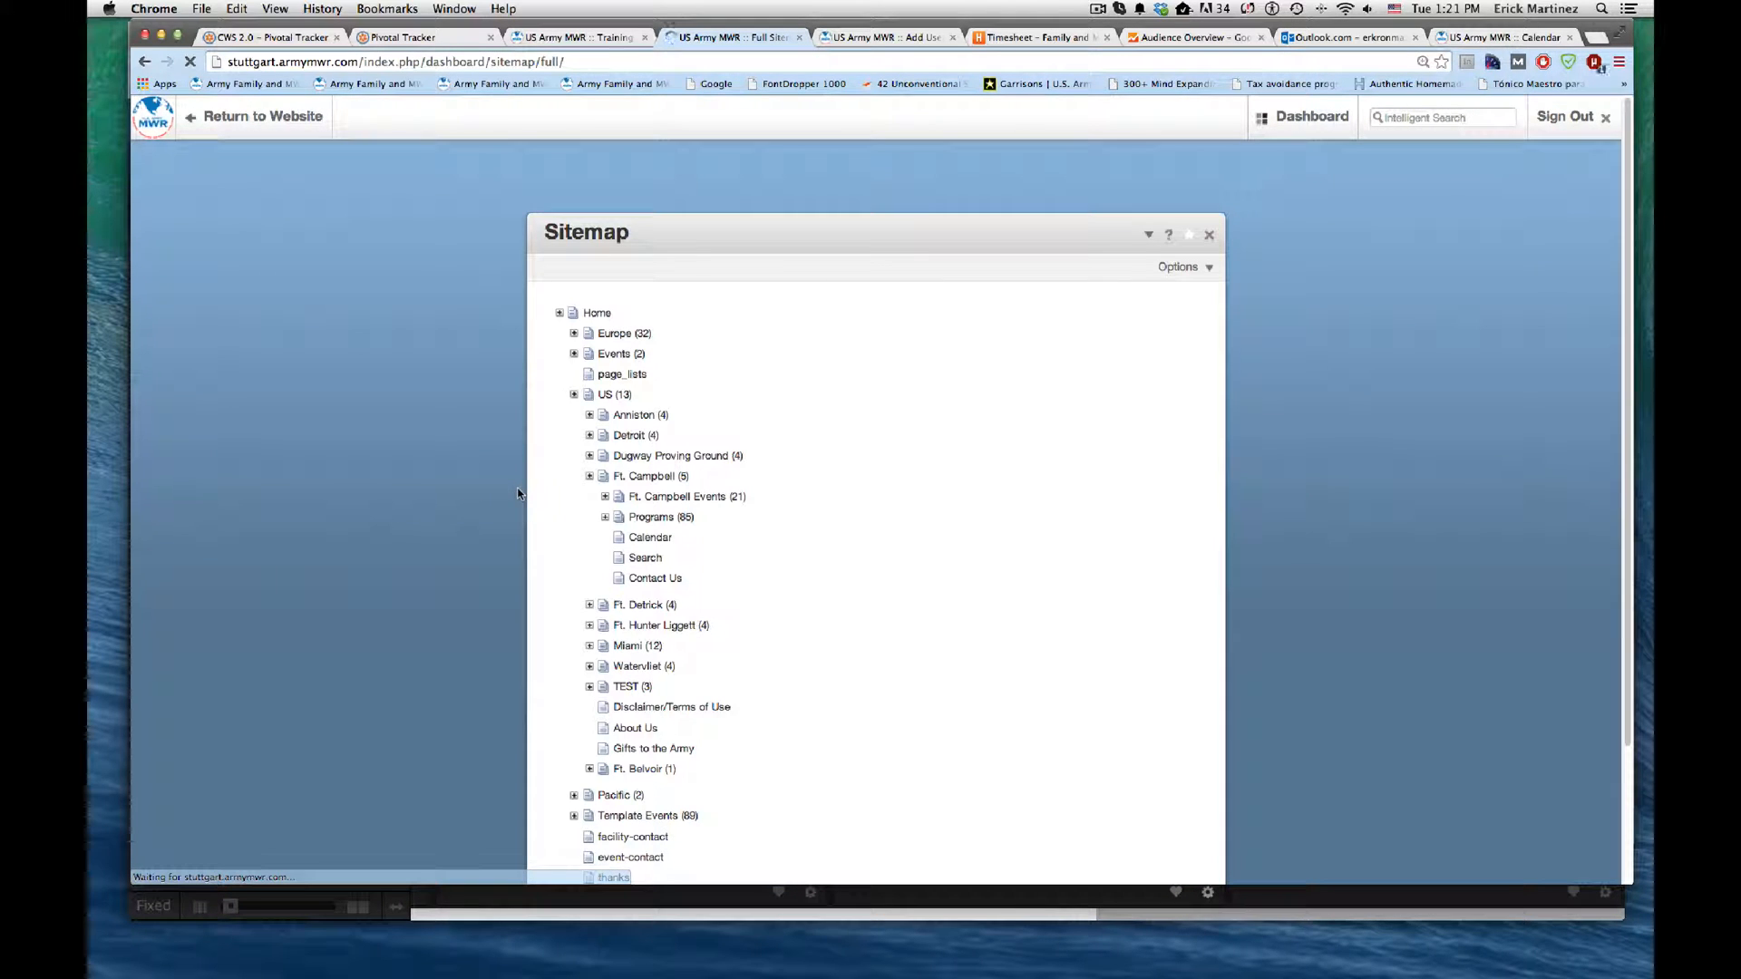
# Step: Expand Ft. Belvoir in the sitemap to check its subpages
pyautogui.scroll(-2, 503, 508)
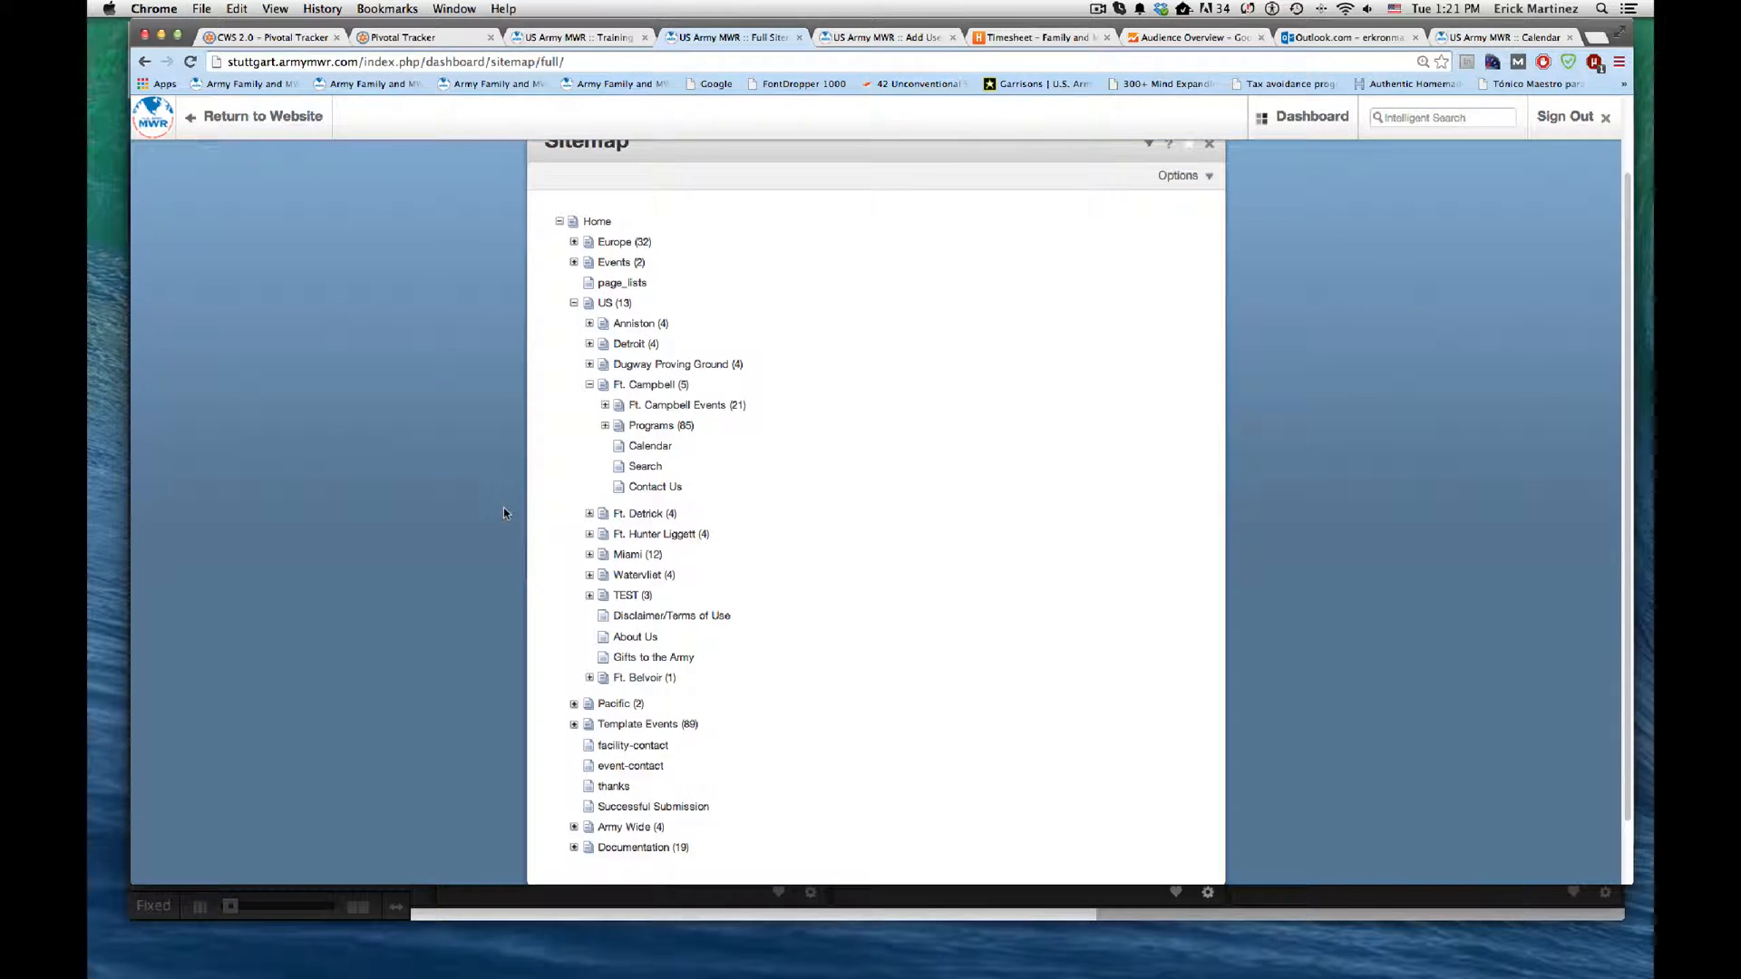
pyautogui.scroll(-1, 503, 513)
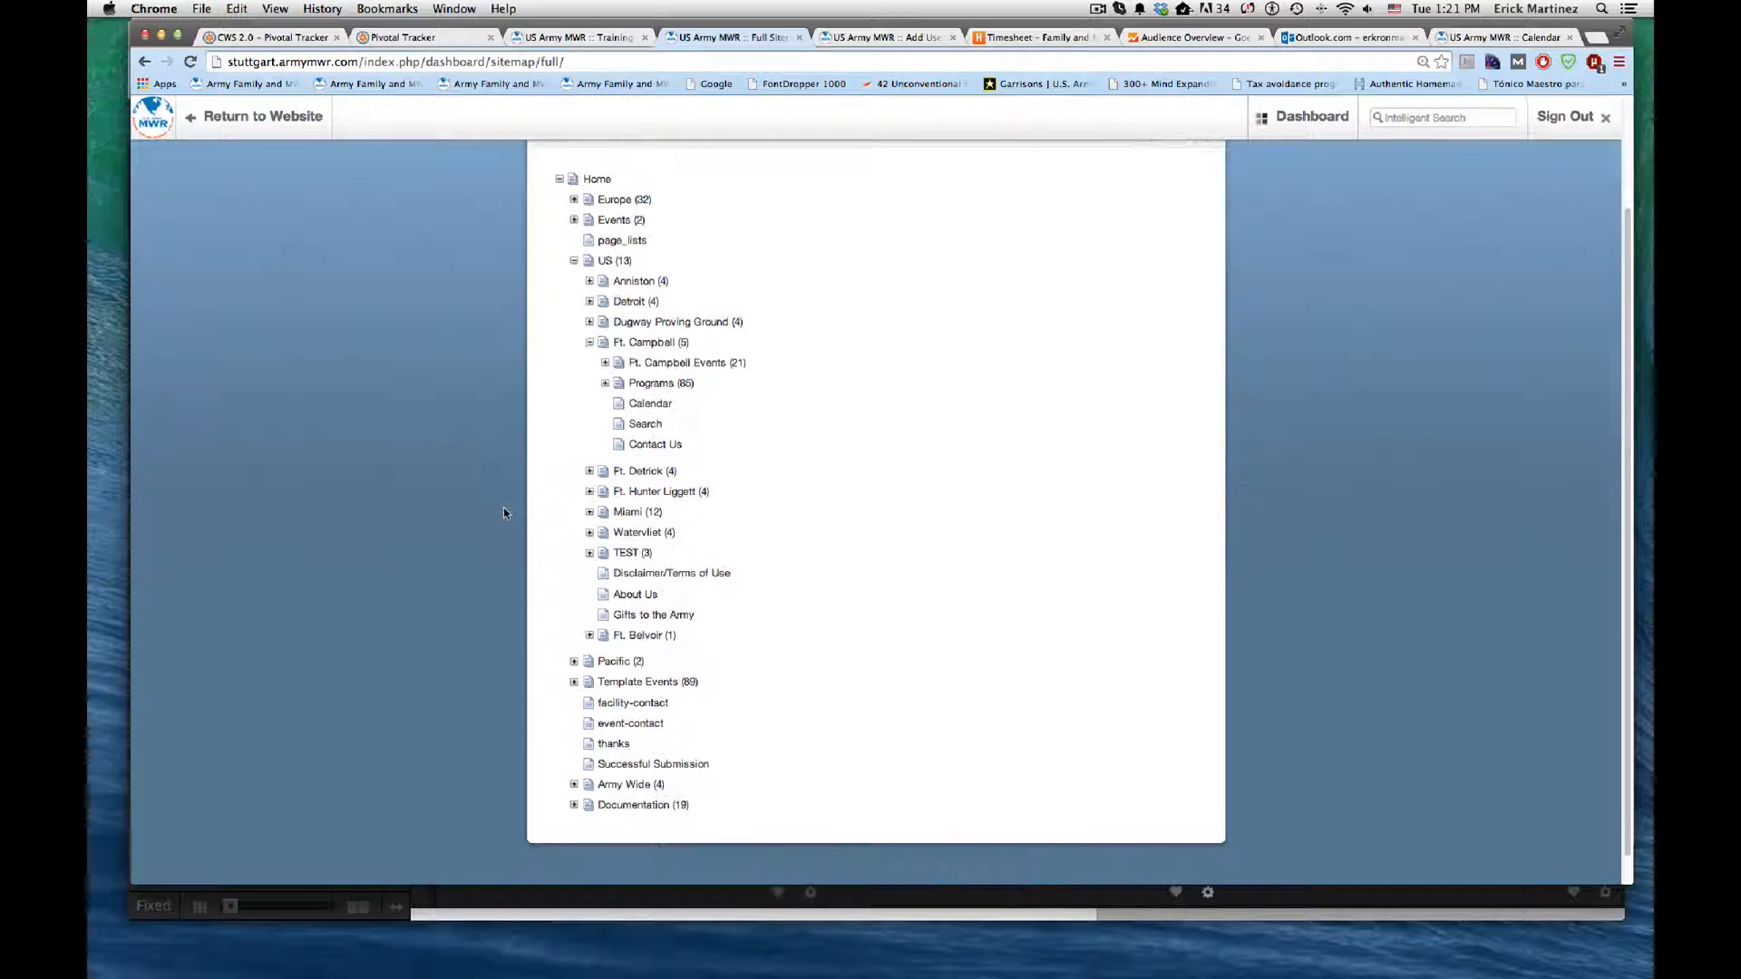
pyautogui.click(589, 636)
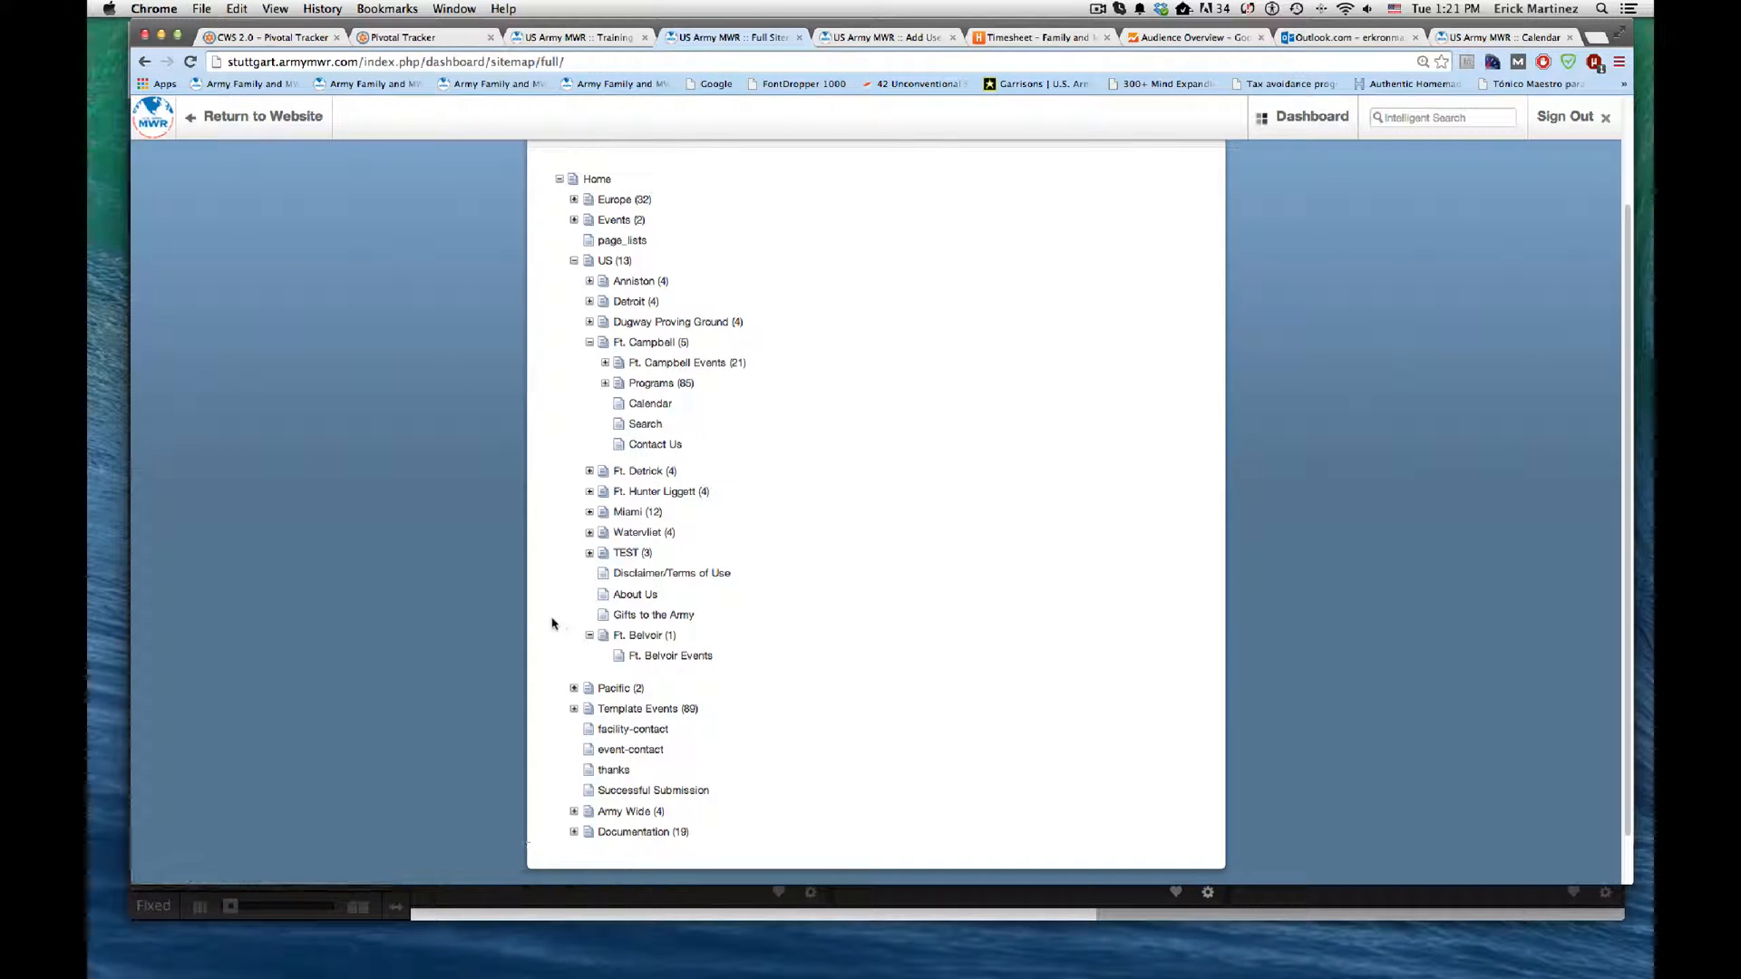
# Step: Add a page of type Program_List named "Programs" beneath the Ft. Belvoir page
pyautogui.scroll(1, 528, 592)
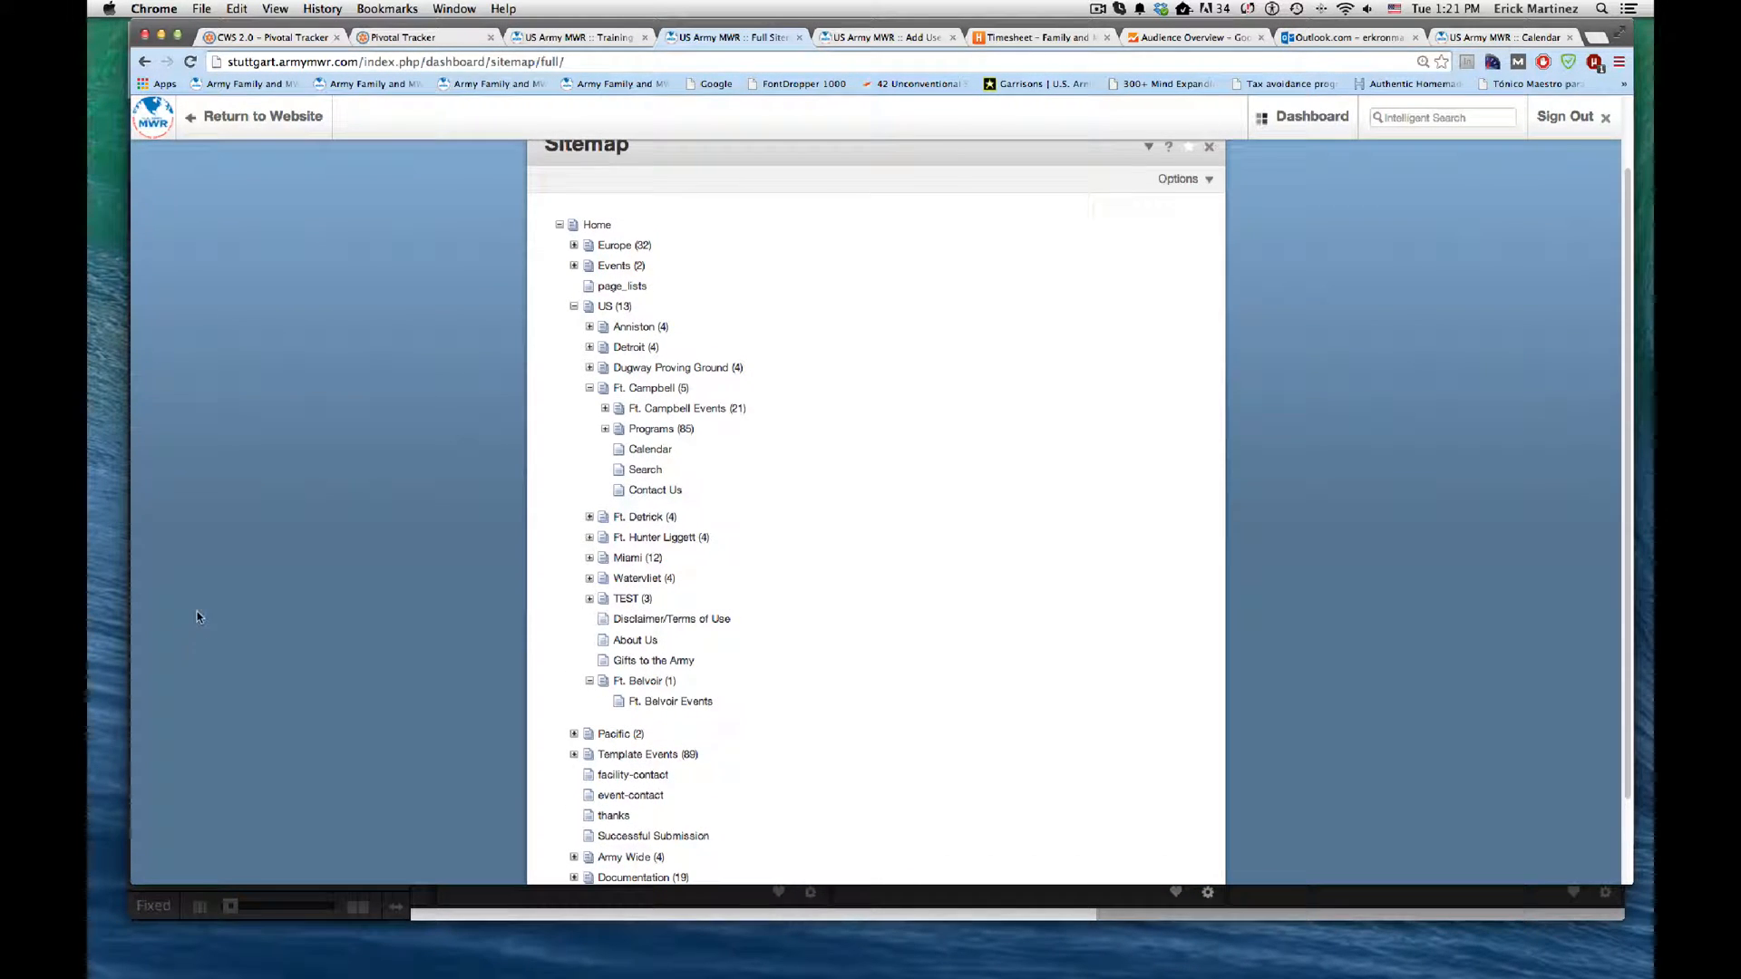
pyautogui.click(639, 682)
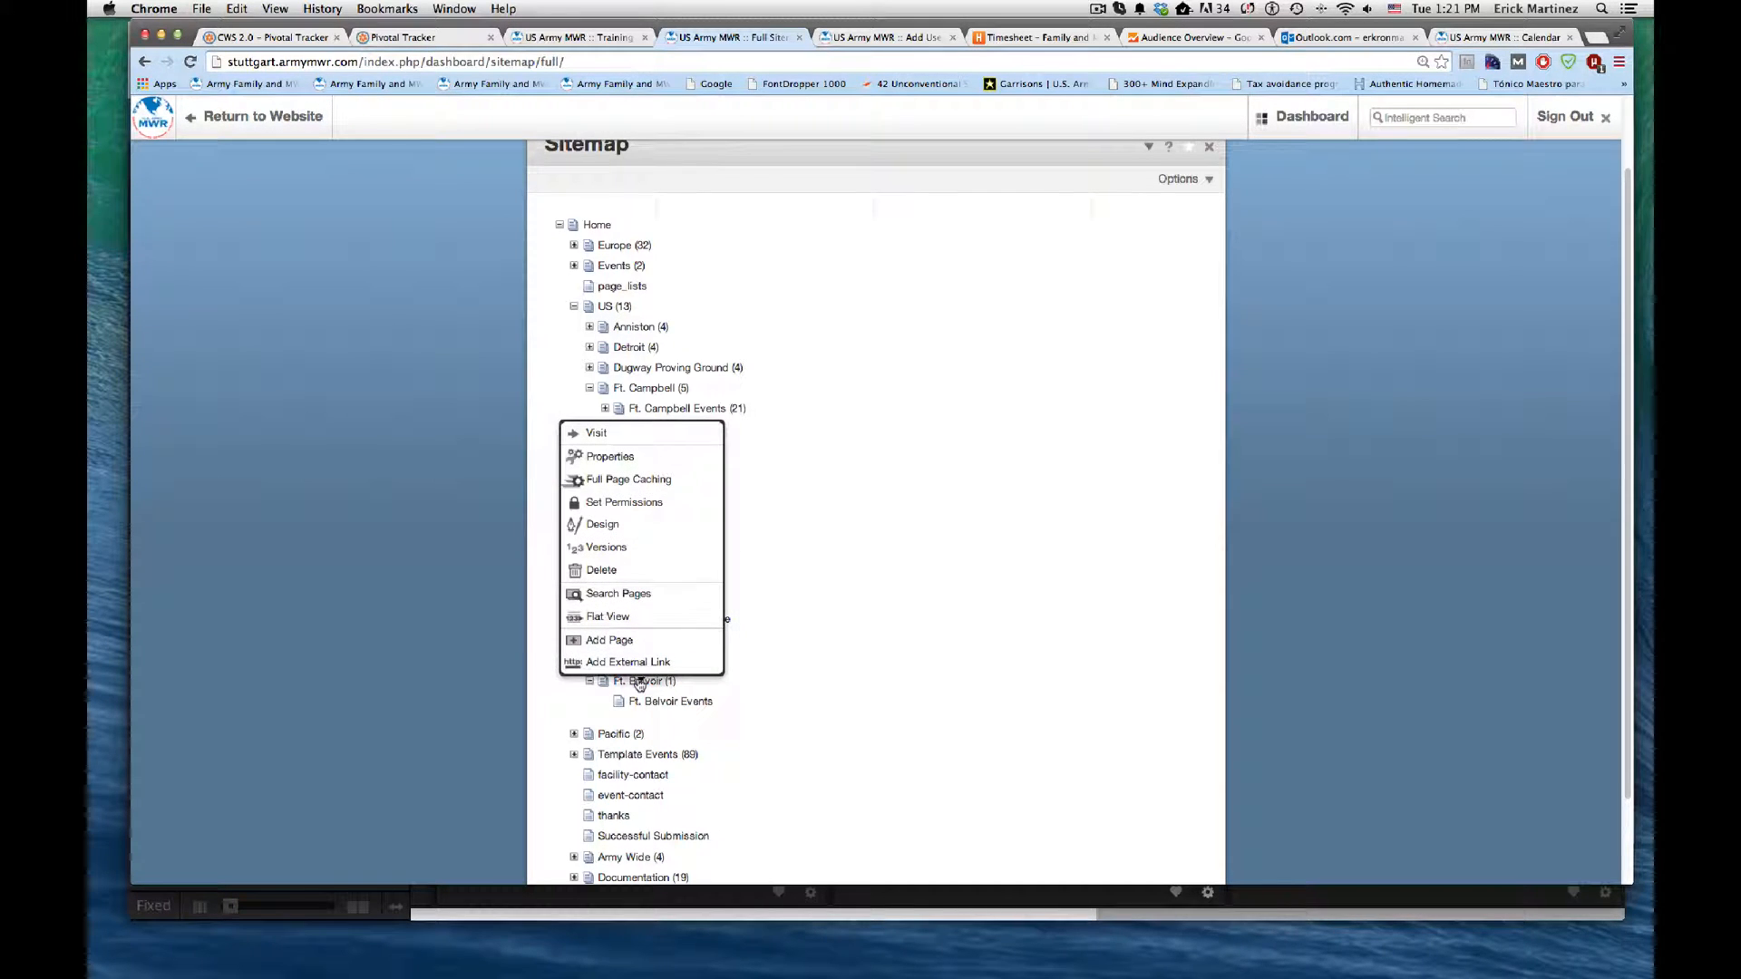
pyautogui.click(647, 641)
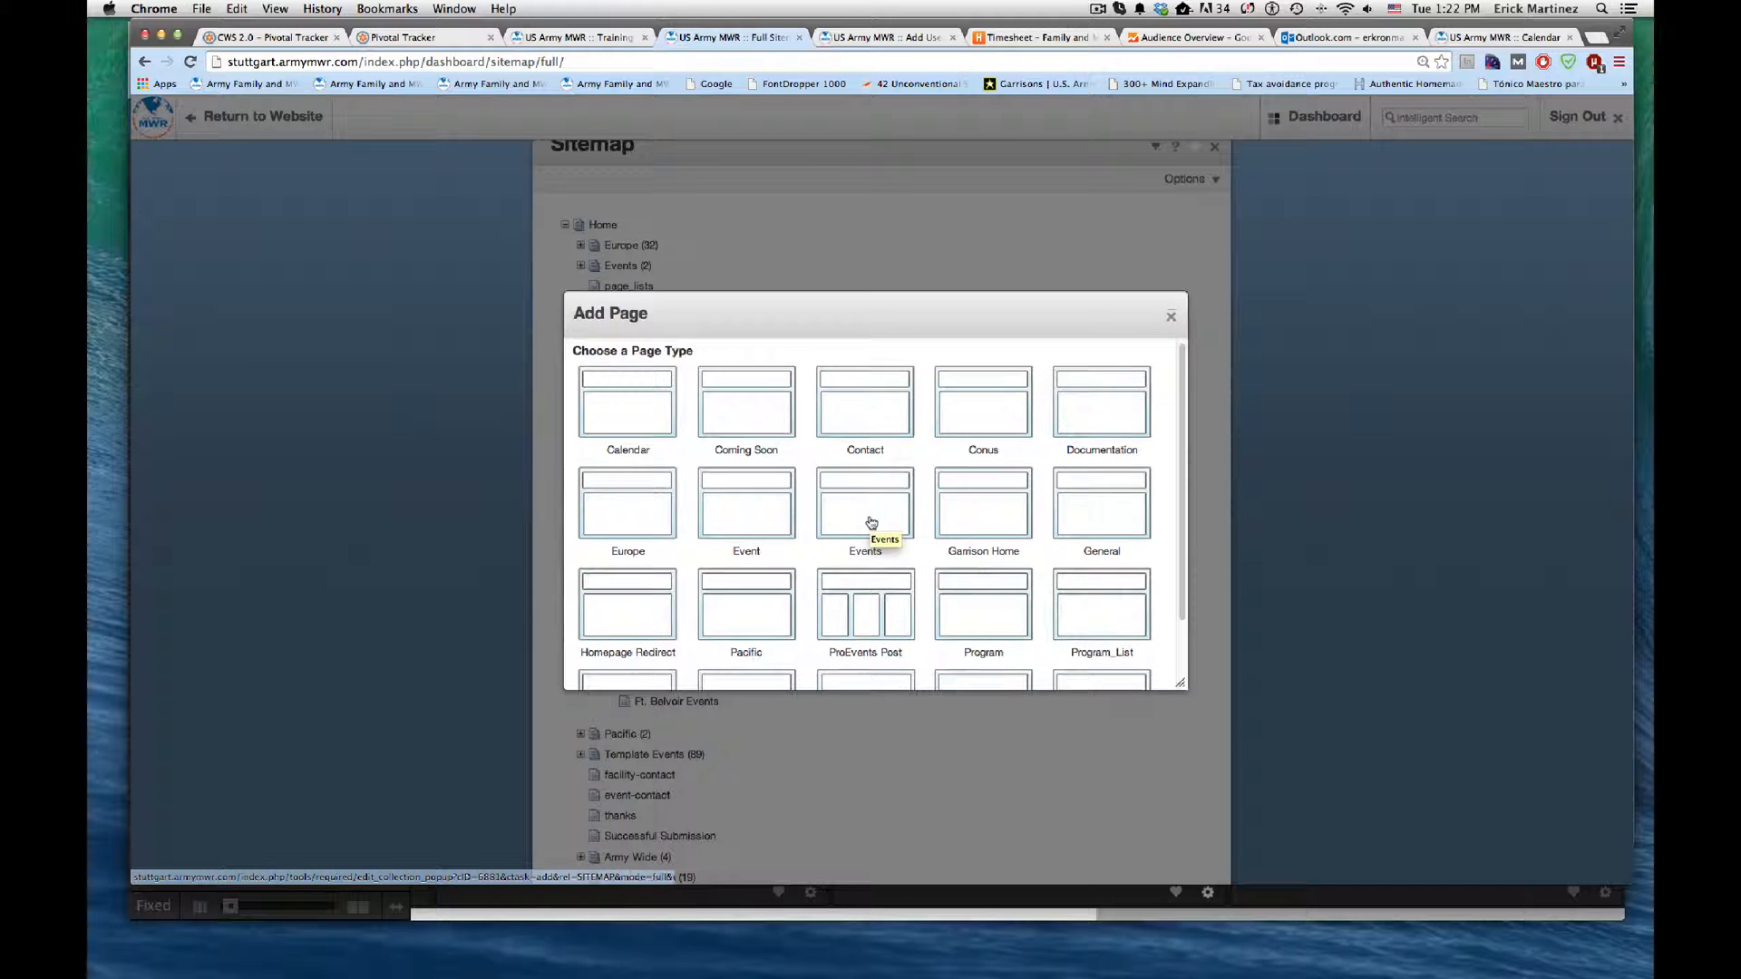
pyautogui.scroll(-2, 868, 549)
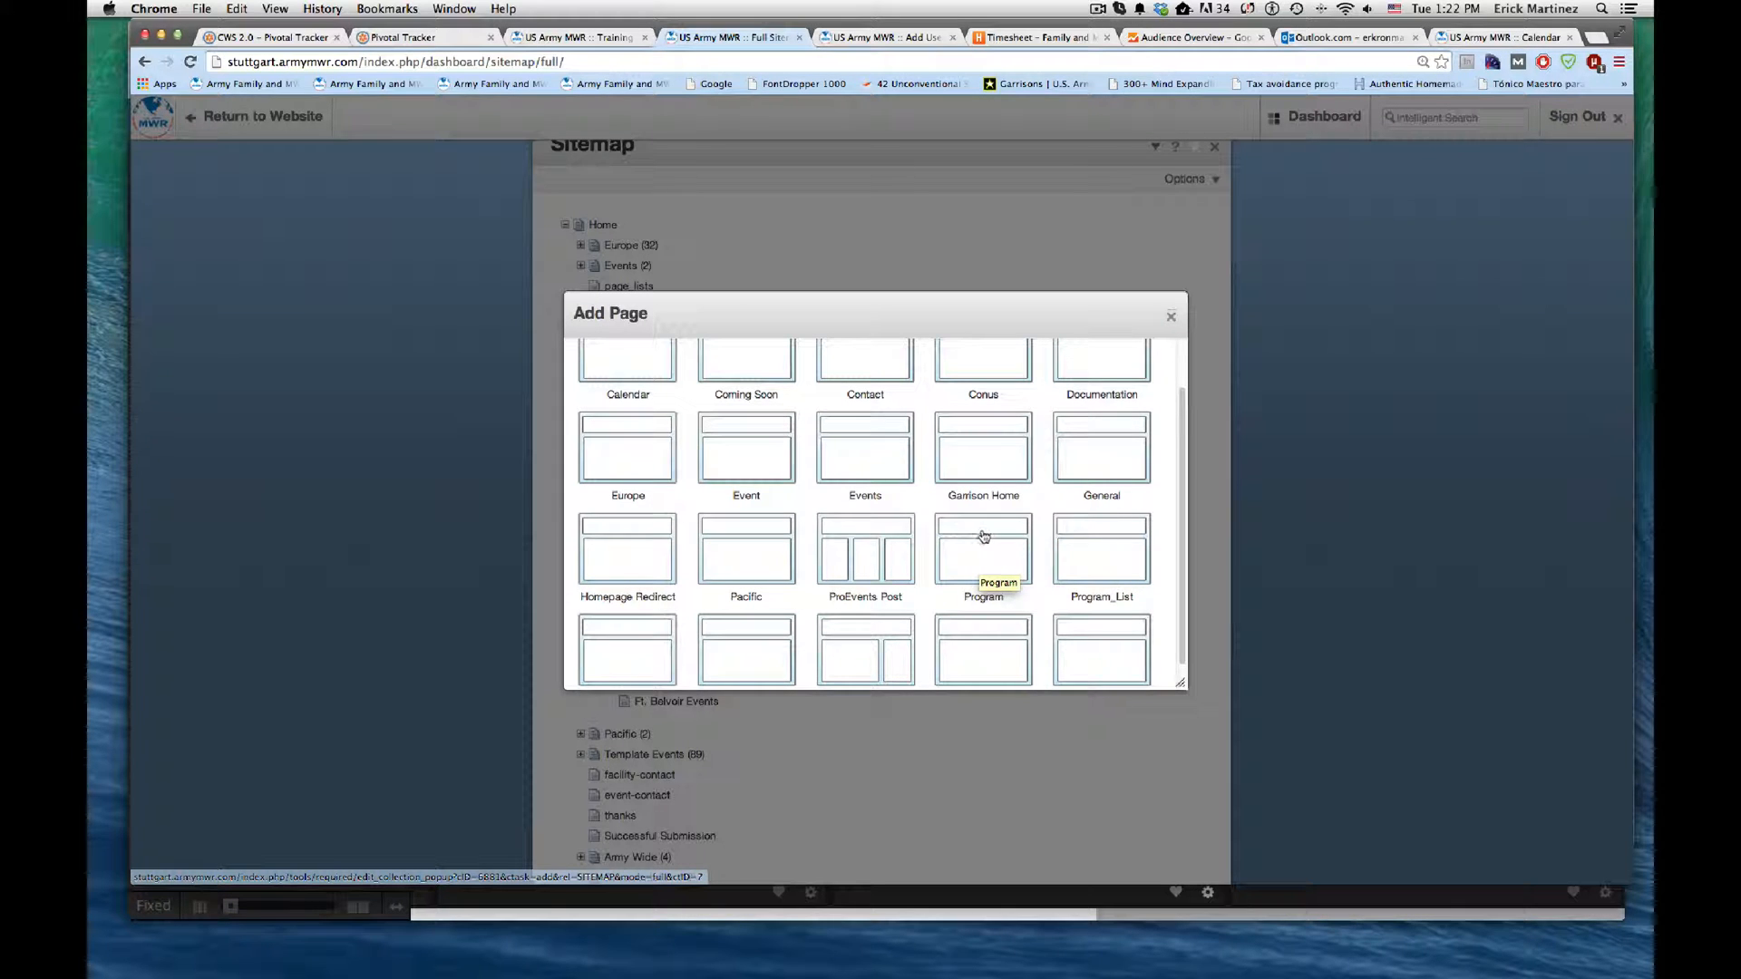
pyautogui.click(1100, 550)
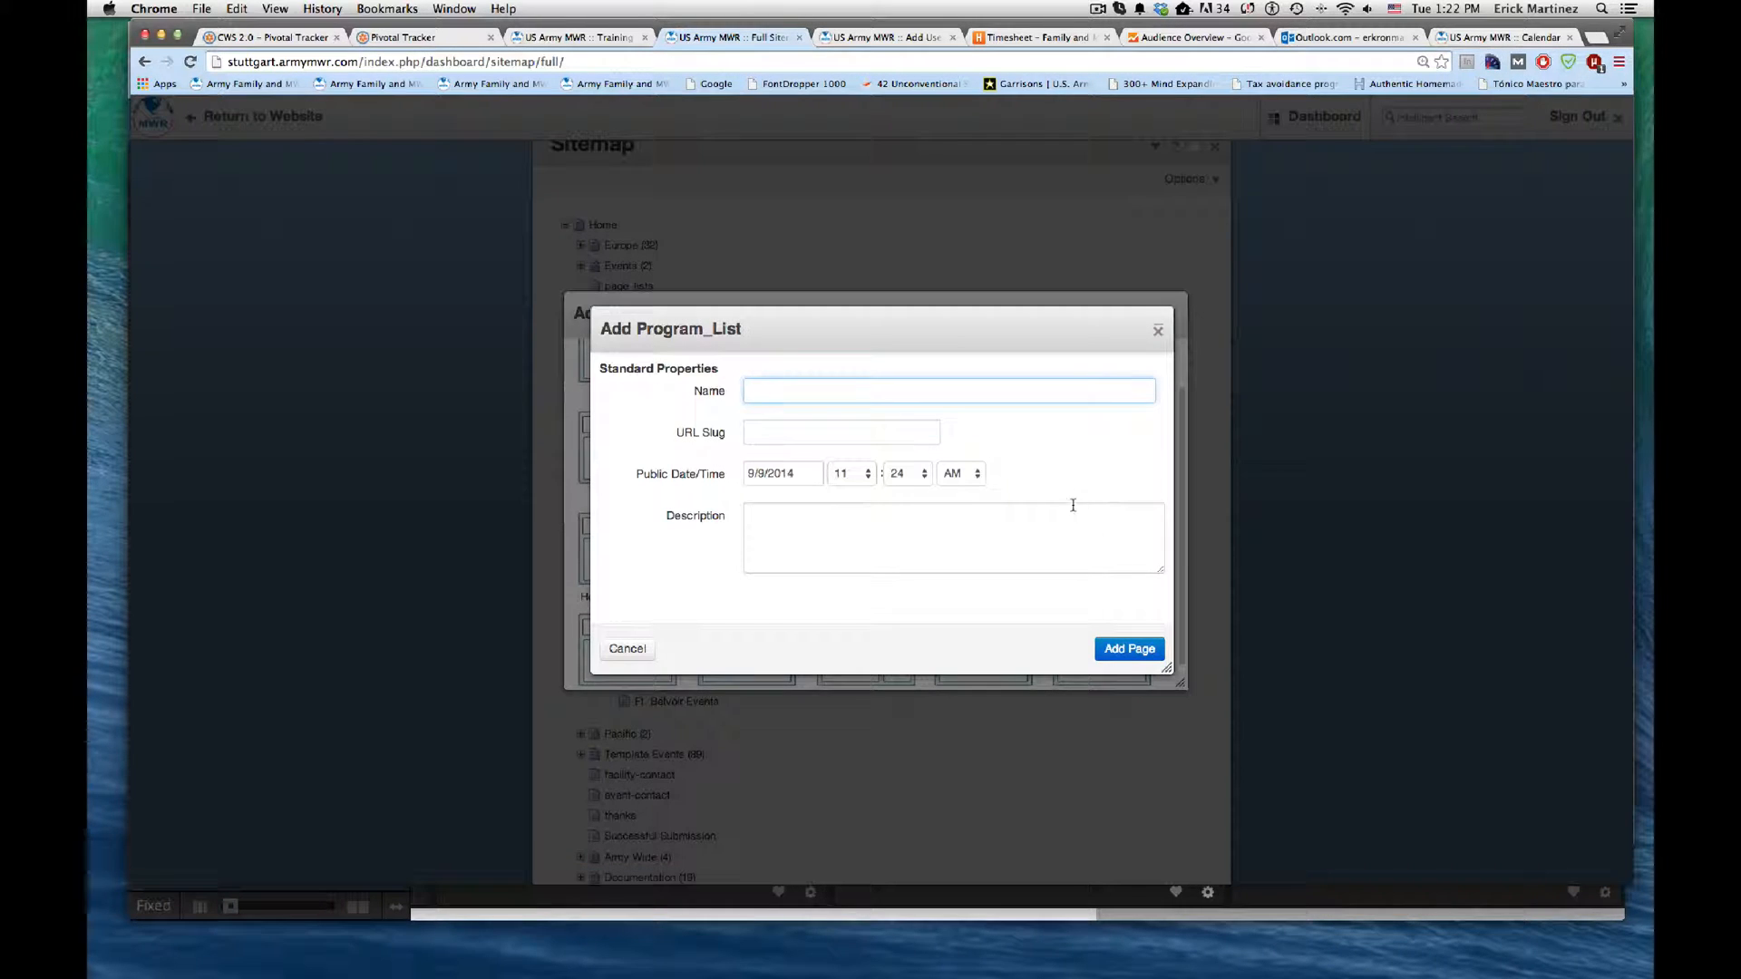
pyautogui.write('Pr')
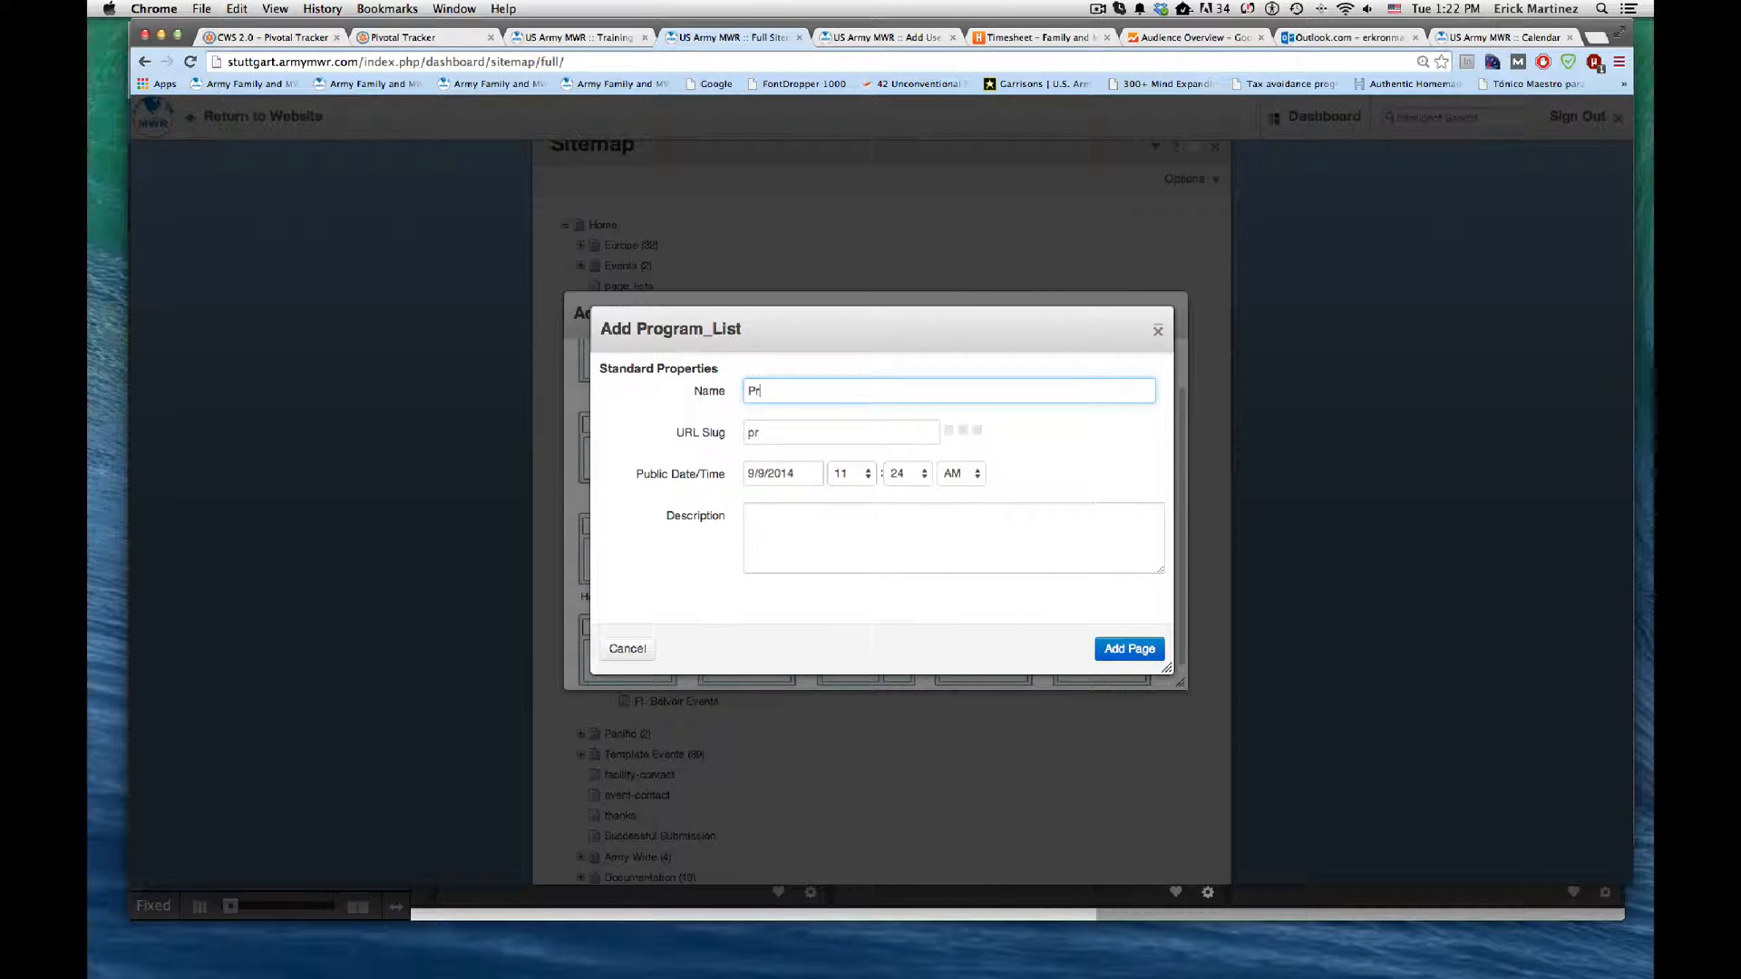
pyautogui.write('ograms')
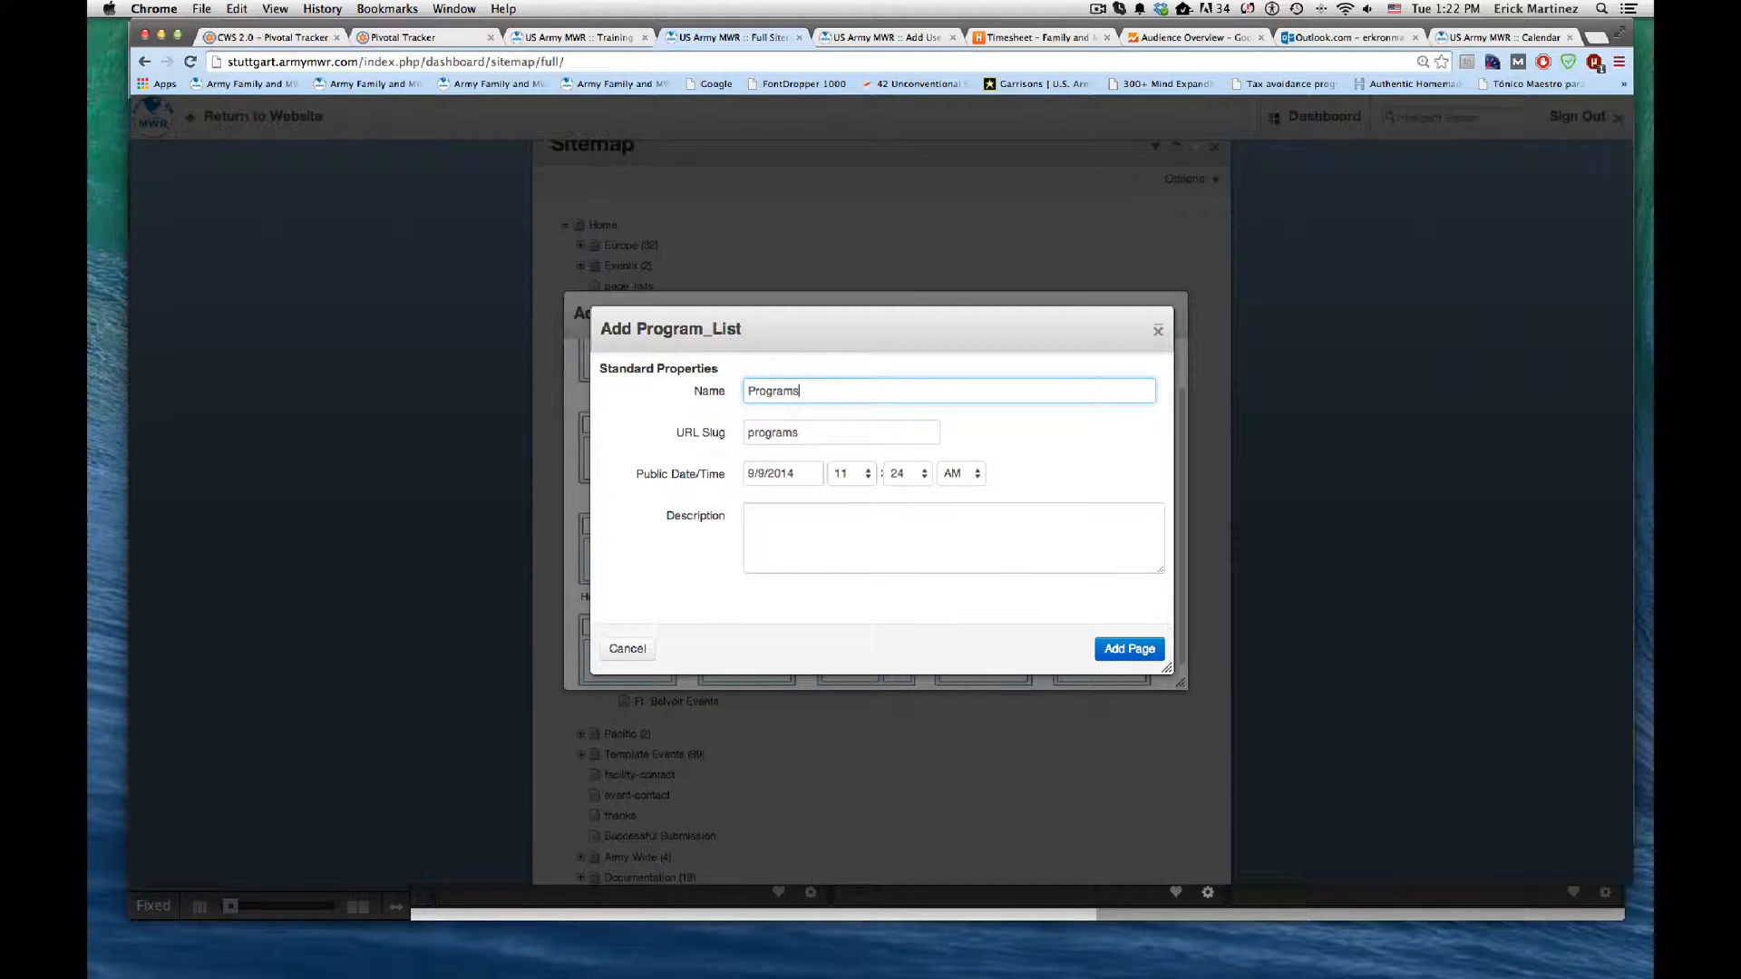
pyautogui.click(1149, 660)
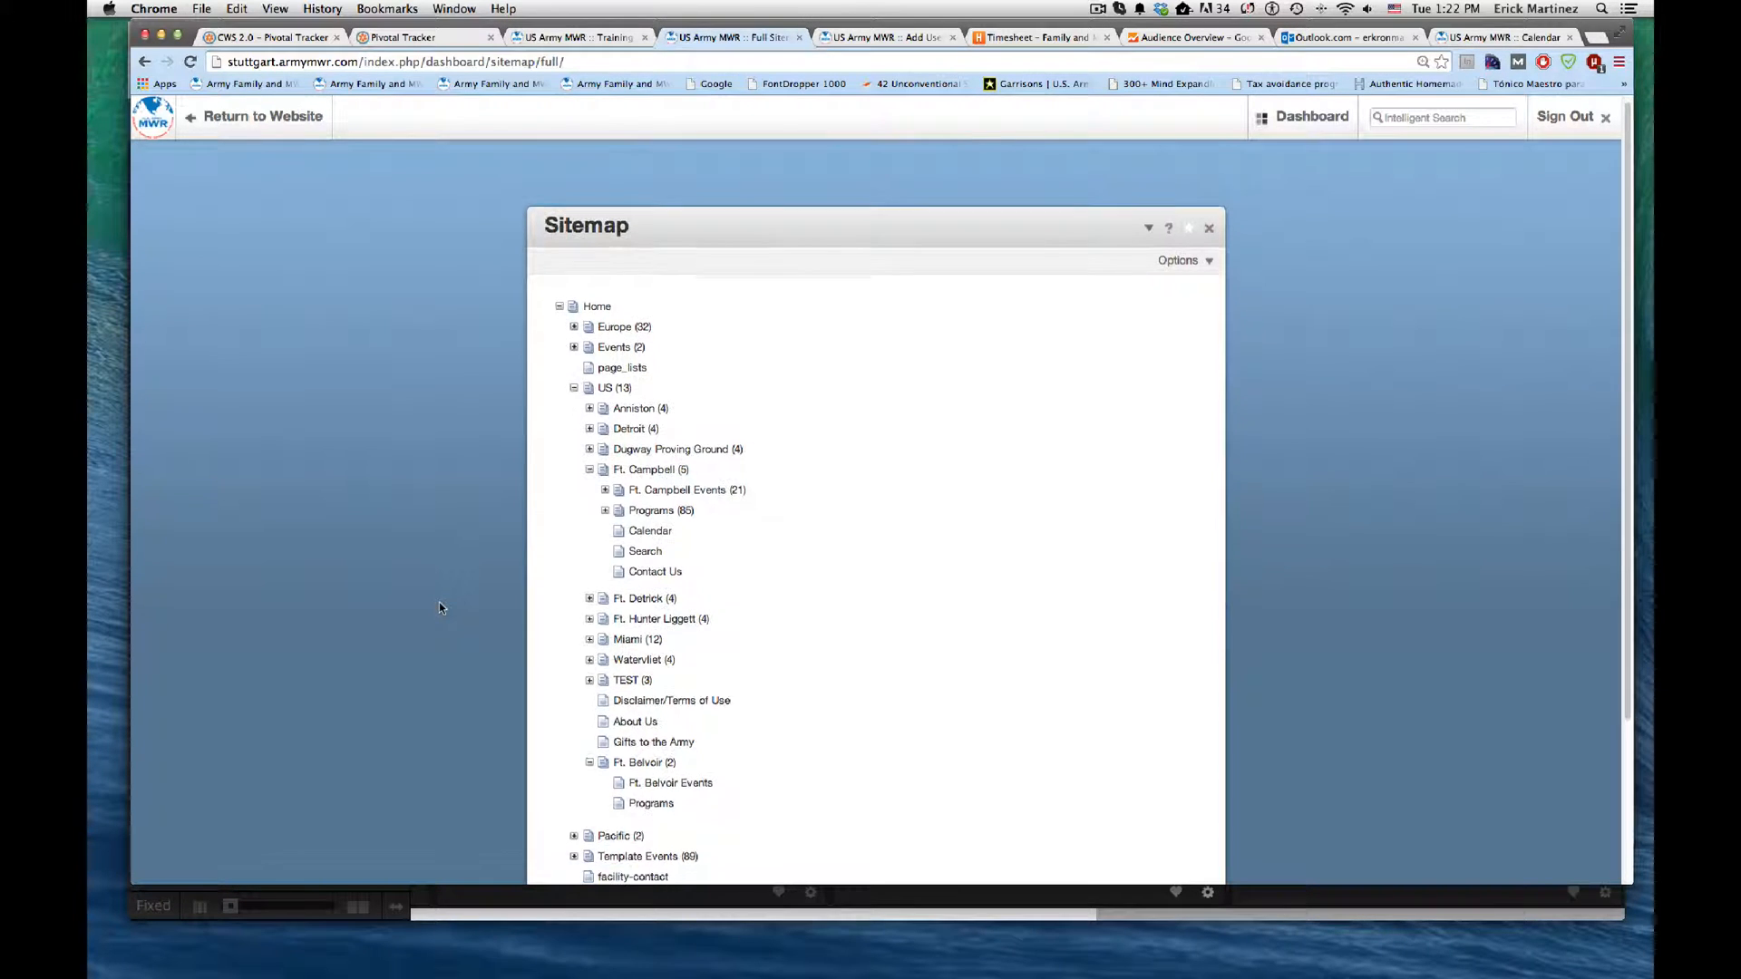
pyautogui.scroll(-4, 439, 601)
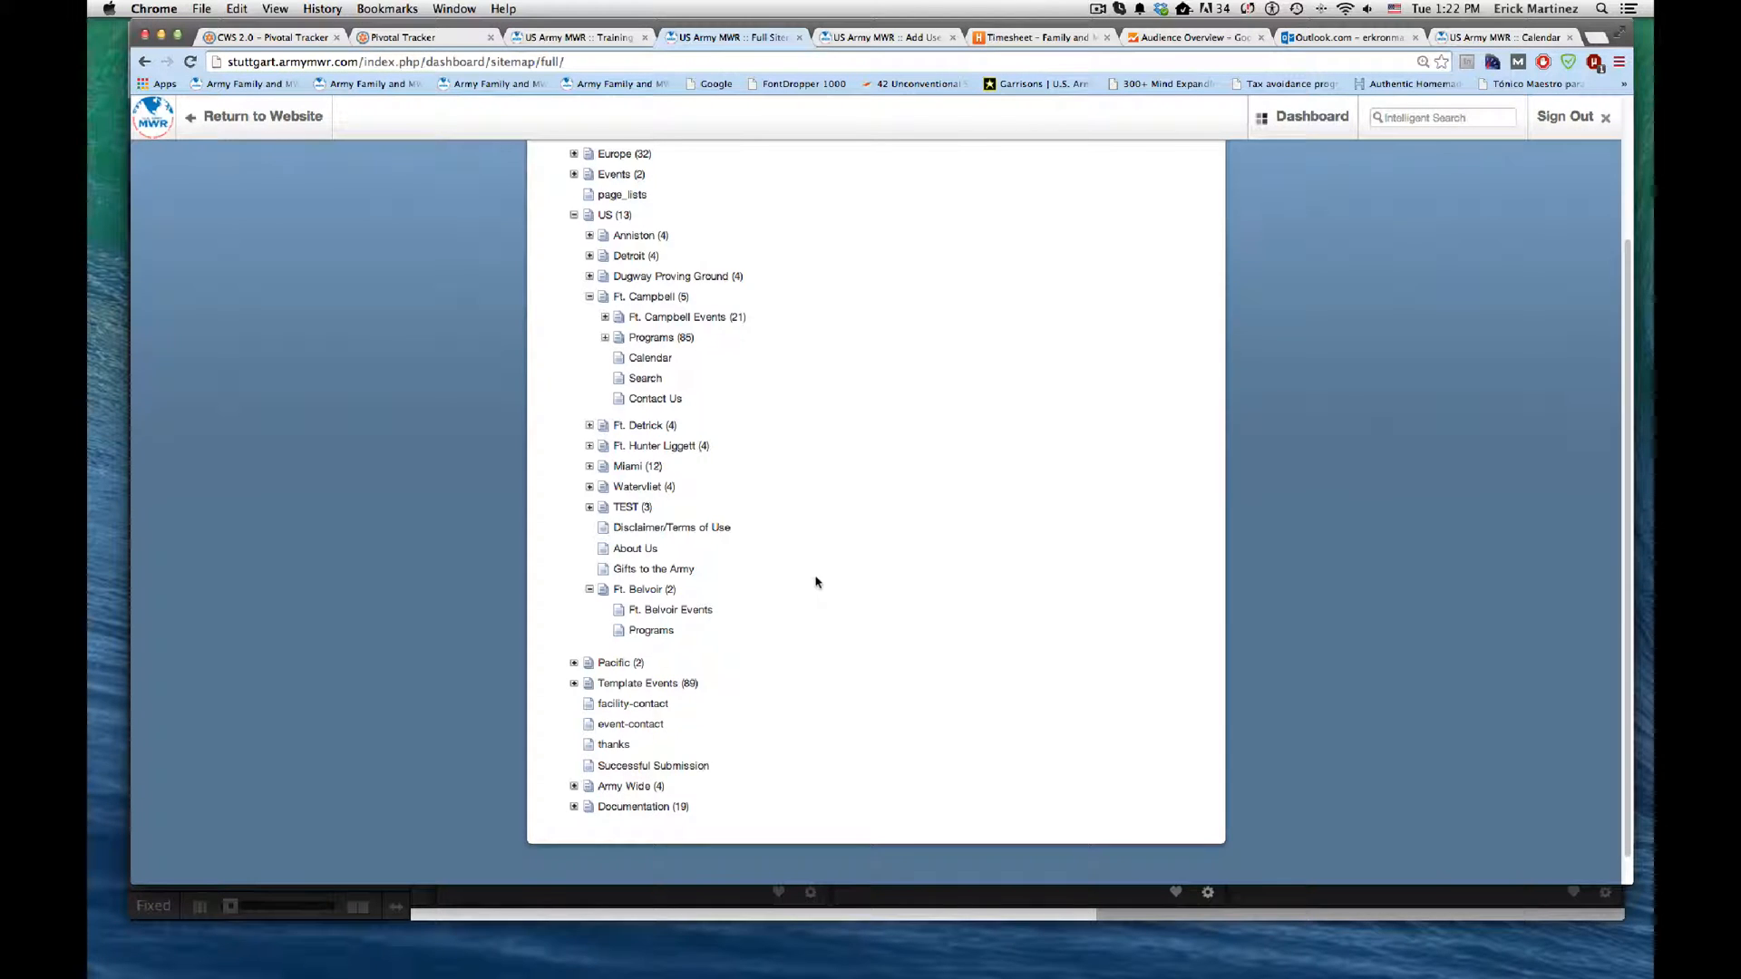
pyautogui.scroll(1, 816, 585)
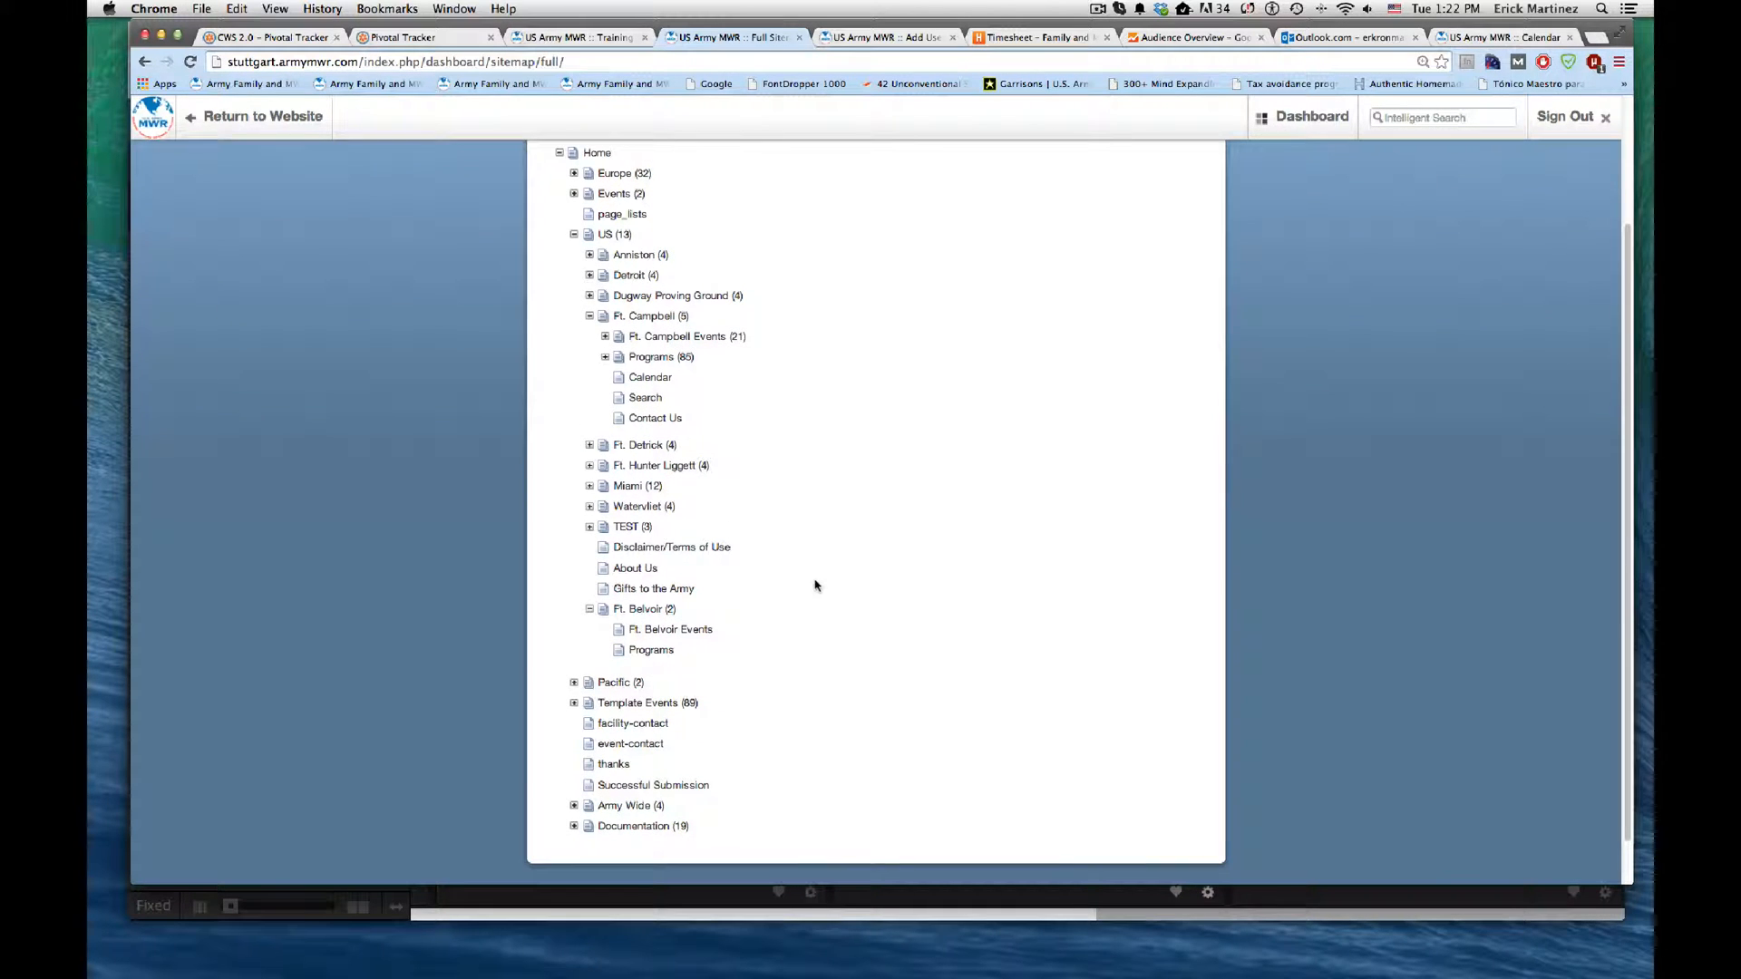
# Step: Add a page of type Calendar named "Calendar" beneath the Ft. Belvoir page
pyautogui.click(651, 610)
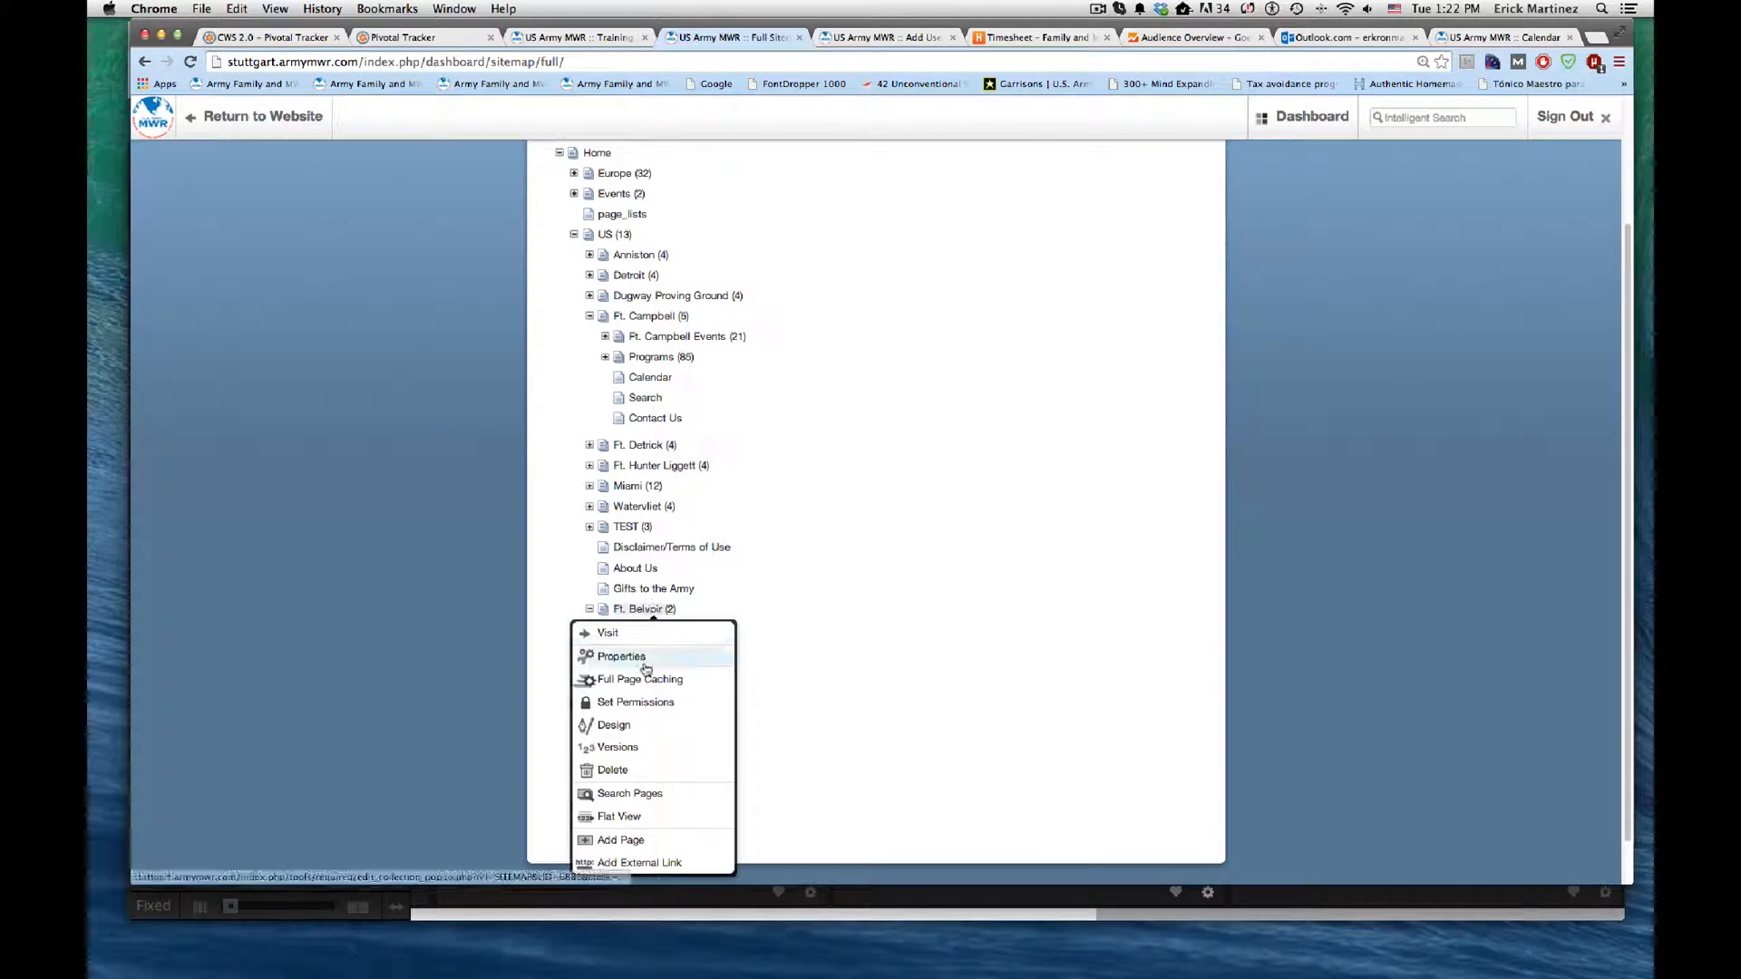
pyautogui.click(653, 840)
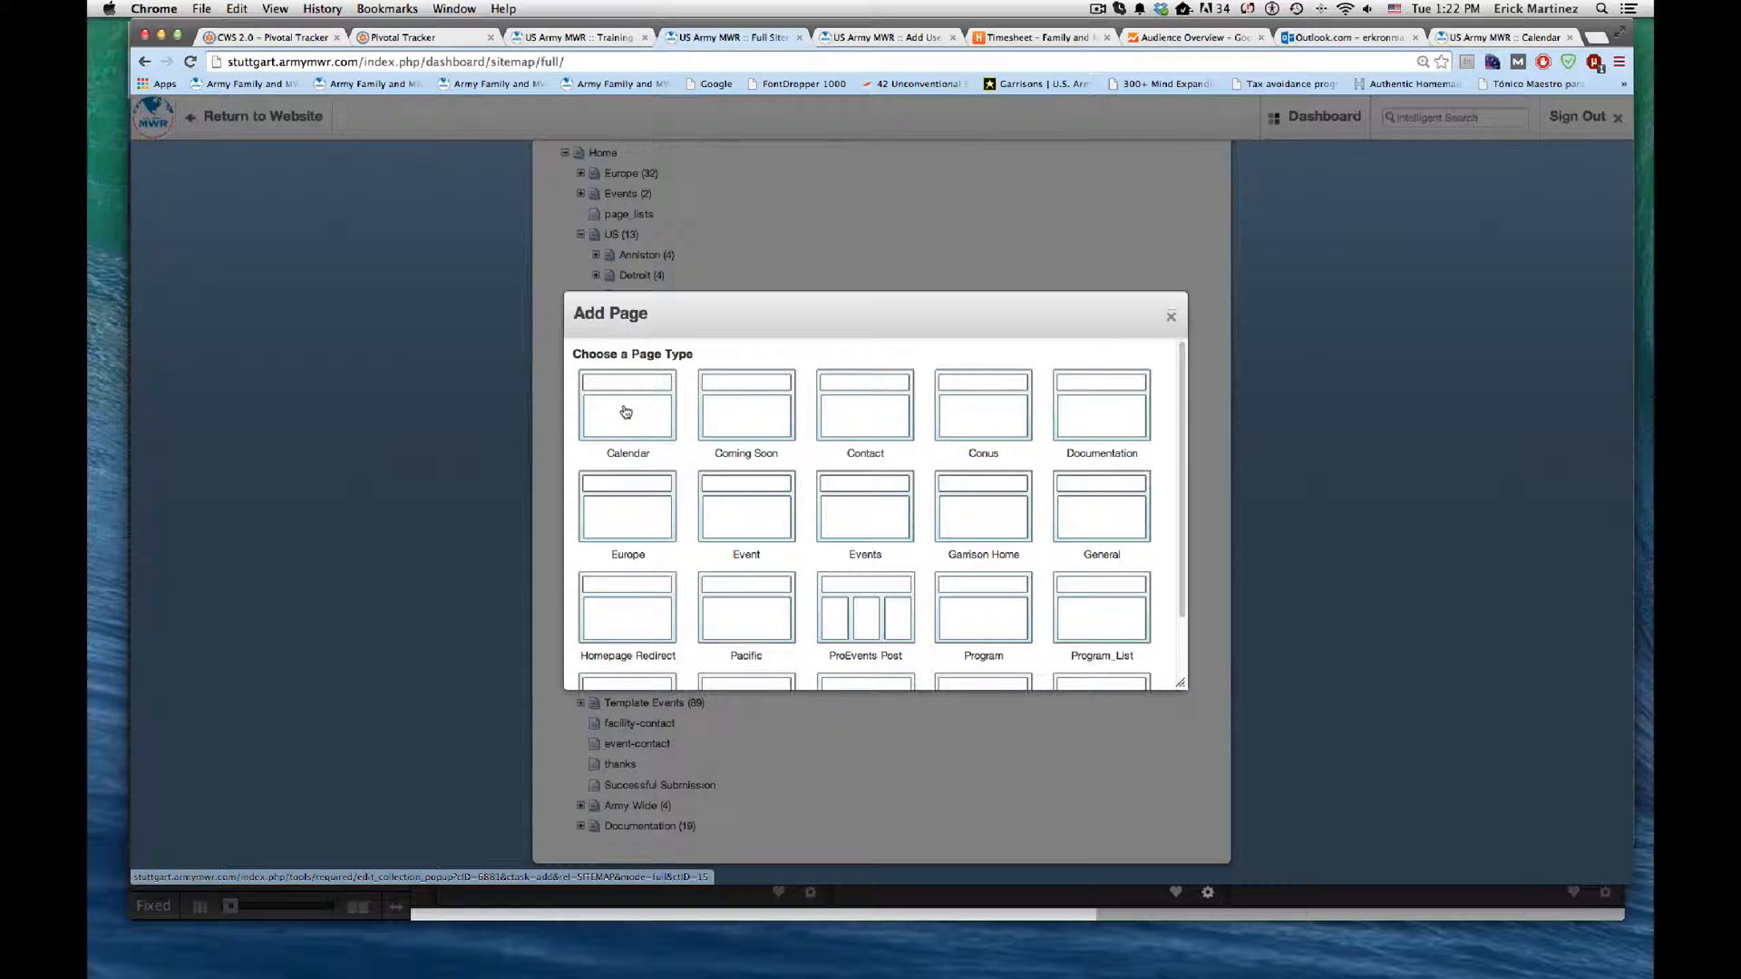
pyautogui.click(616, 410)
pyautogui.click(792, 387)
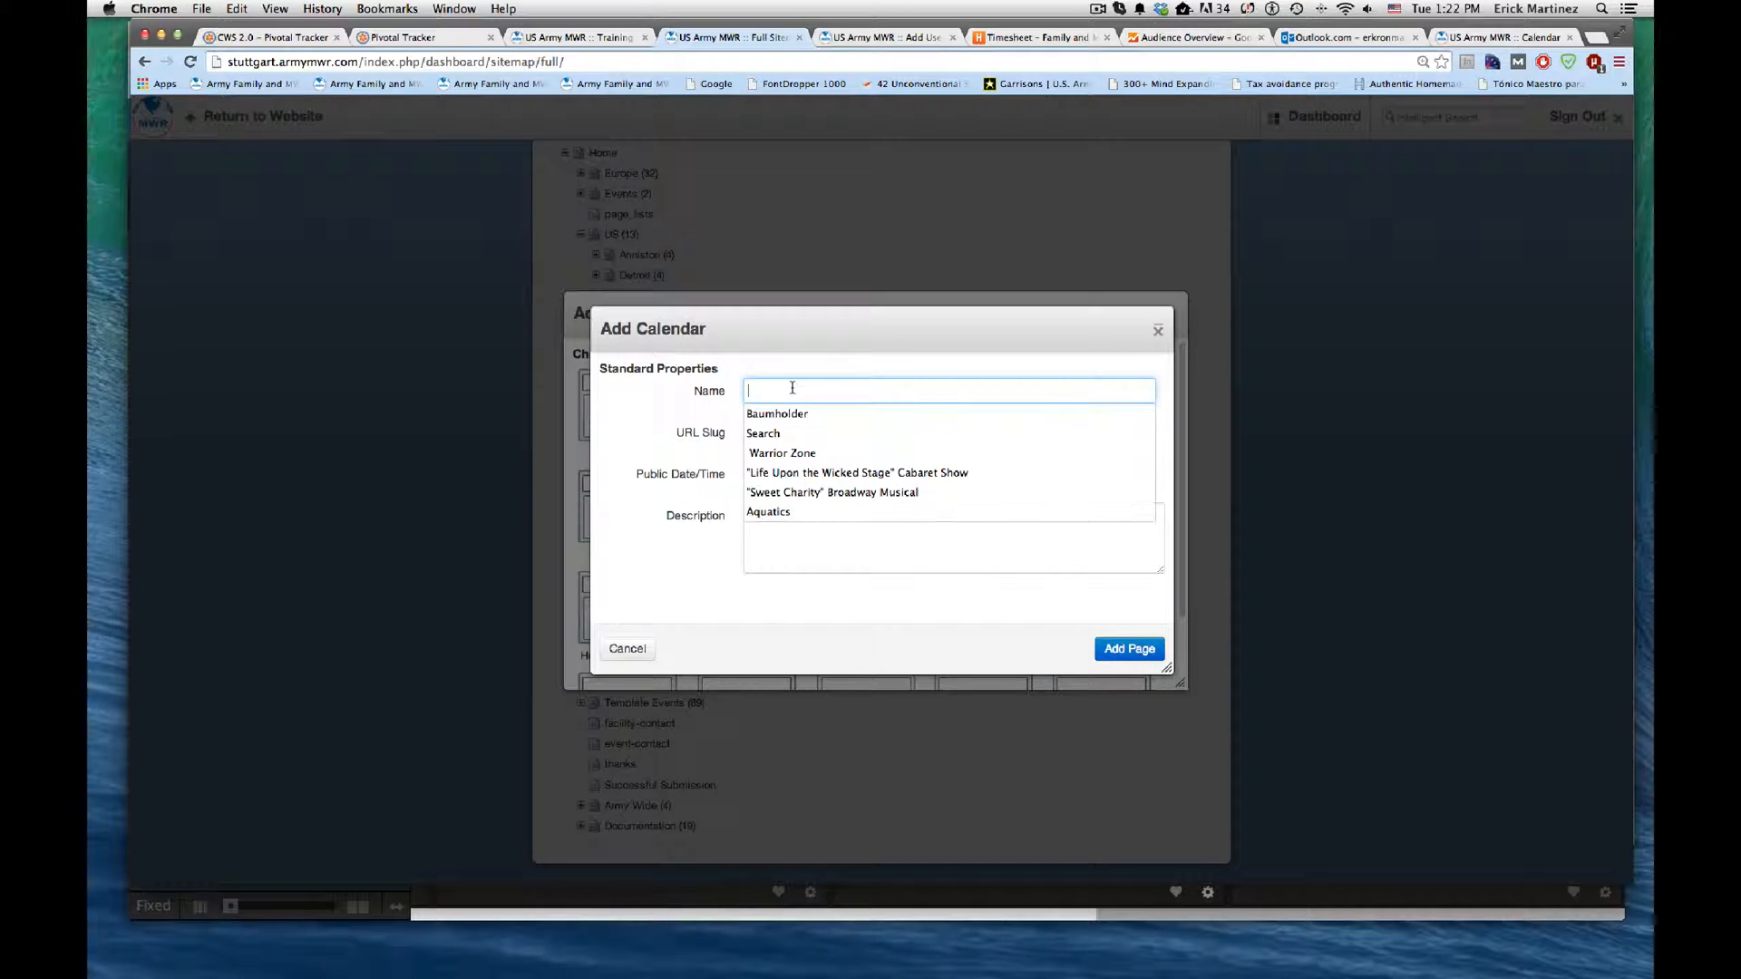
pyautogui.write('Cal')
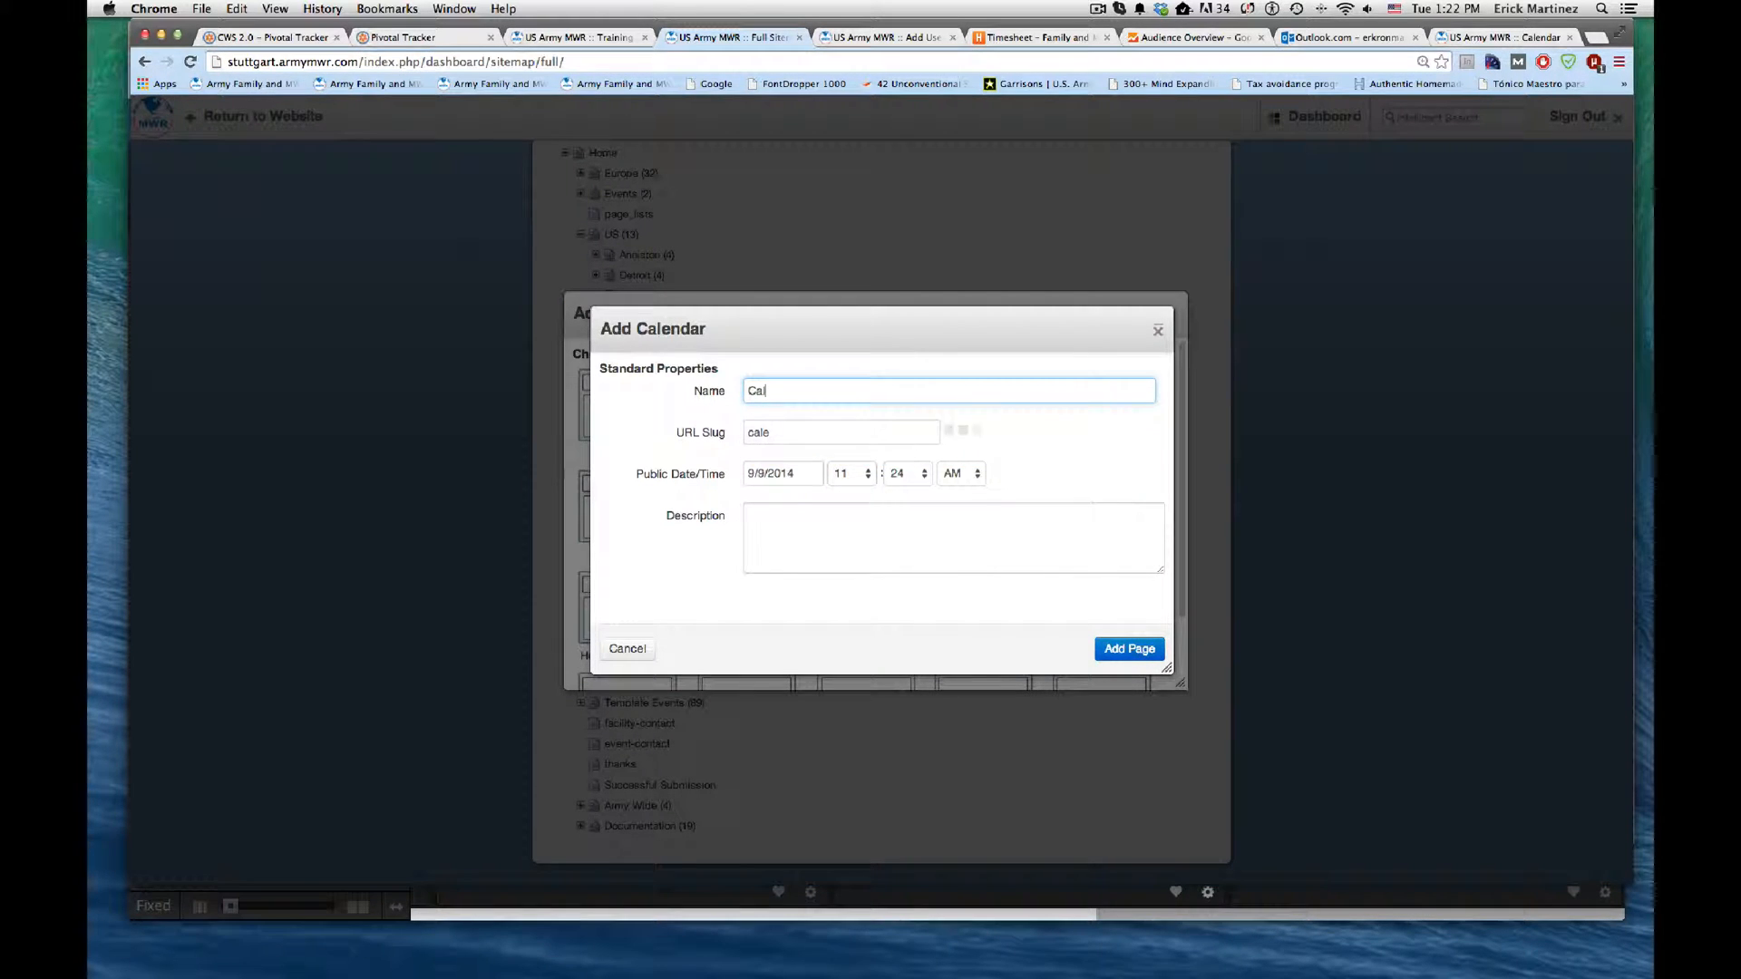
pyautogui.write('endar')
pyautogui.click(1102, 650)
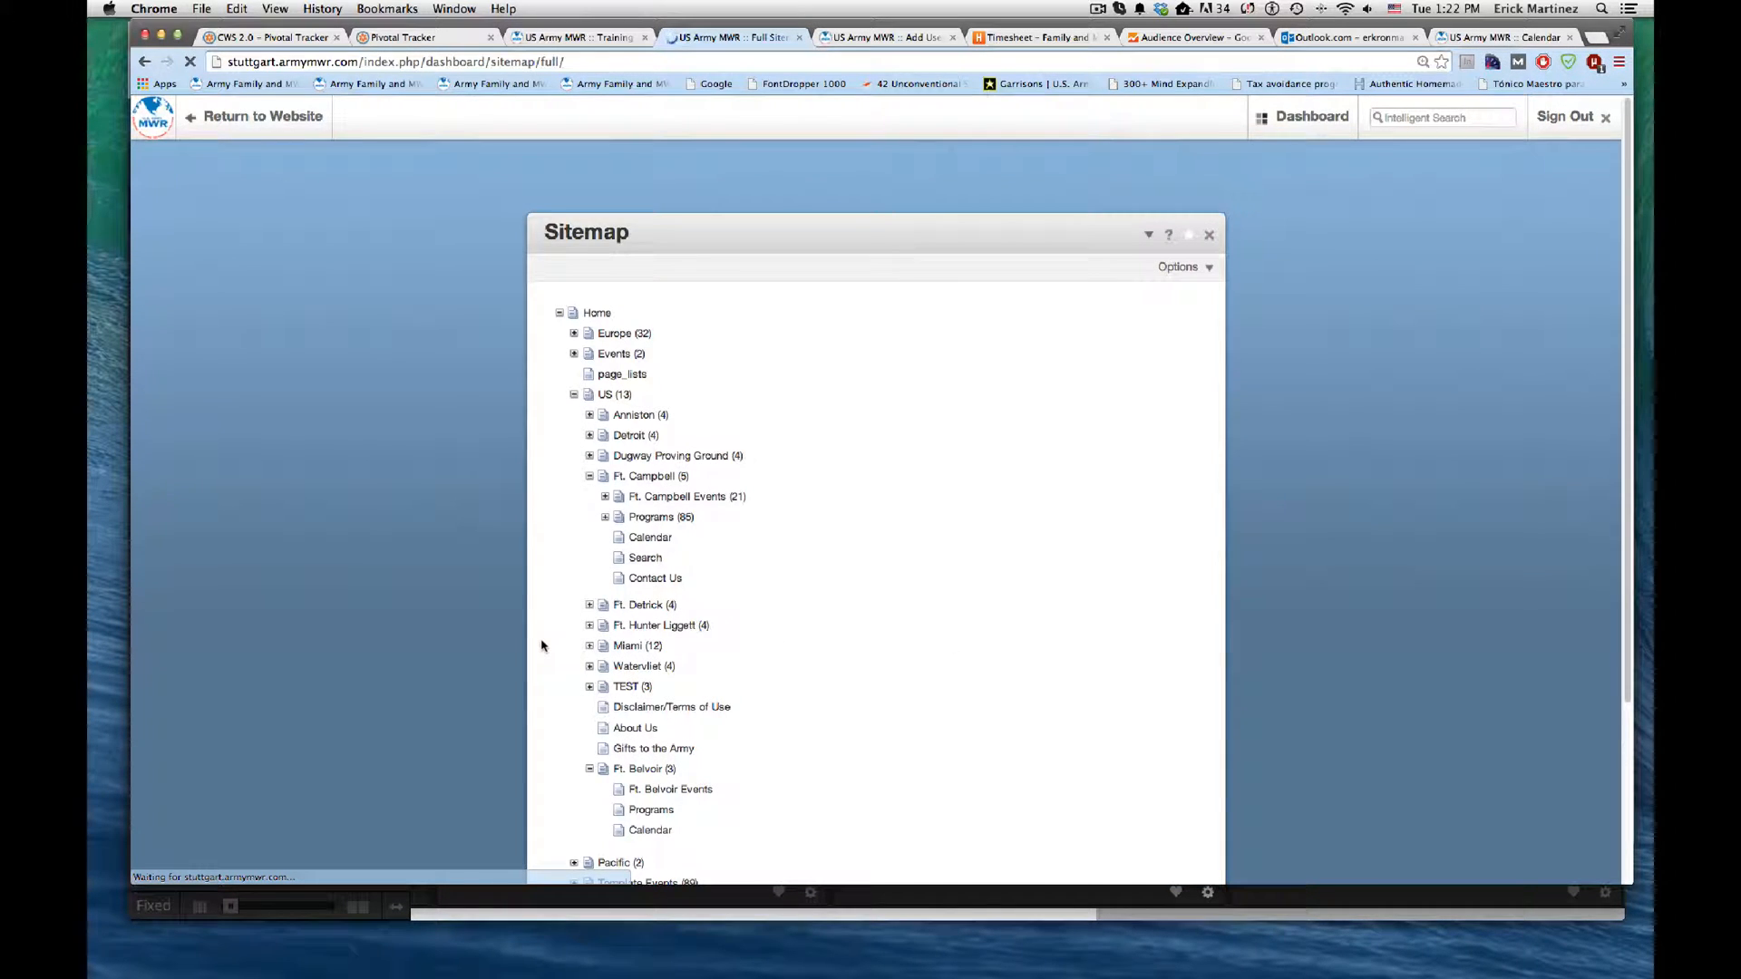
# Step: Add a page of type Search named "Search" beneath the Ft. Belvoir page
pyautogui.scroll(-2, 544, 642)
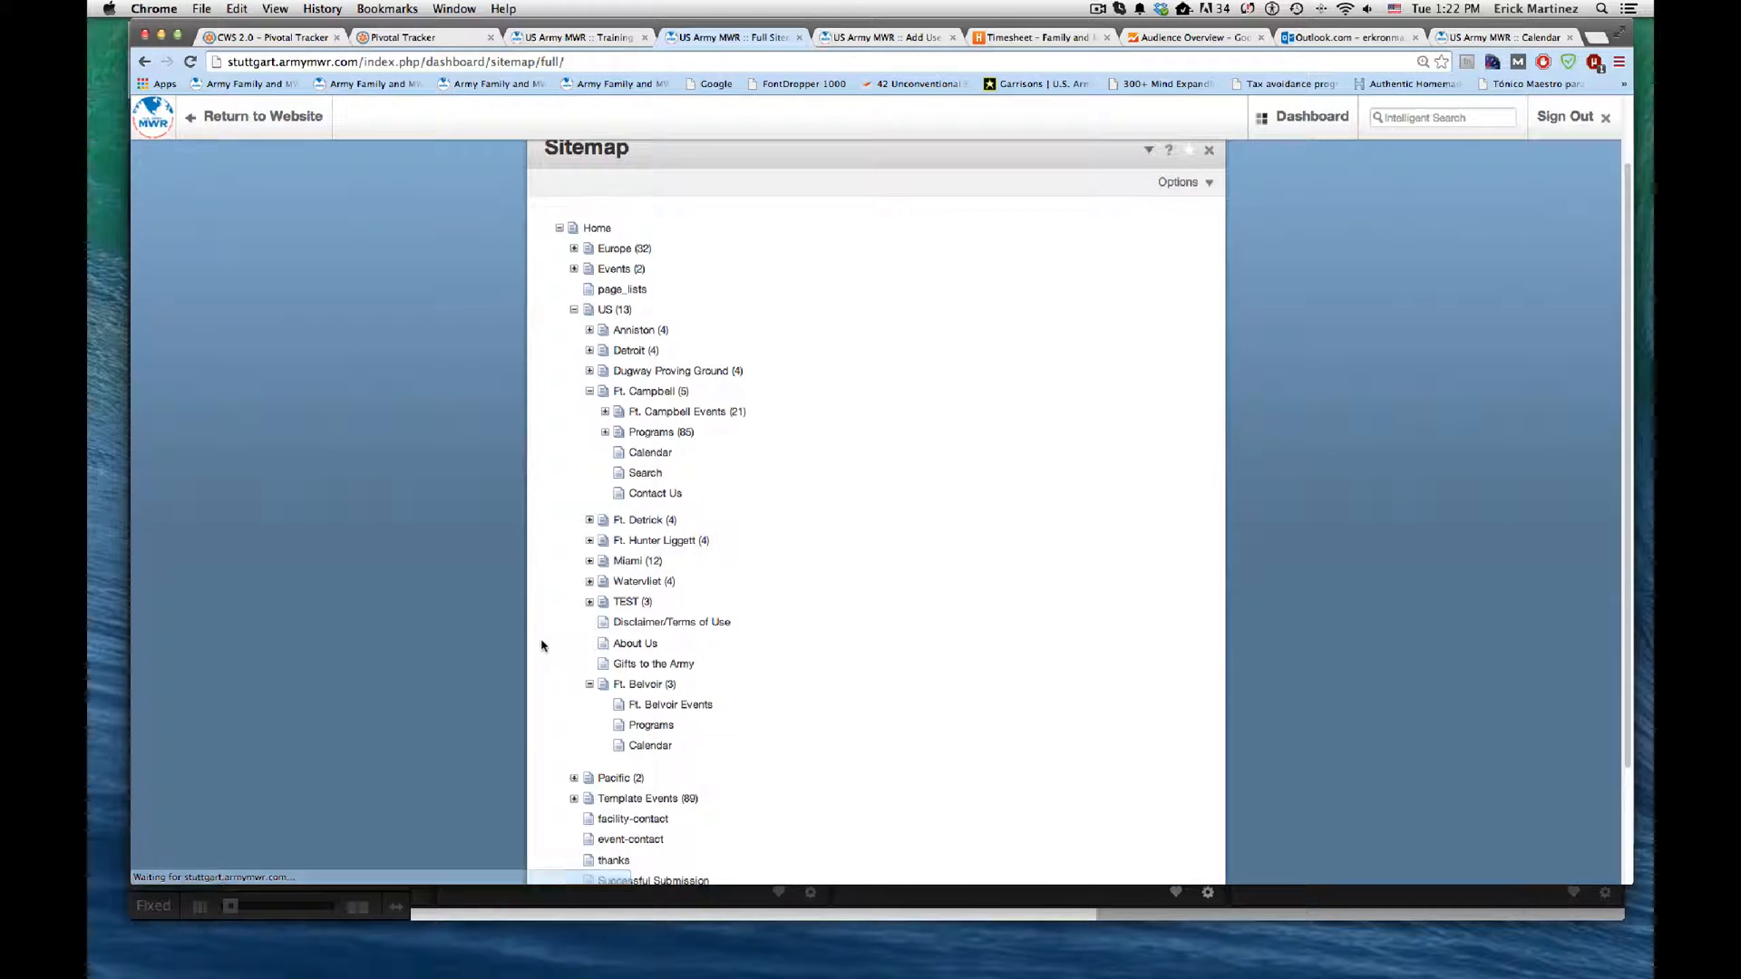
pyautogui.click(644, 681)
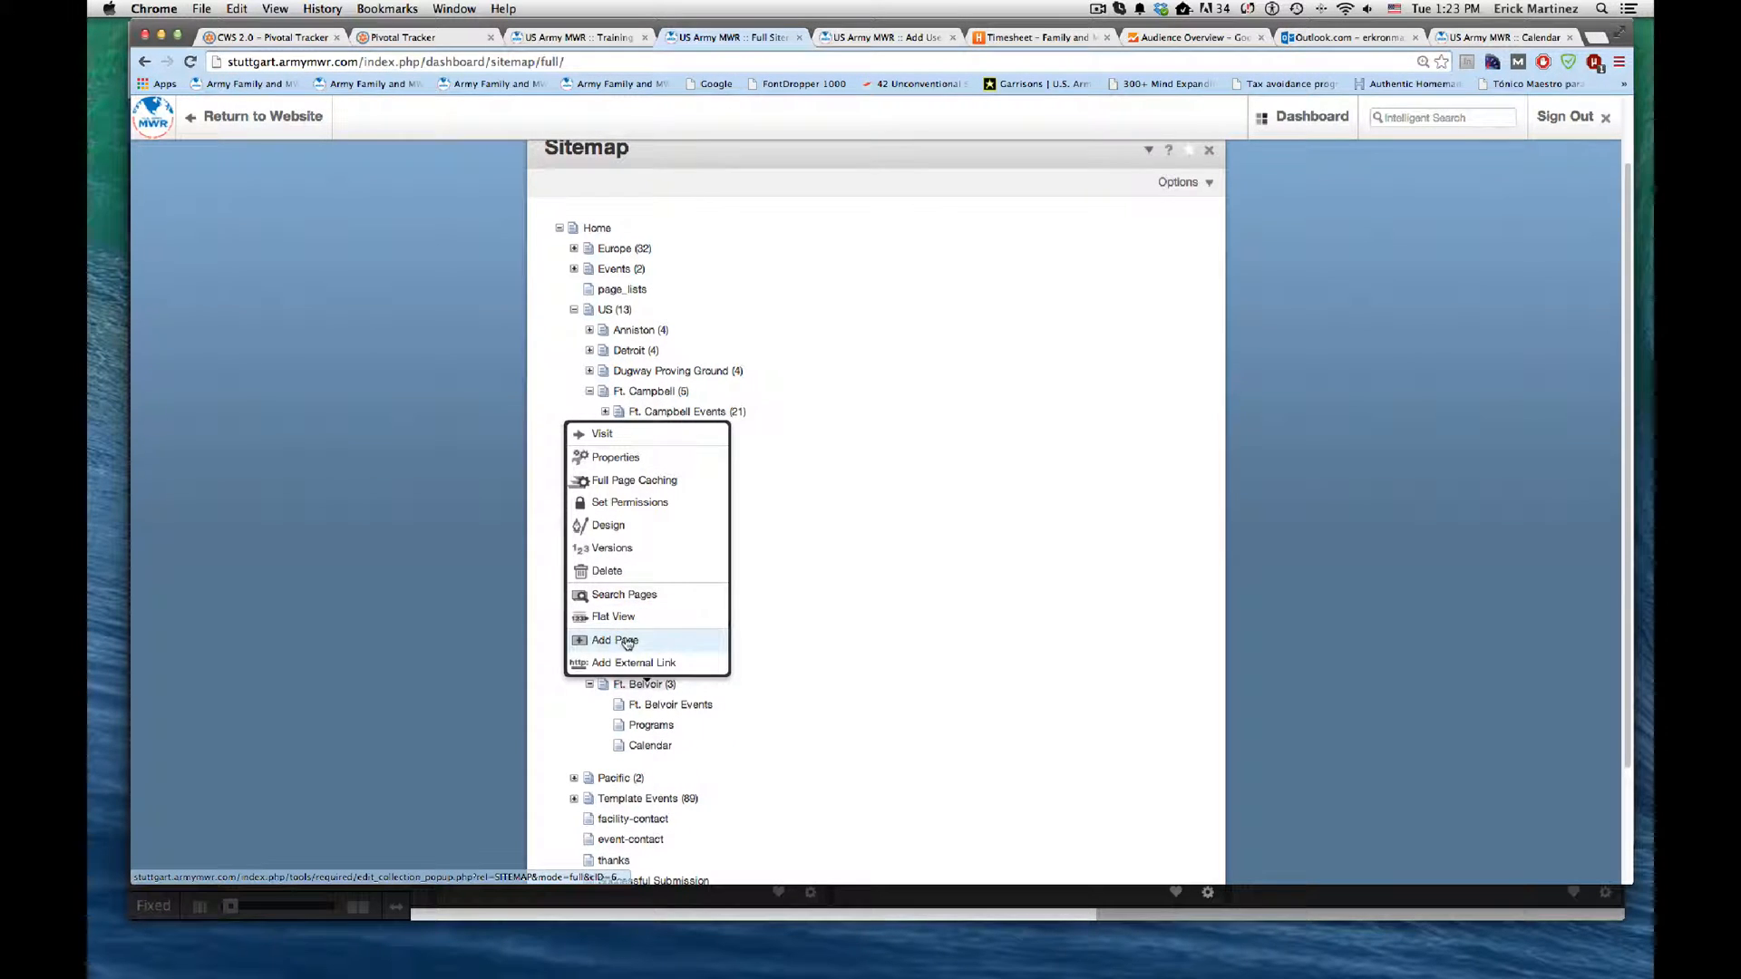
pyautogui.click(627, 641)
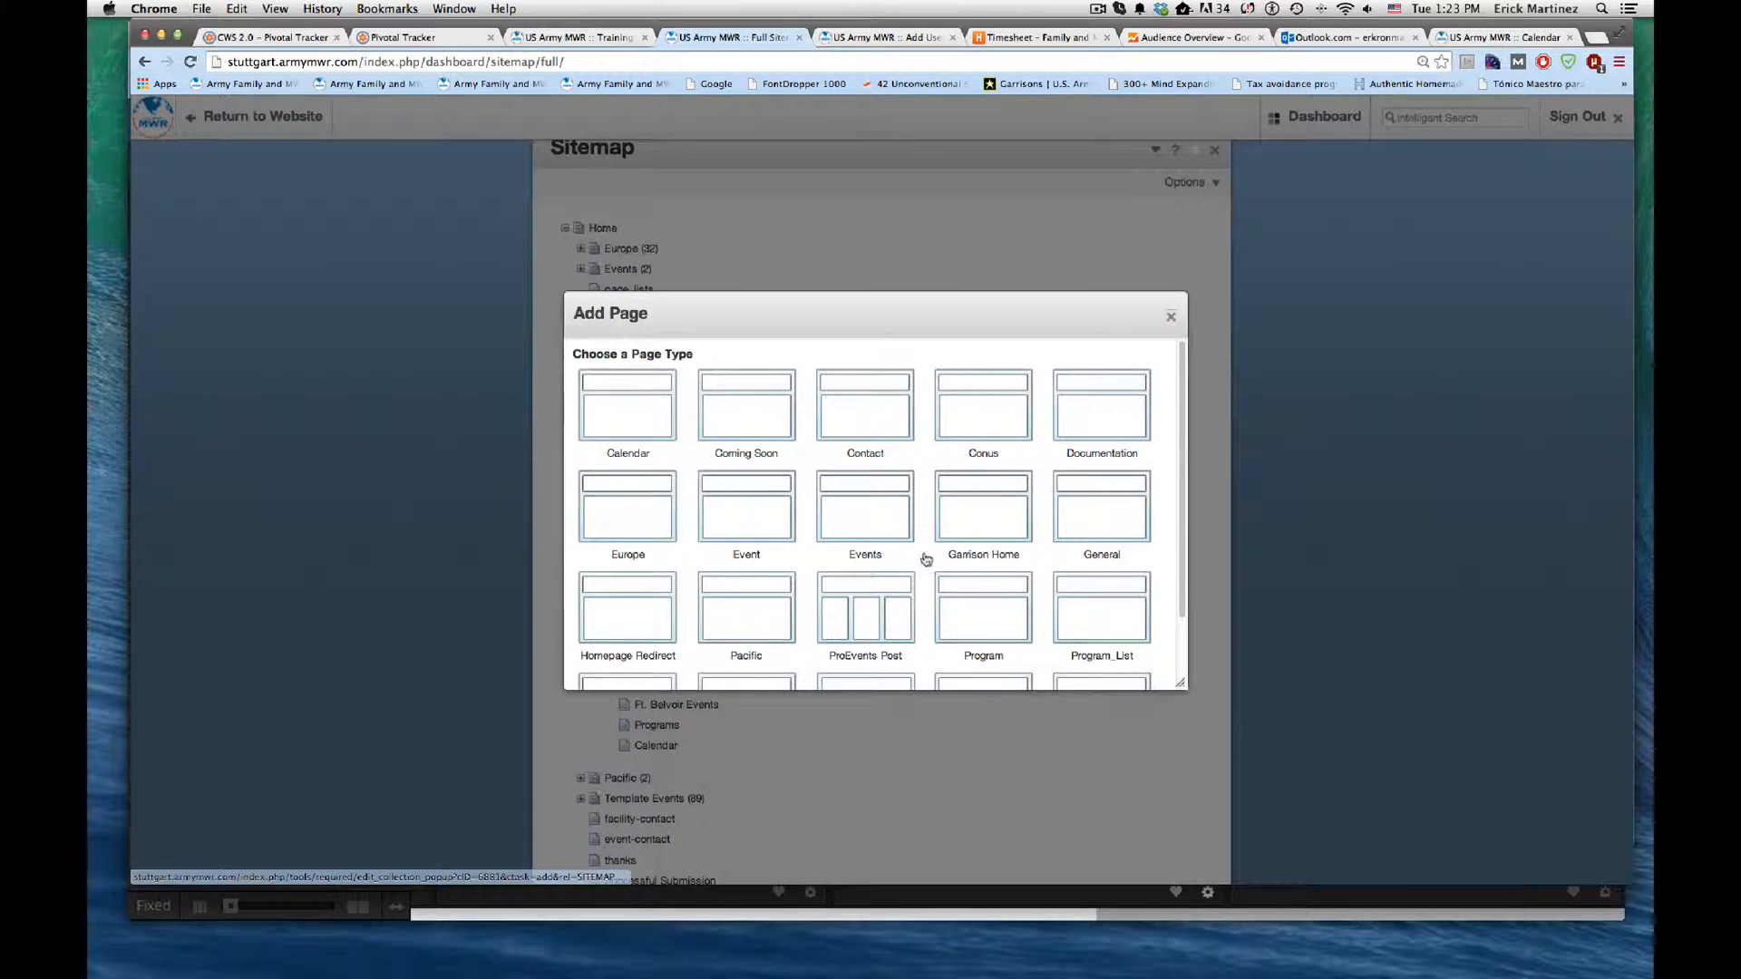
pyautogui.scroll(-2, 928, 557)
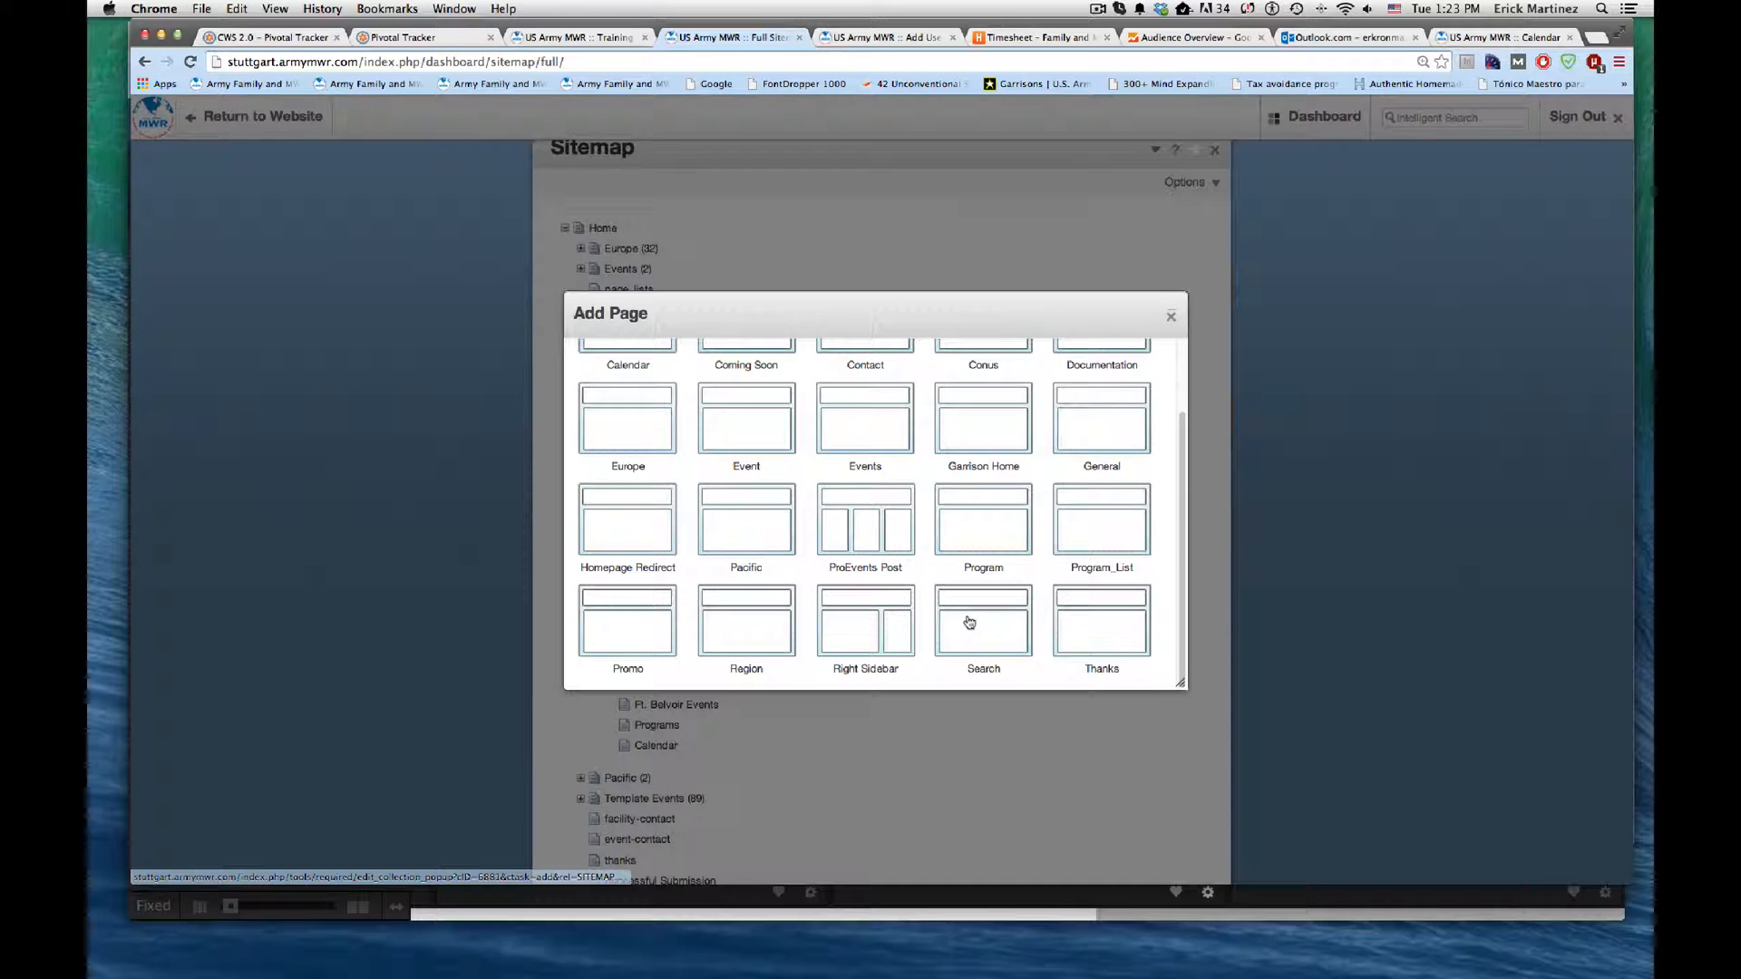
pyautogui.click(969, 622)
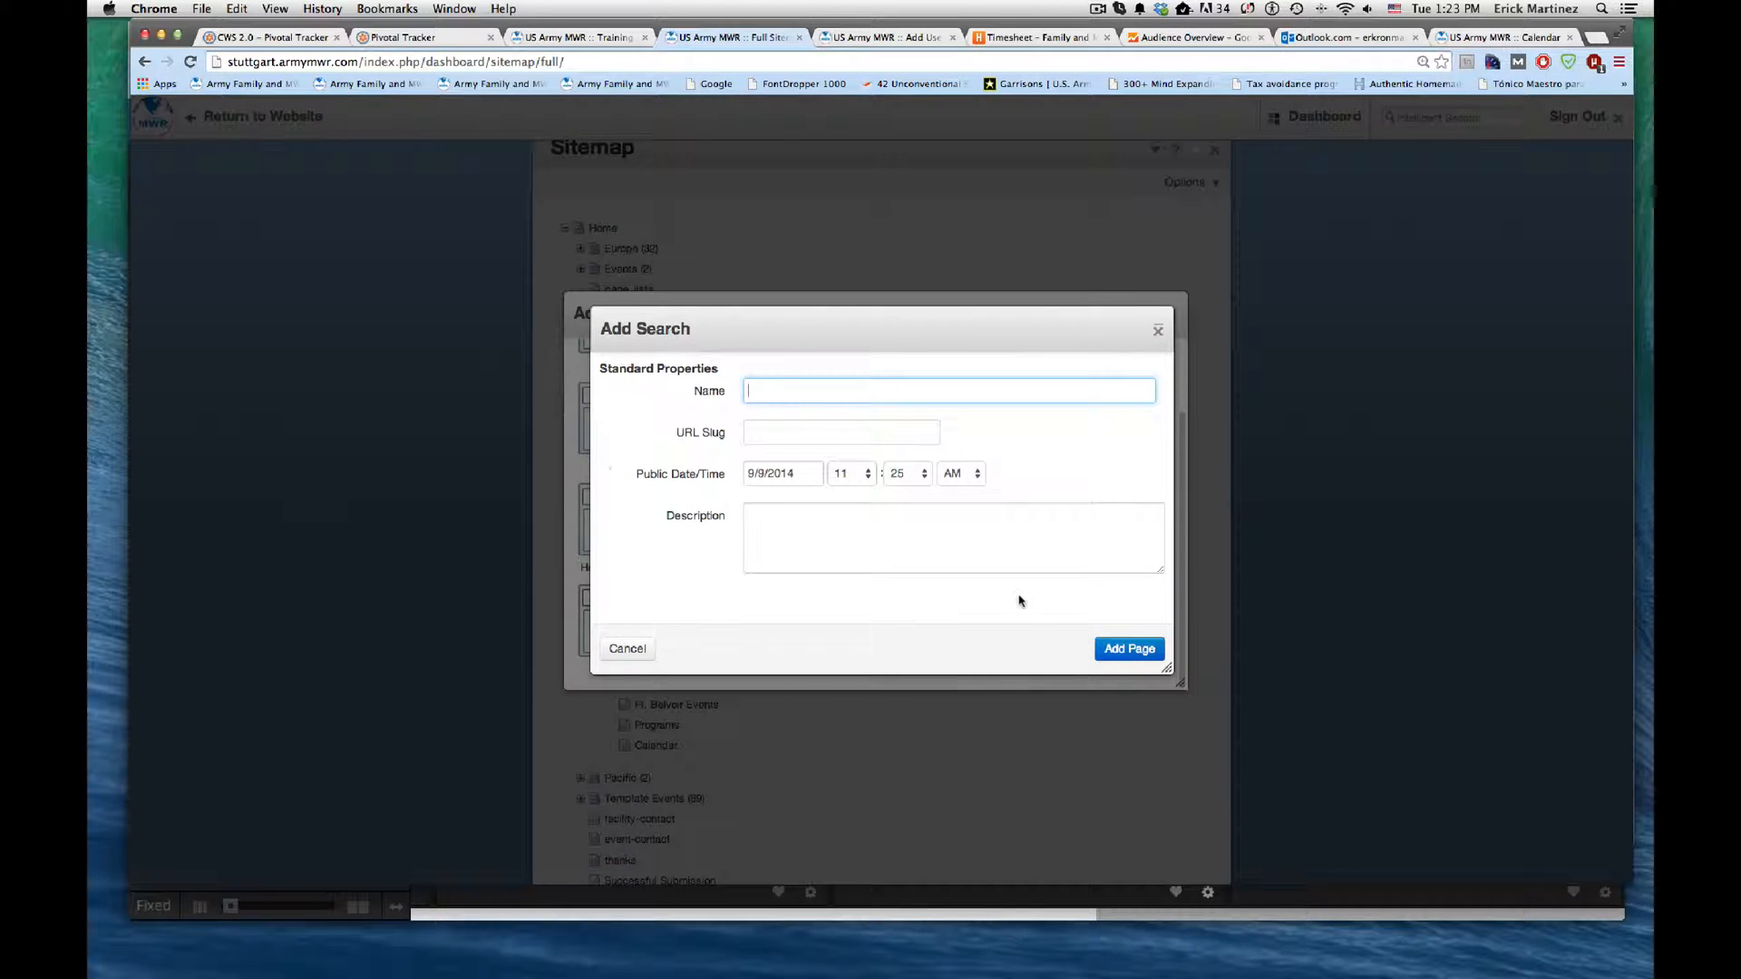
pyautogui.write('Sea')
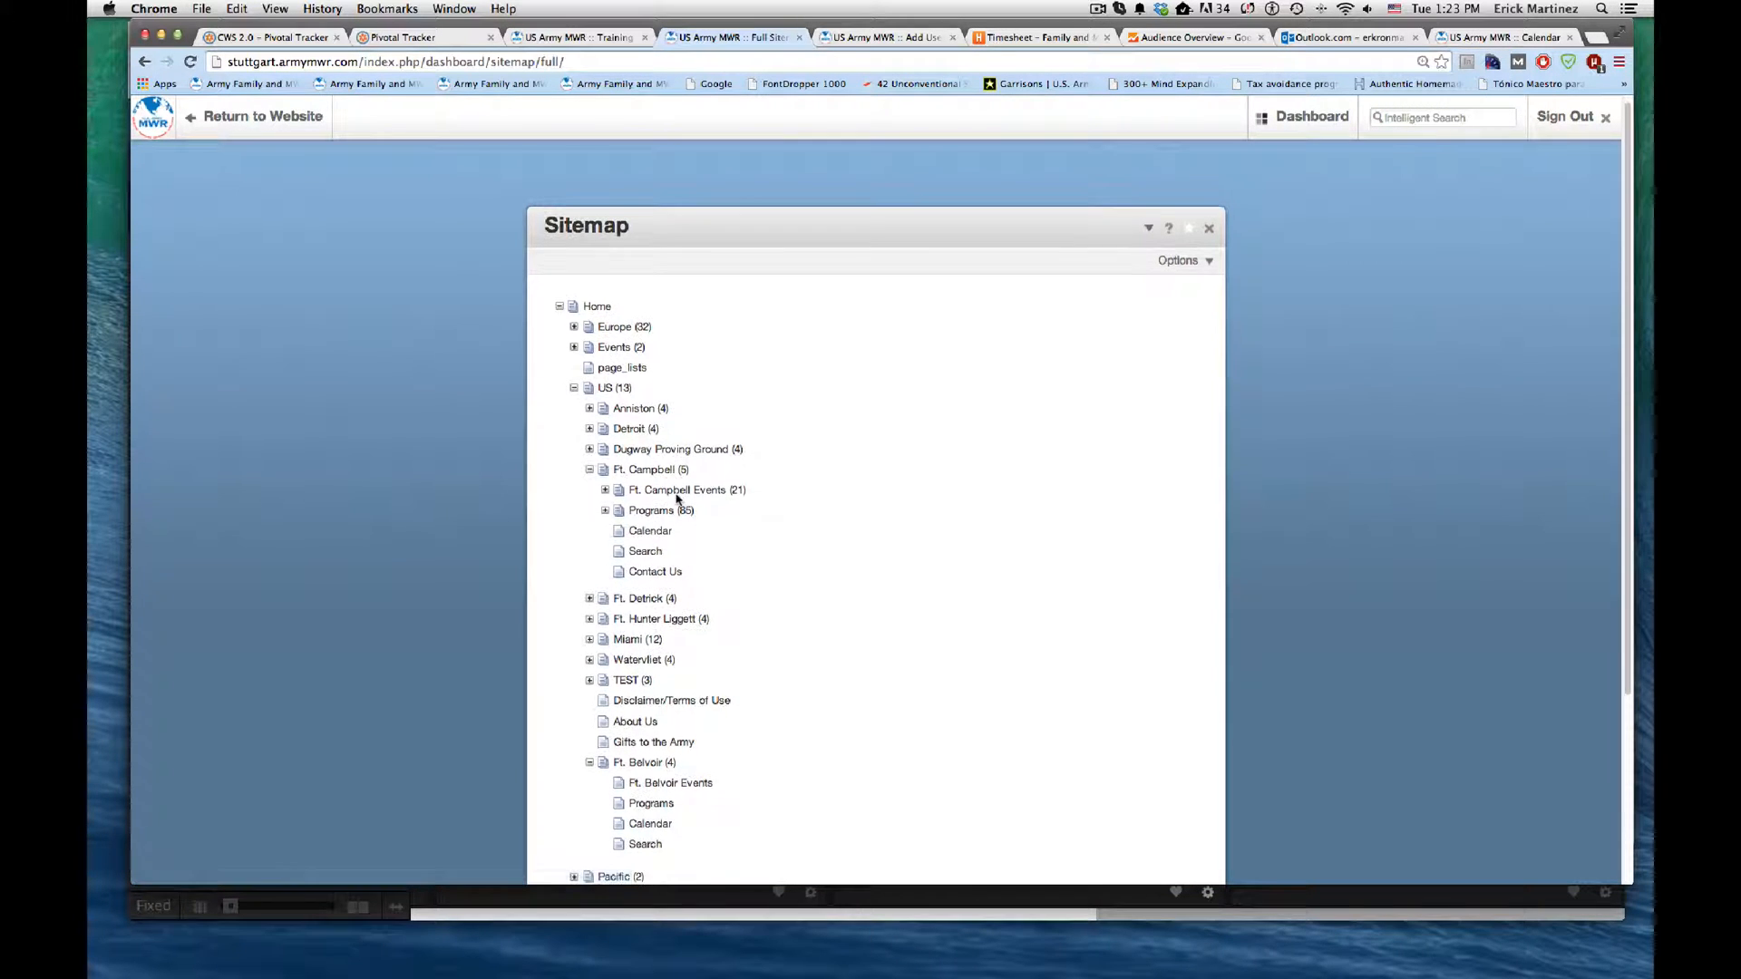
# Step: Copy Ft. Campbell's Contact Us page beneath the Ft. Belvoir page
pyautogui.scroll(-2, 671, 504)
pyautogui.scroll(-2, 624, 619)
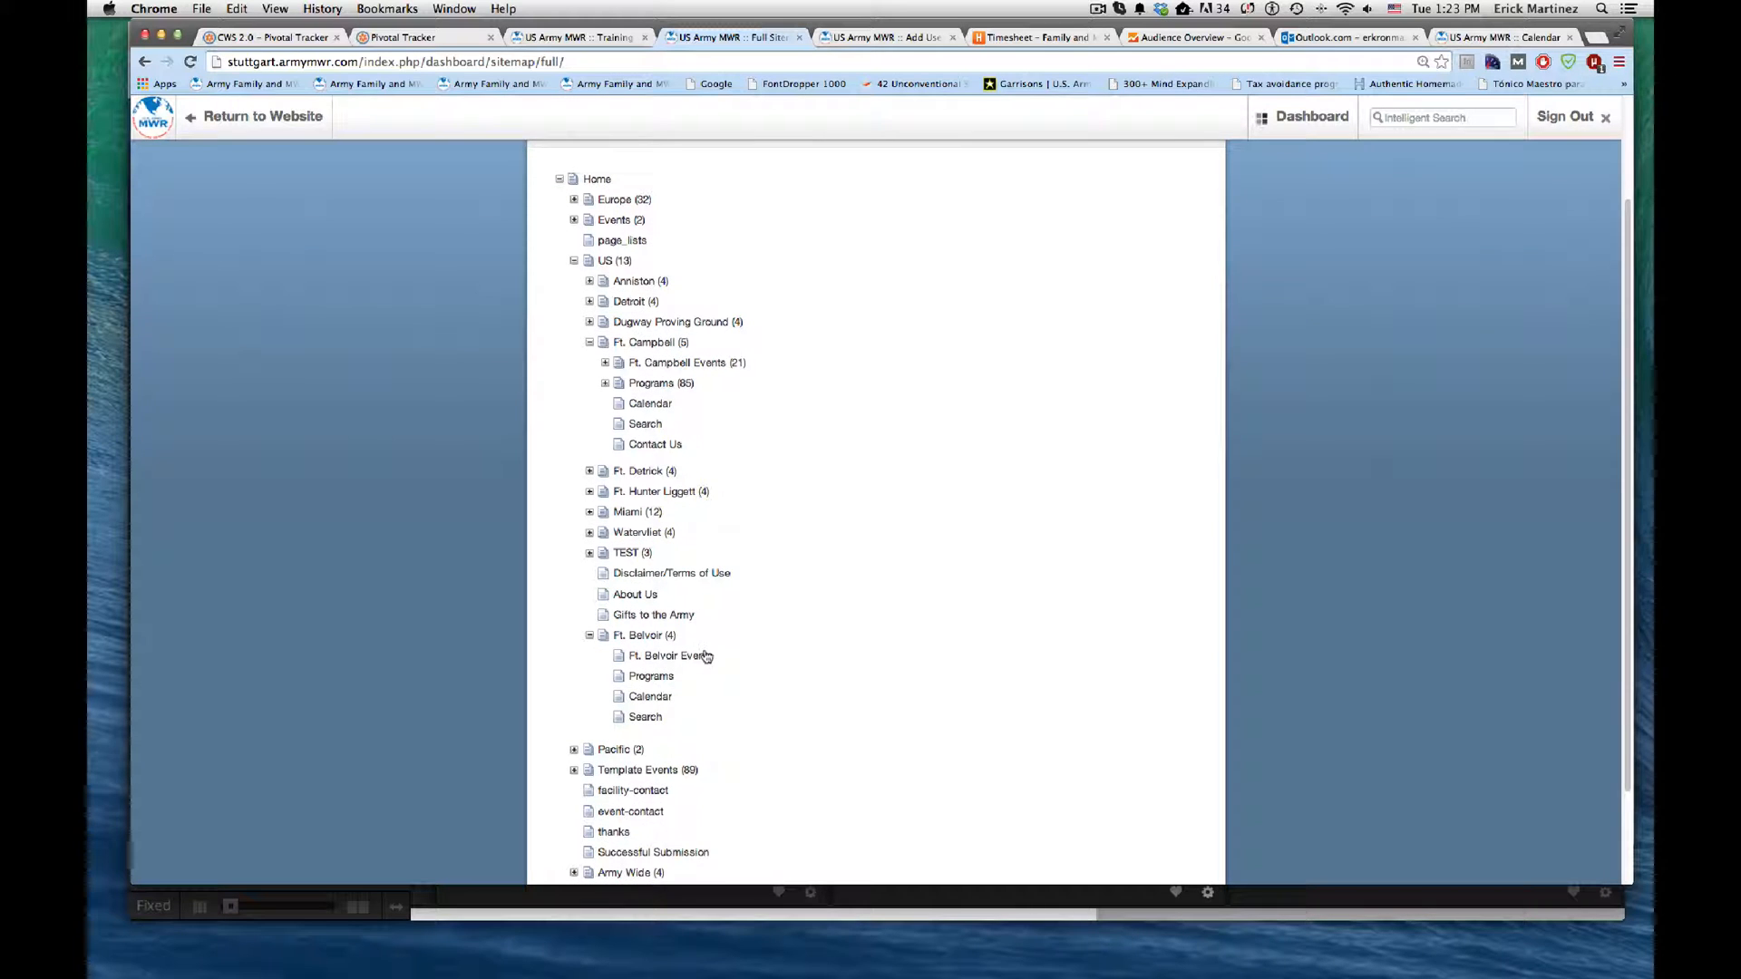
pyautogui.scroll(-1, 706, 660)
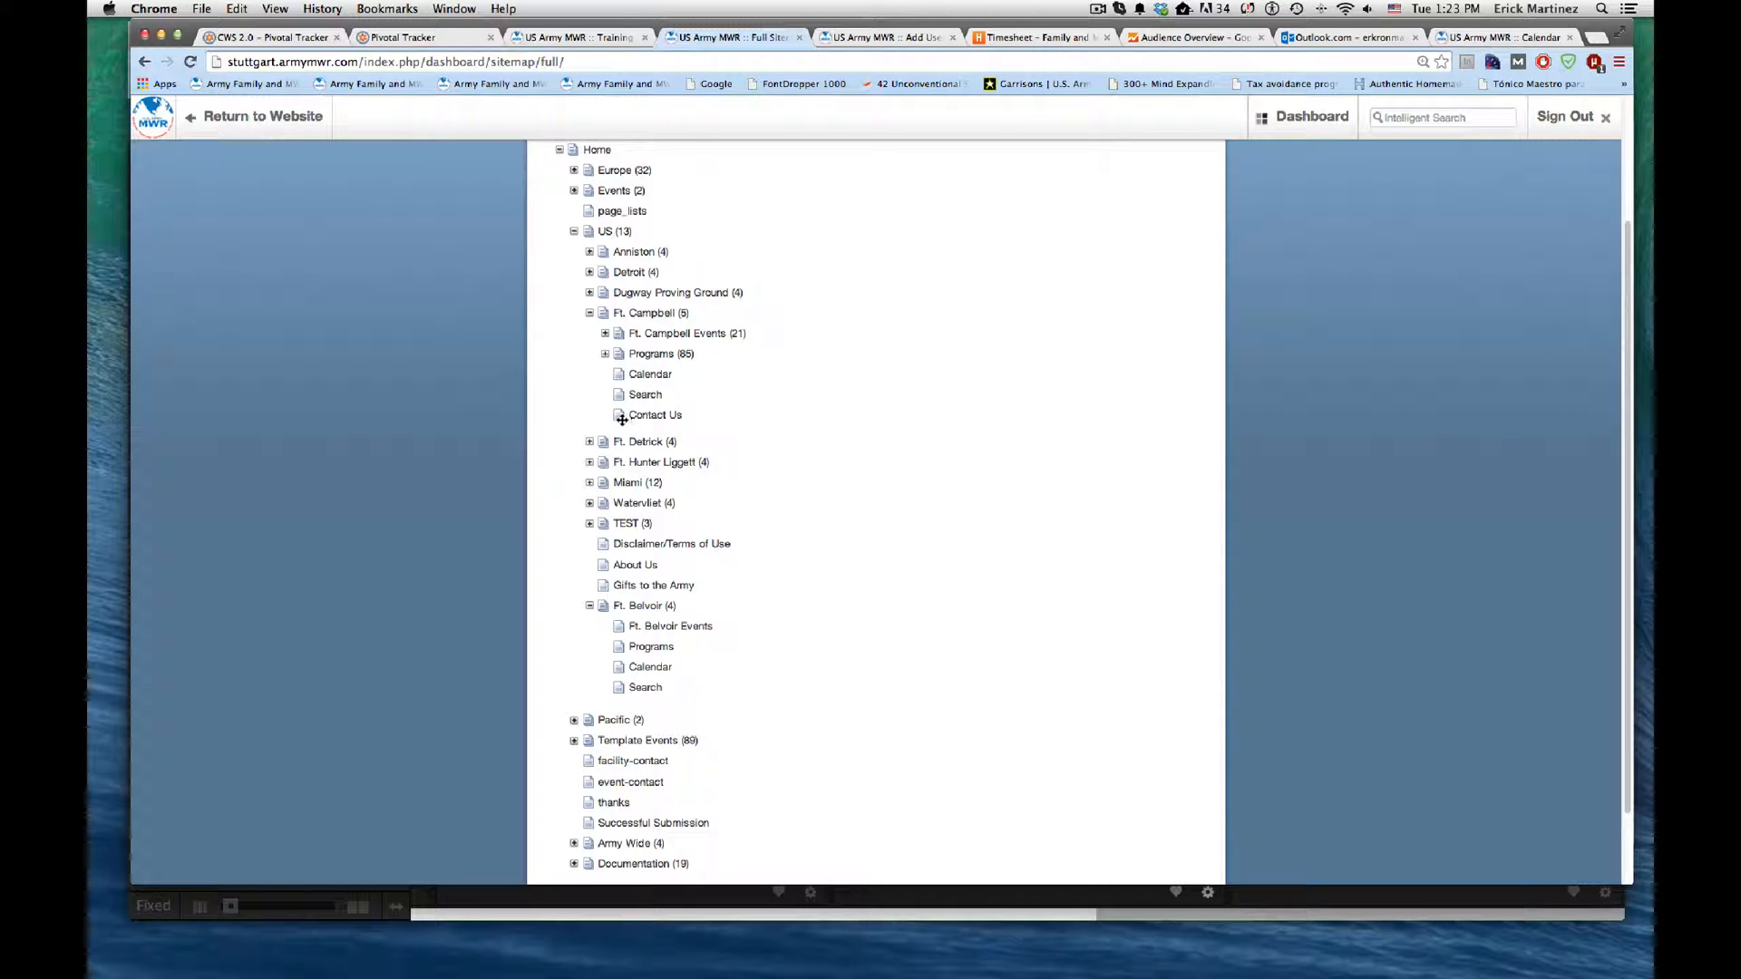
pyautogui.moveTo(625, 415); pyautogui.dragTo(650, 608)
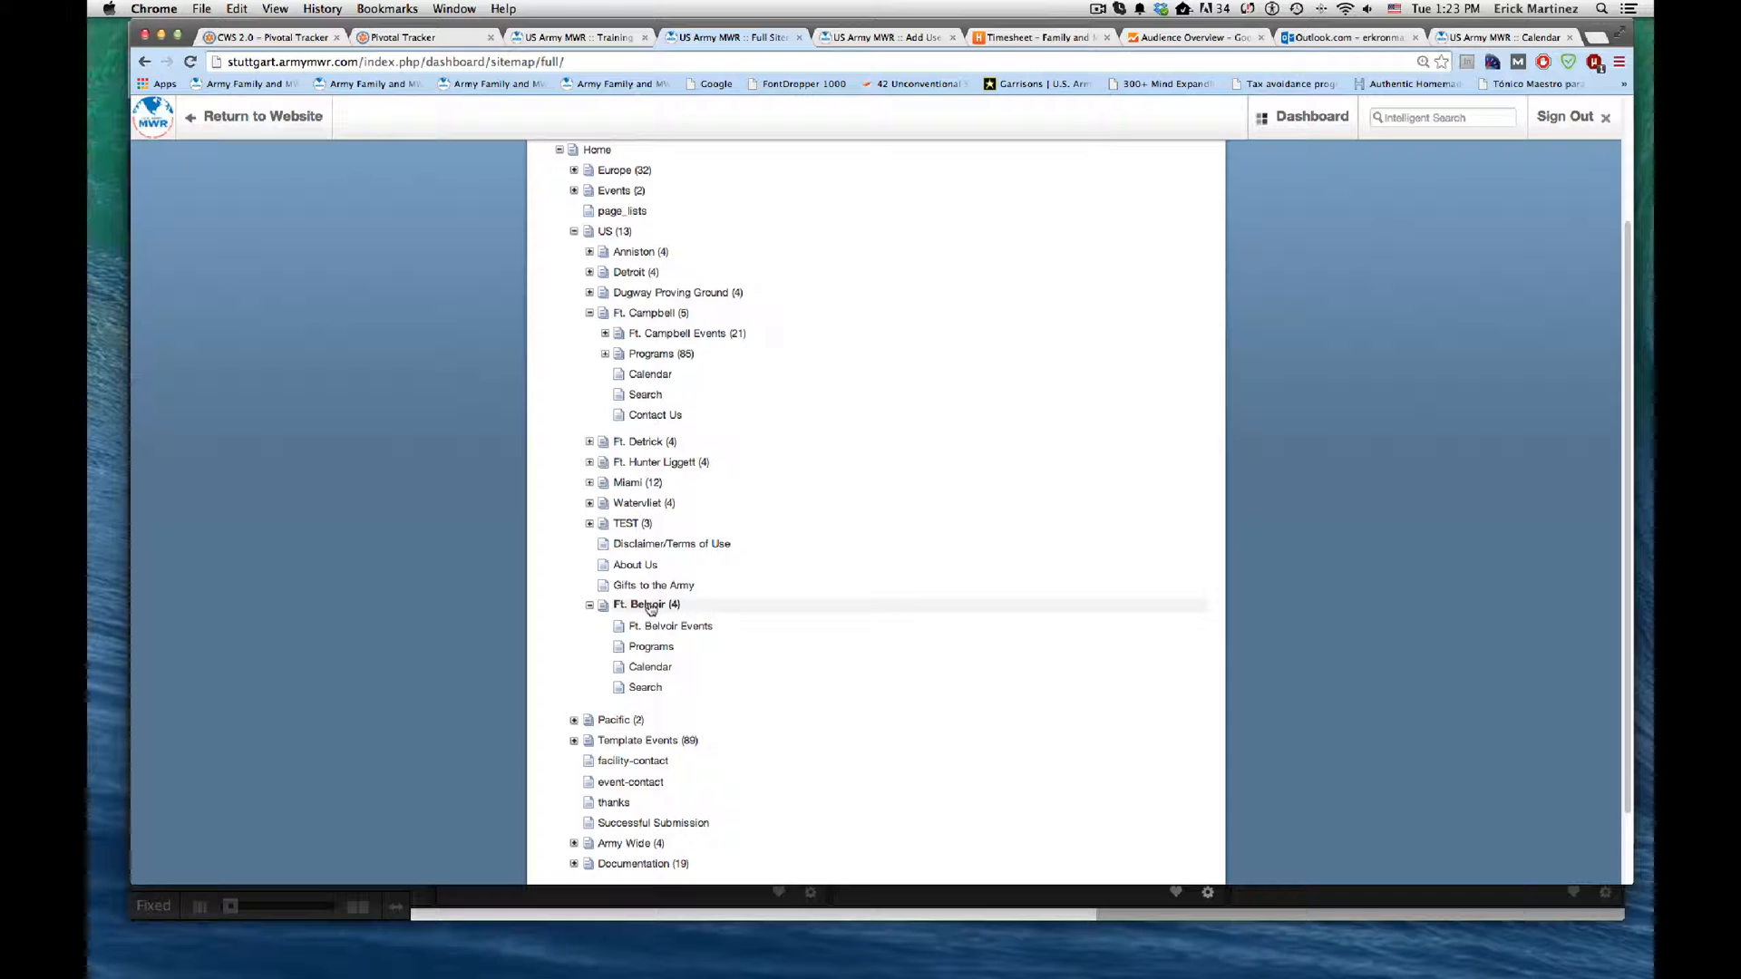
pyautogui.moveTo(651, 607); pyautogui.dragTo(646, 609)
pyautogui.moveTo(646, 608); pyautogui.dragTo(646, 607)
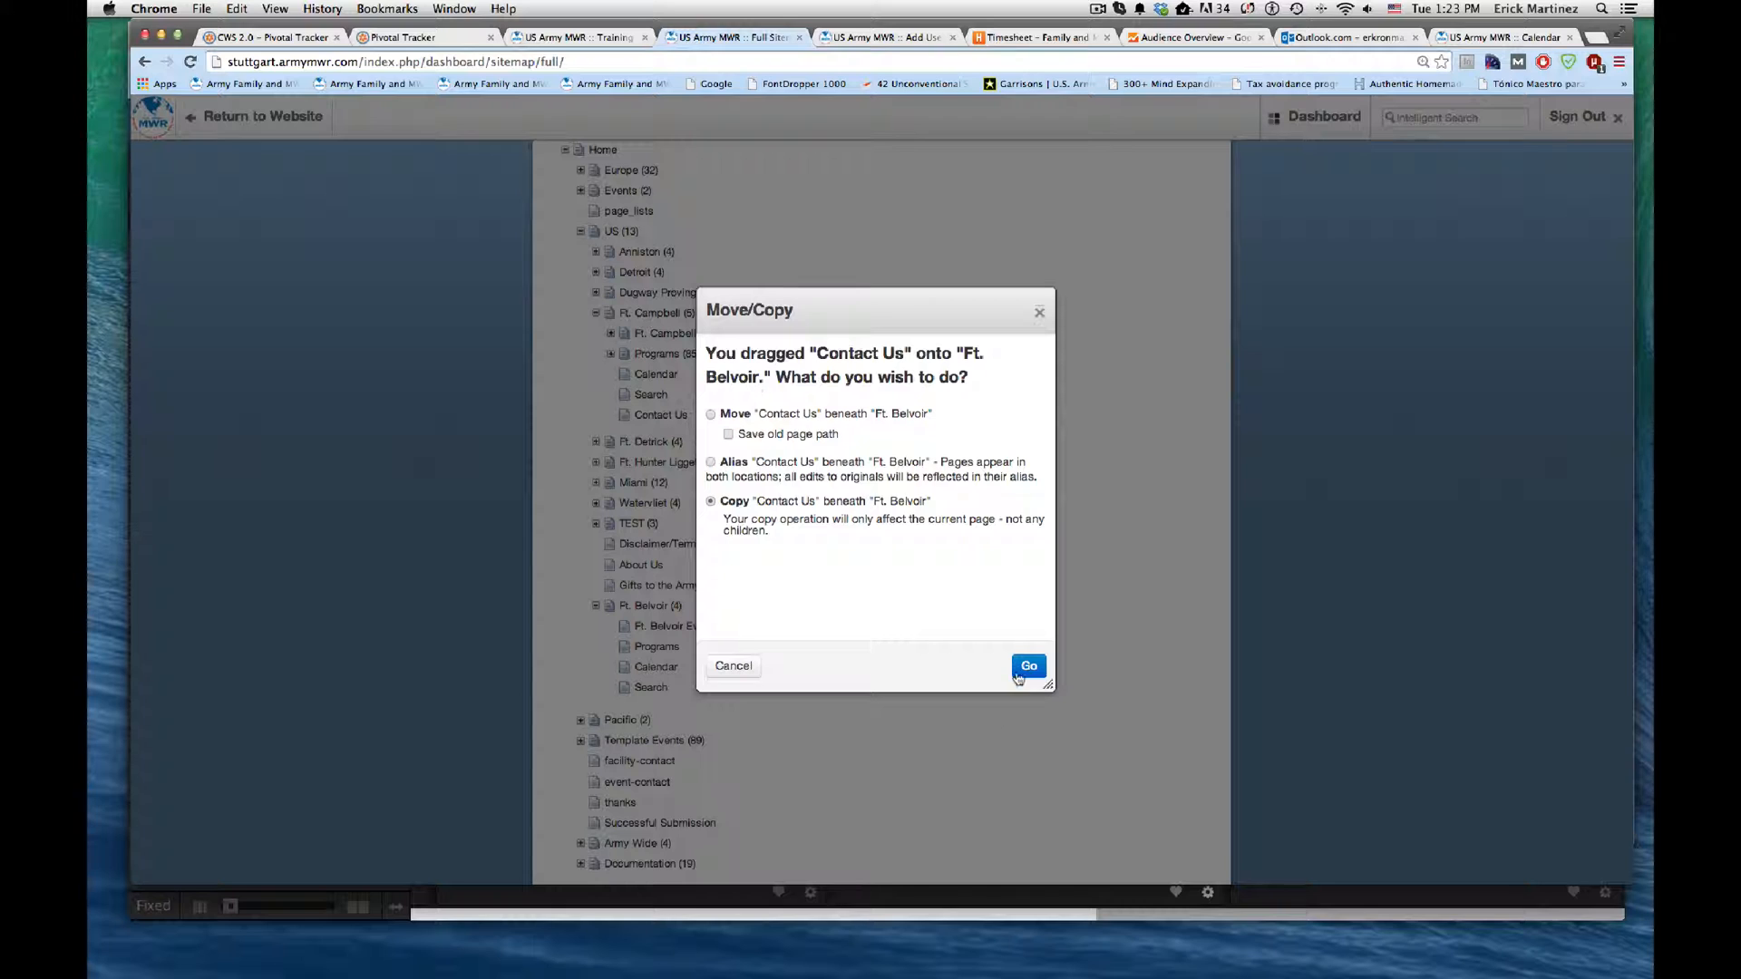
pyautogui.click(1028, 670)
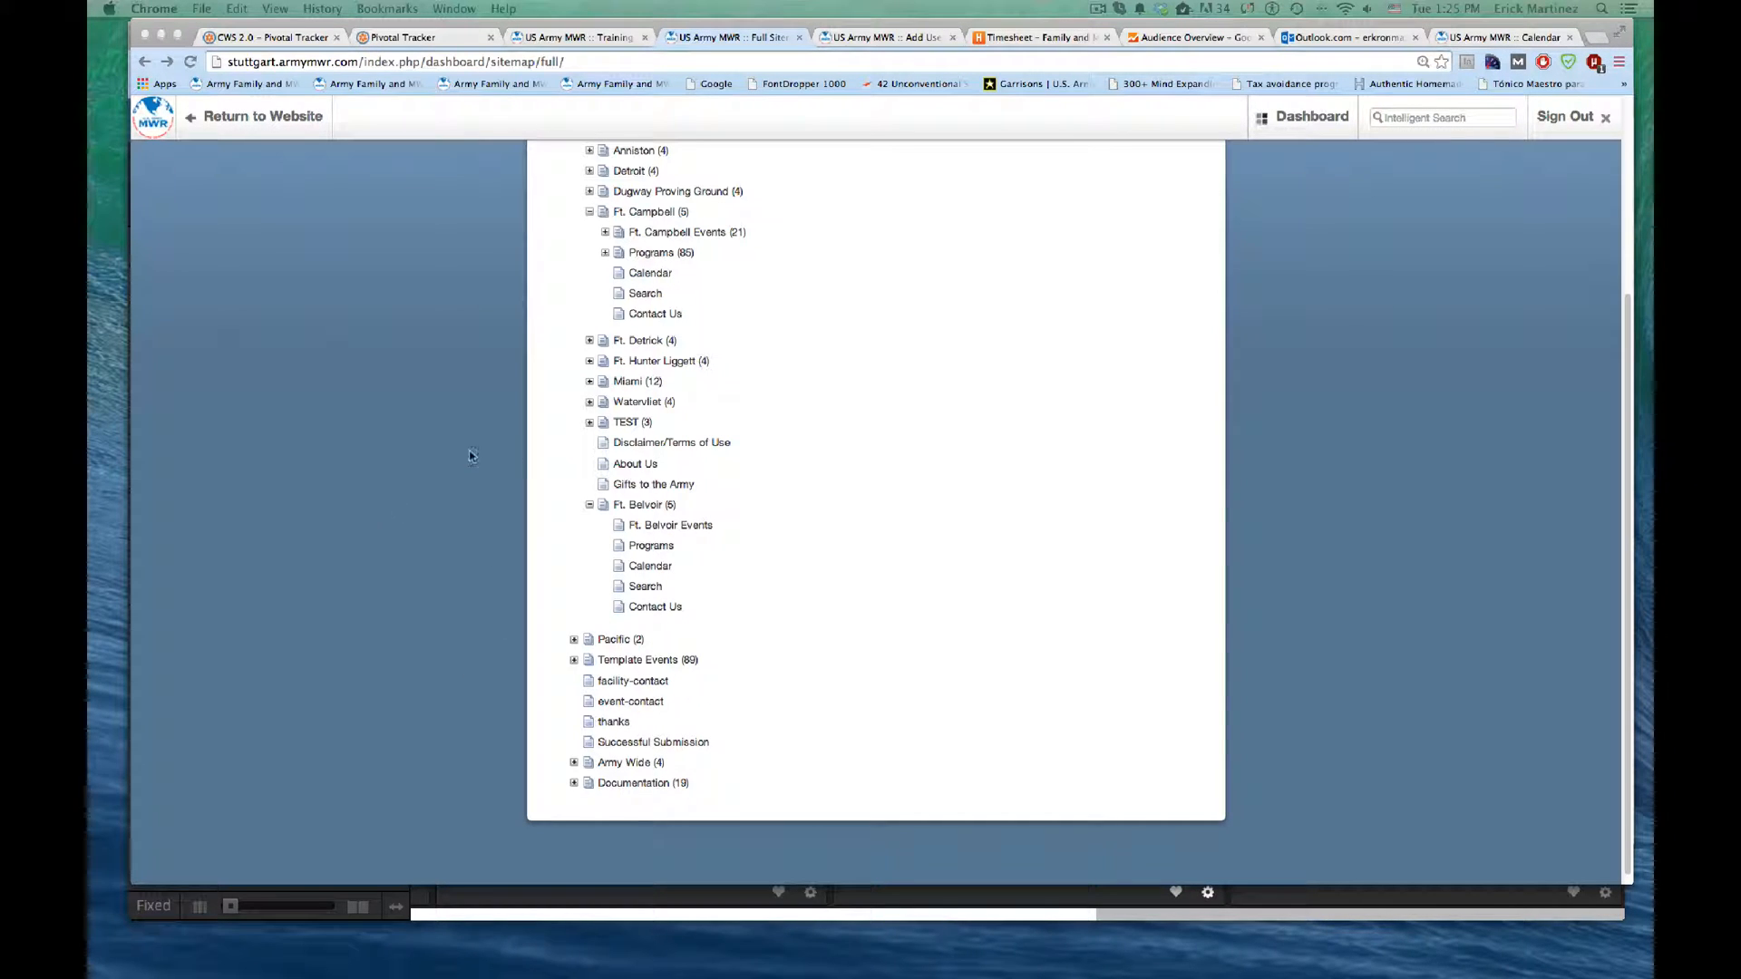
# Step: Visit the Ft. Belvoir Events page from the sitemap and put the Ft. Belvoir Calendar page into edit mode
pyautogui.click(715, 524)
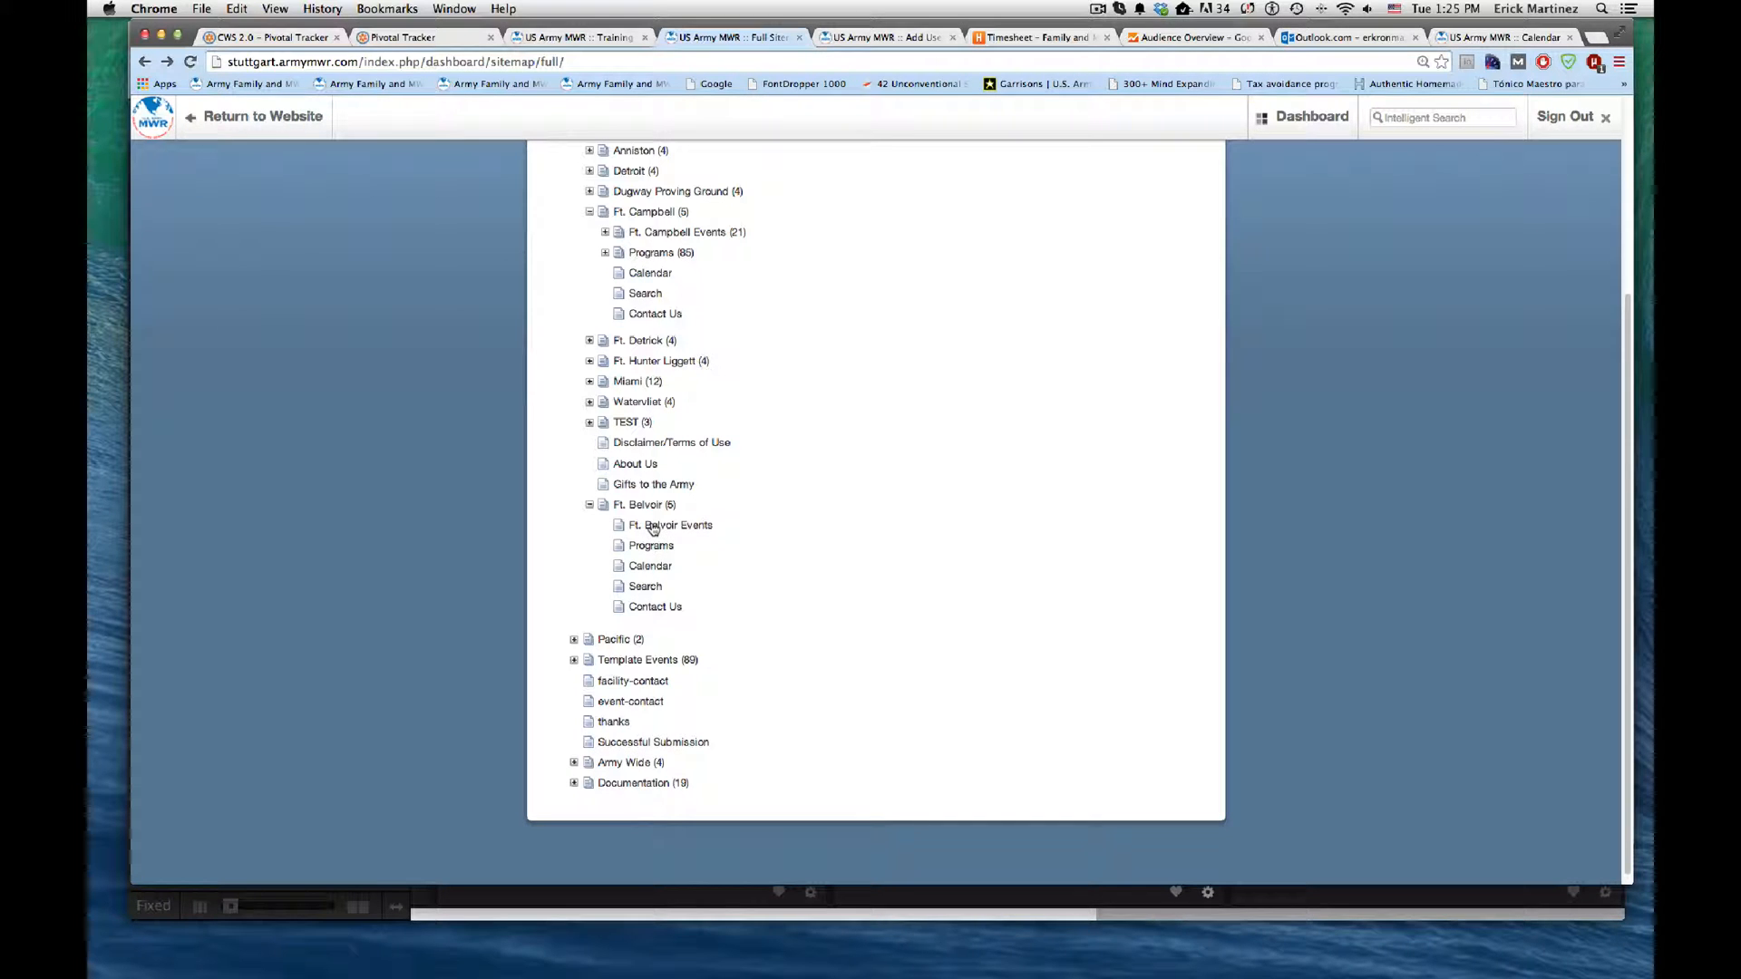
pyautogui.click(653, 528)
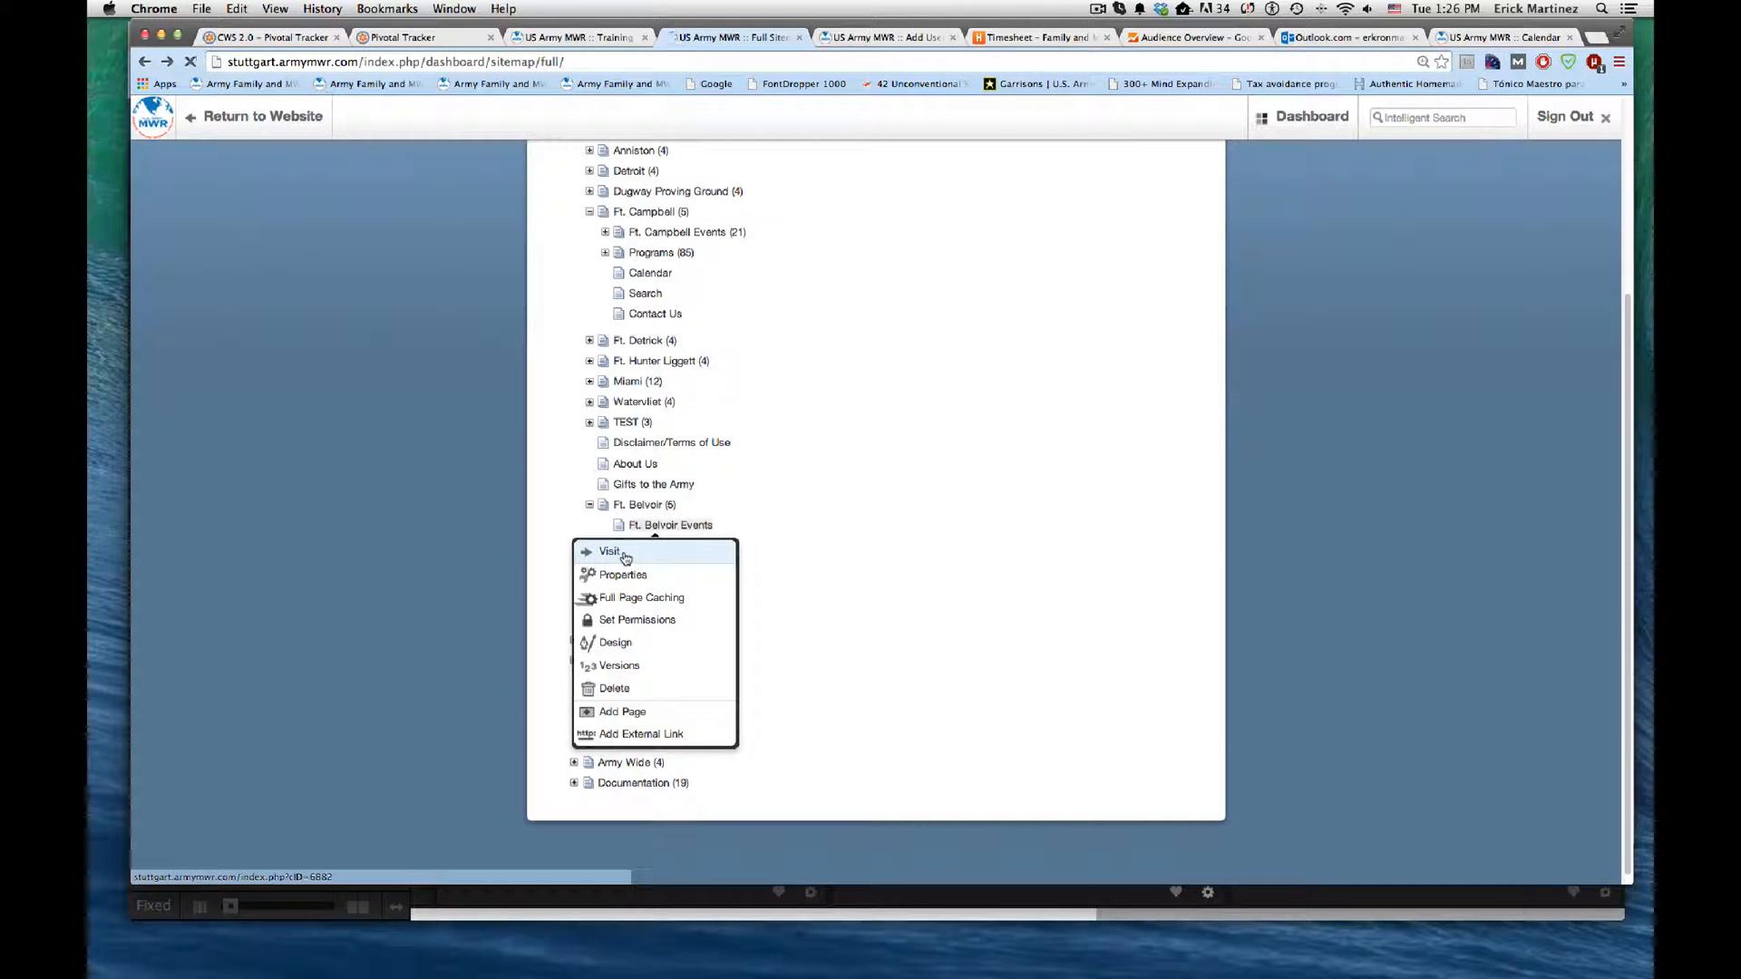
pyautogui.click(624, 555)
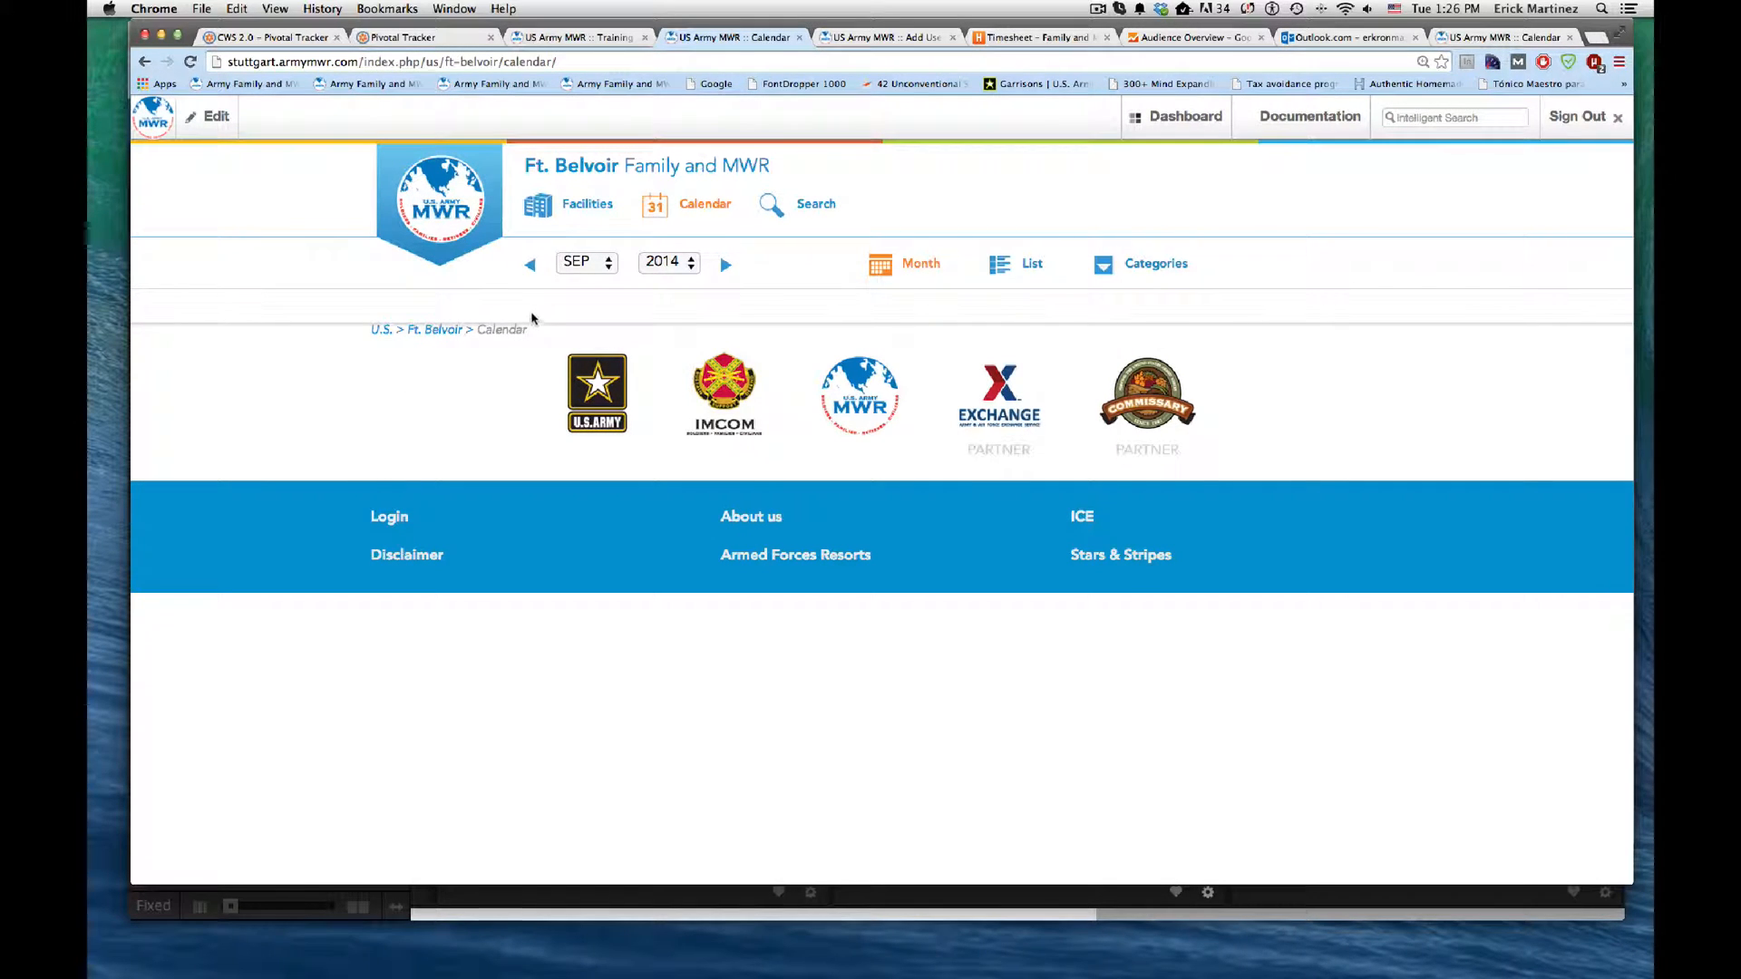
pyautogui.click(222, 114)
pyautogui.click(212, 171)
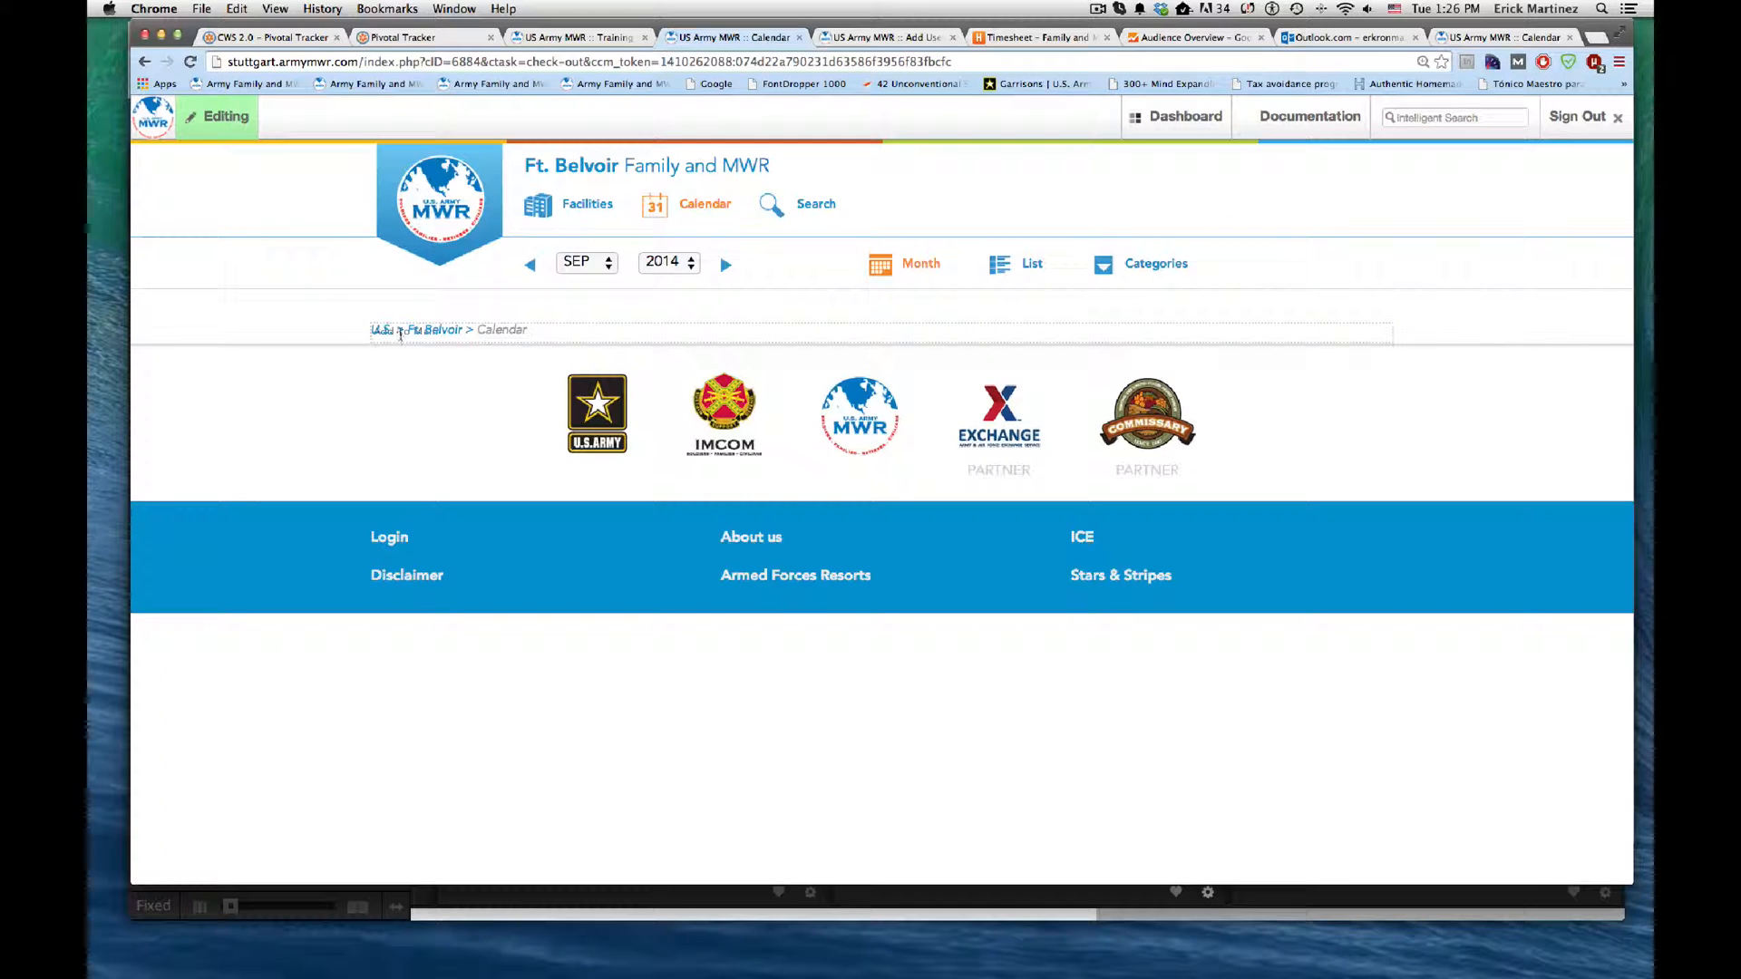
# Step: Choose an Event List block to add to the Main area of the Ft. Belvoir Calendar page
pyautogui.click(563, 337)
pyautogui.click(538, 406)
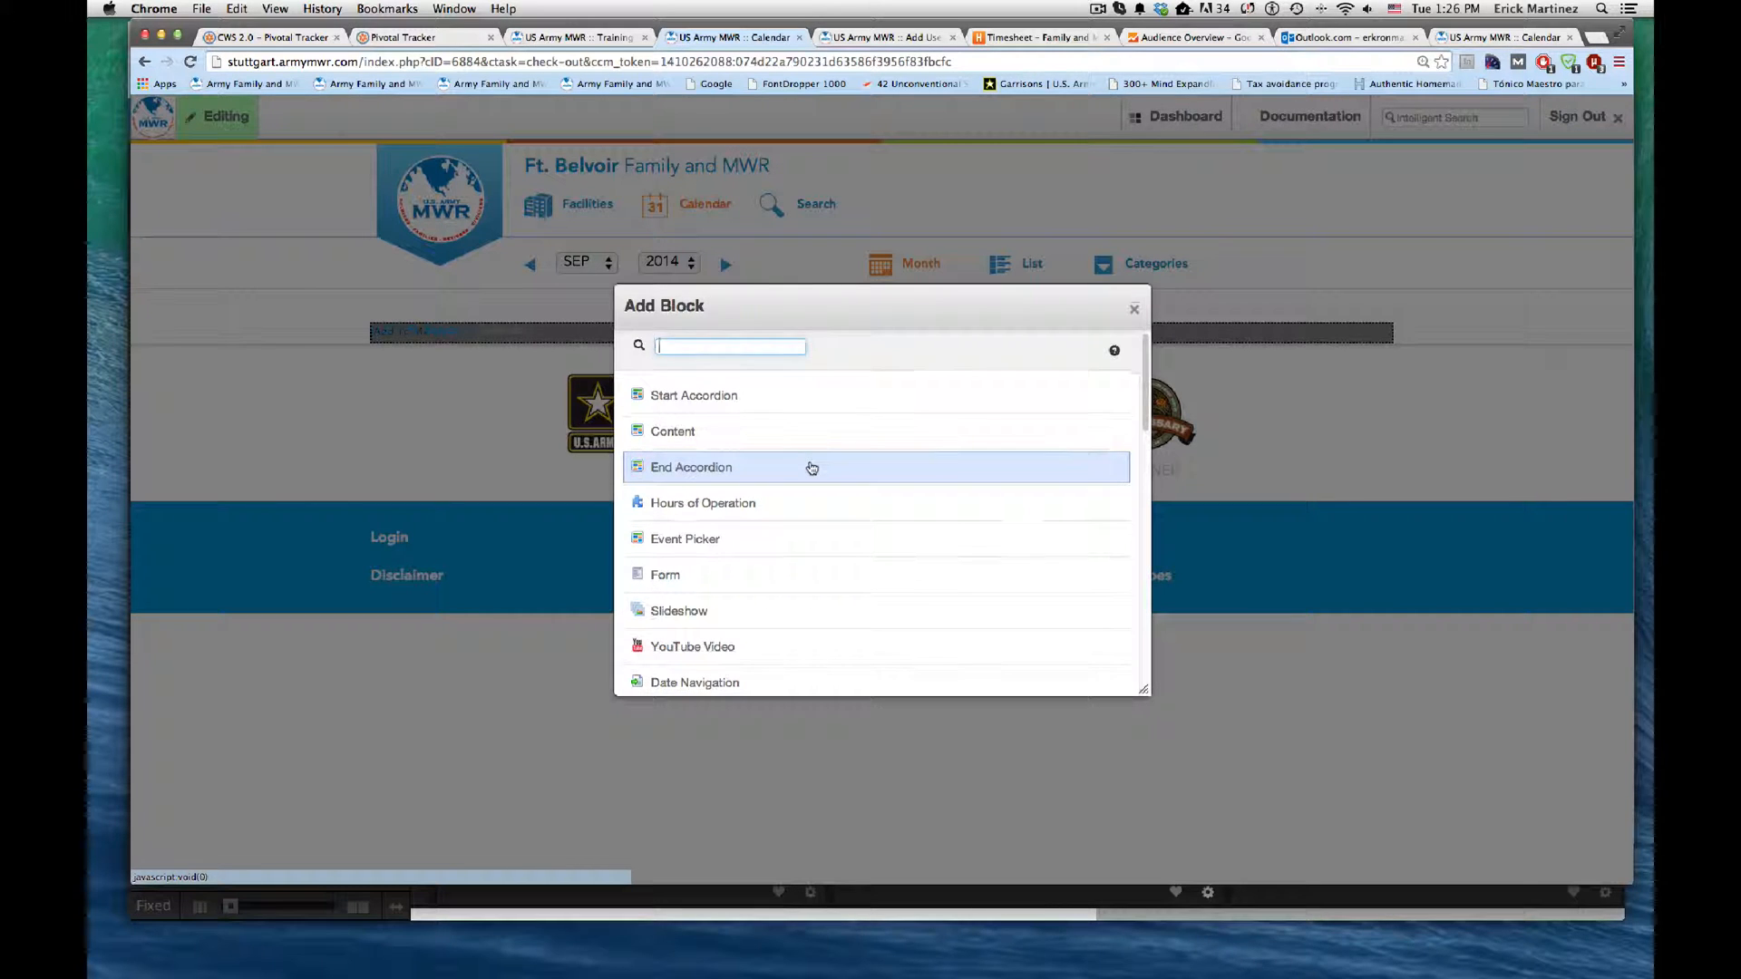
pyautogui.scroll(-1, 810, 468)
pyautogui.scroll(-5, 808, 469)
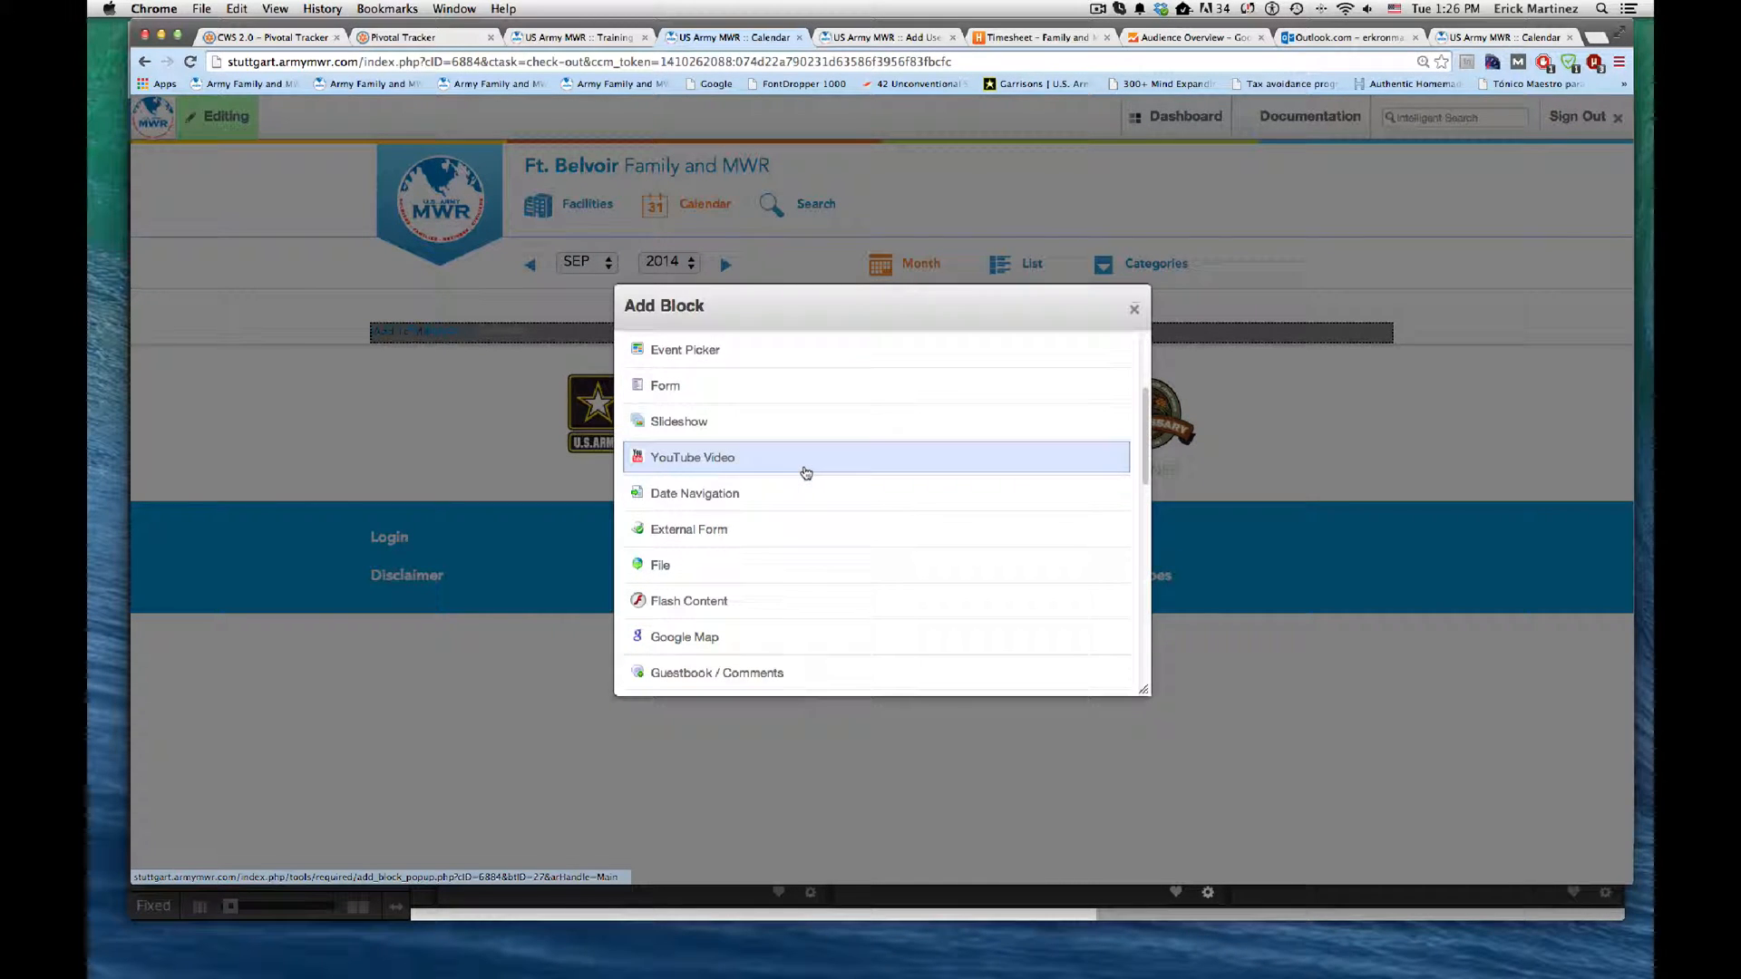
pyautogui.scroll(-4, 785, 487)
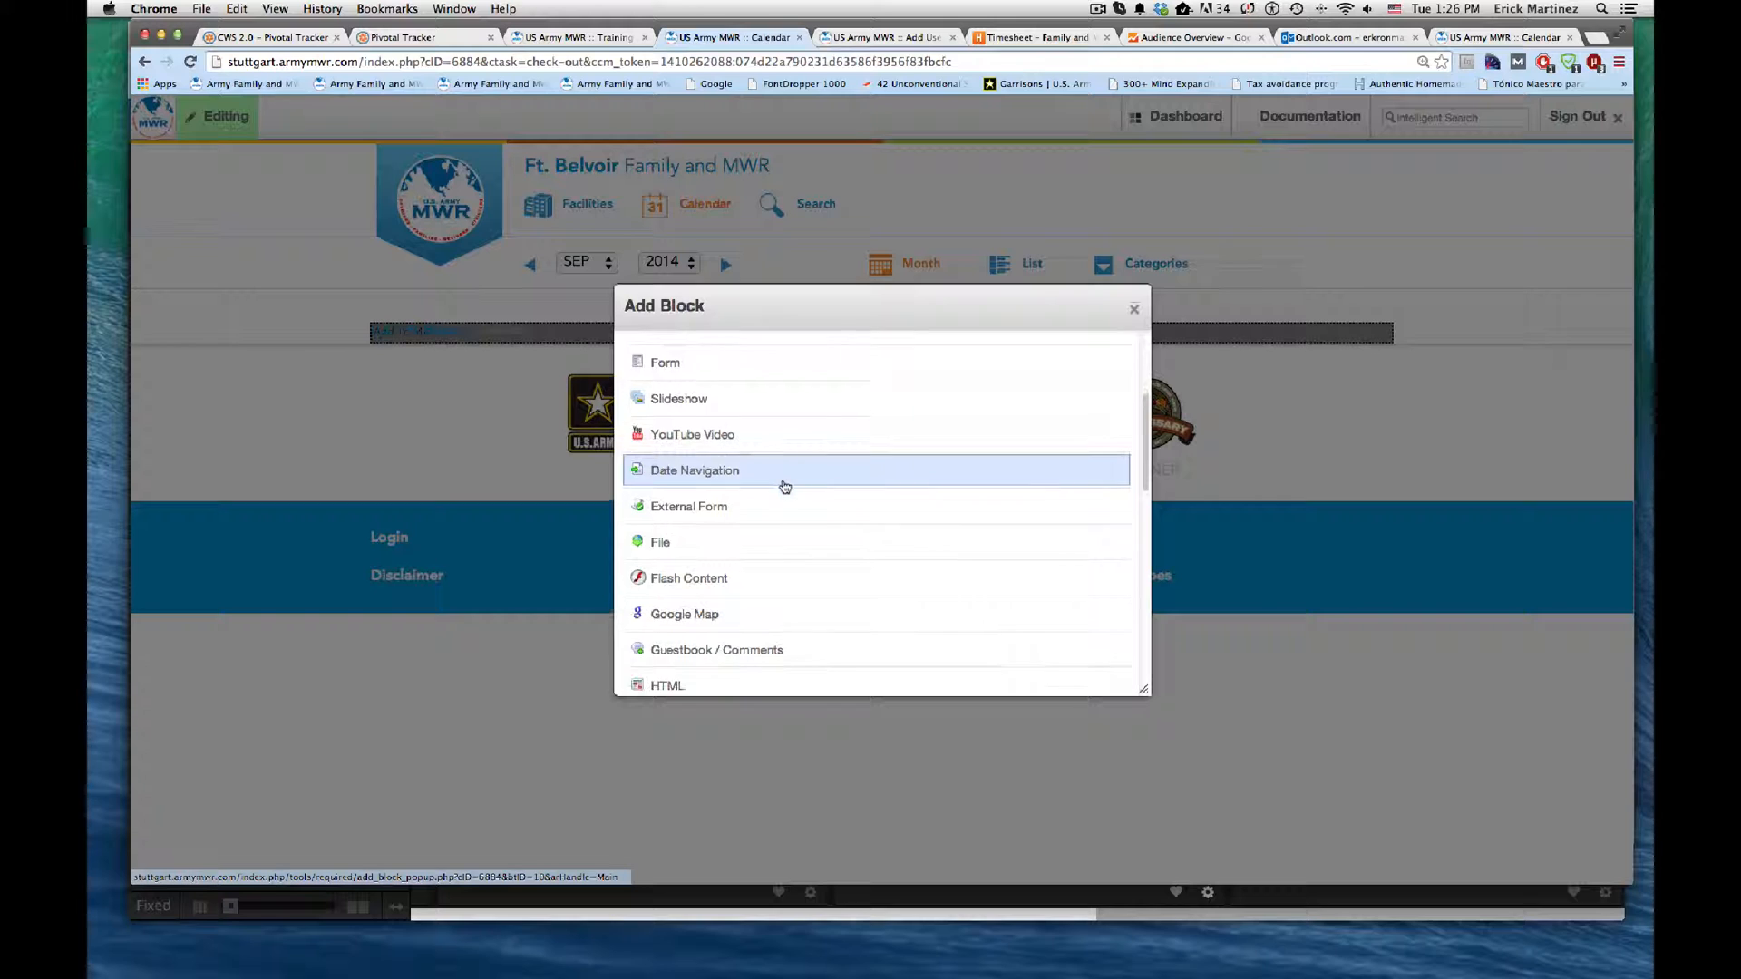
pyautogui.scroll(-3, 785, 487)
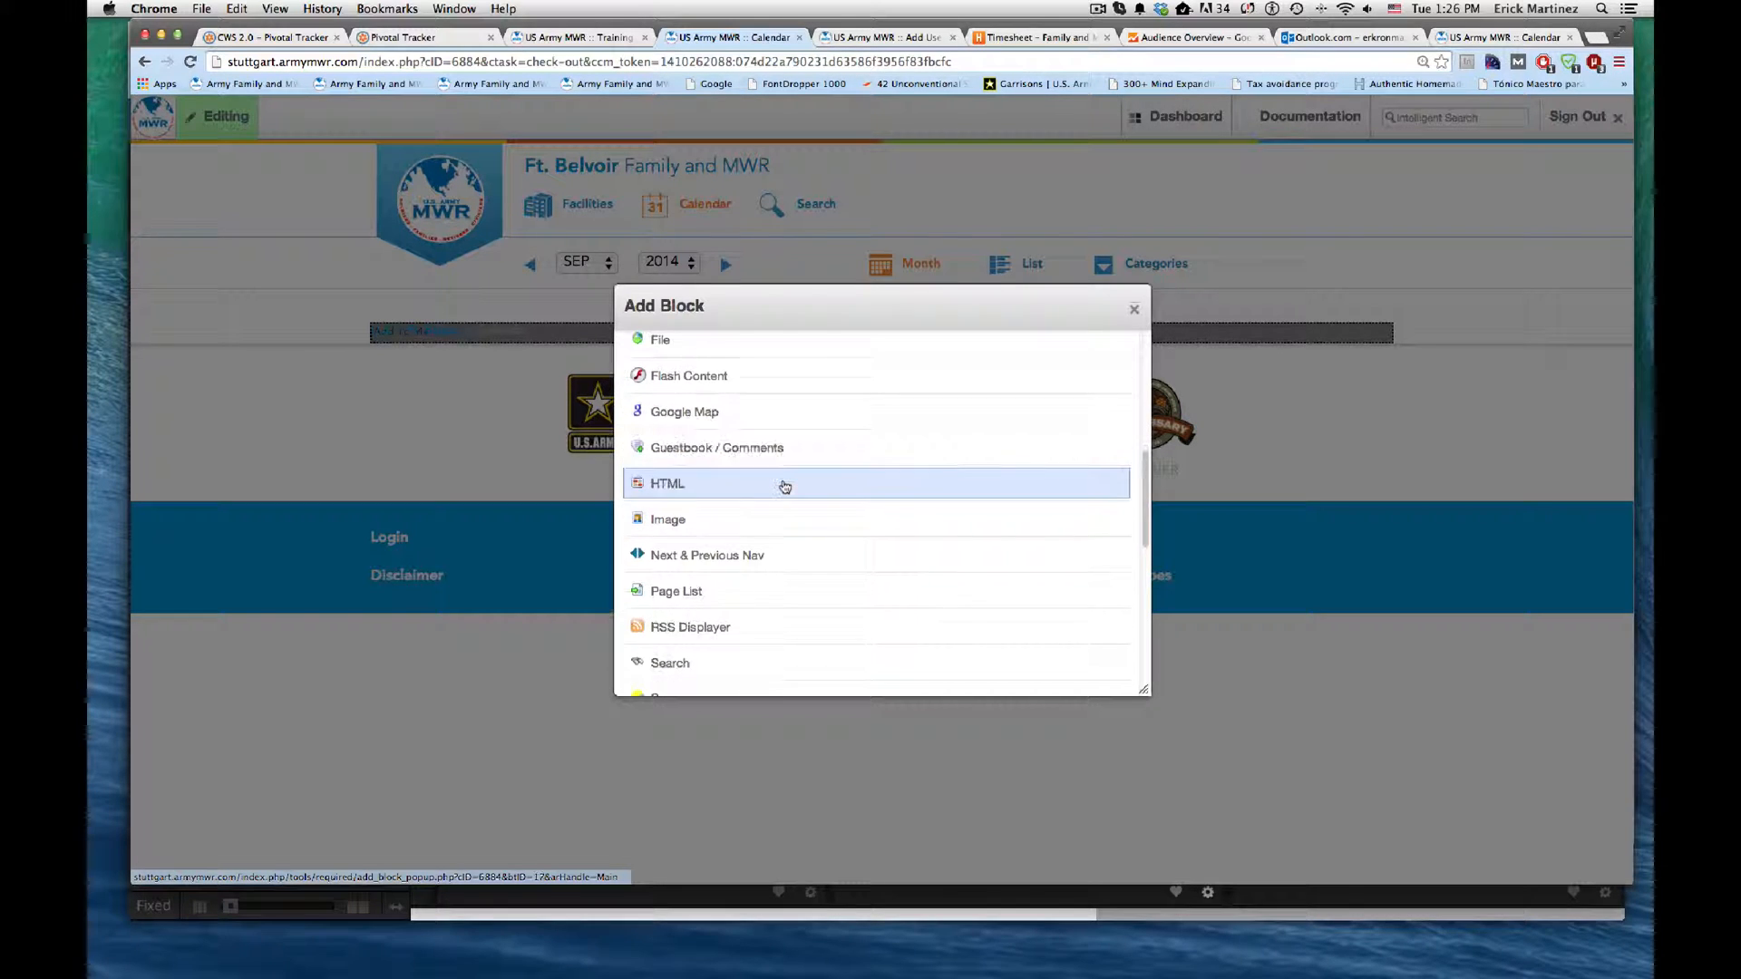
pyautogui.scroll(-6, 785, 487)
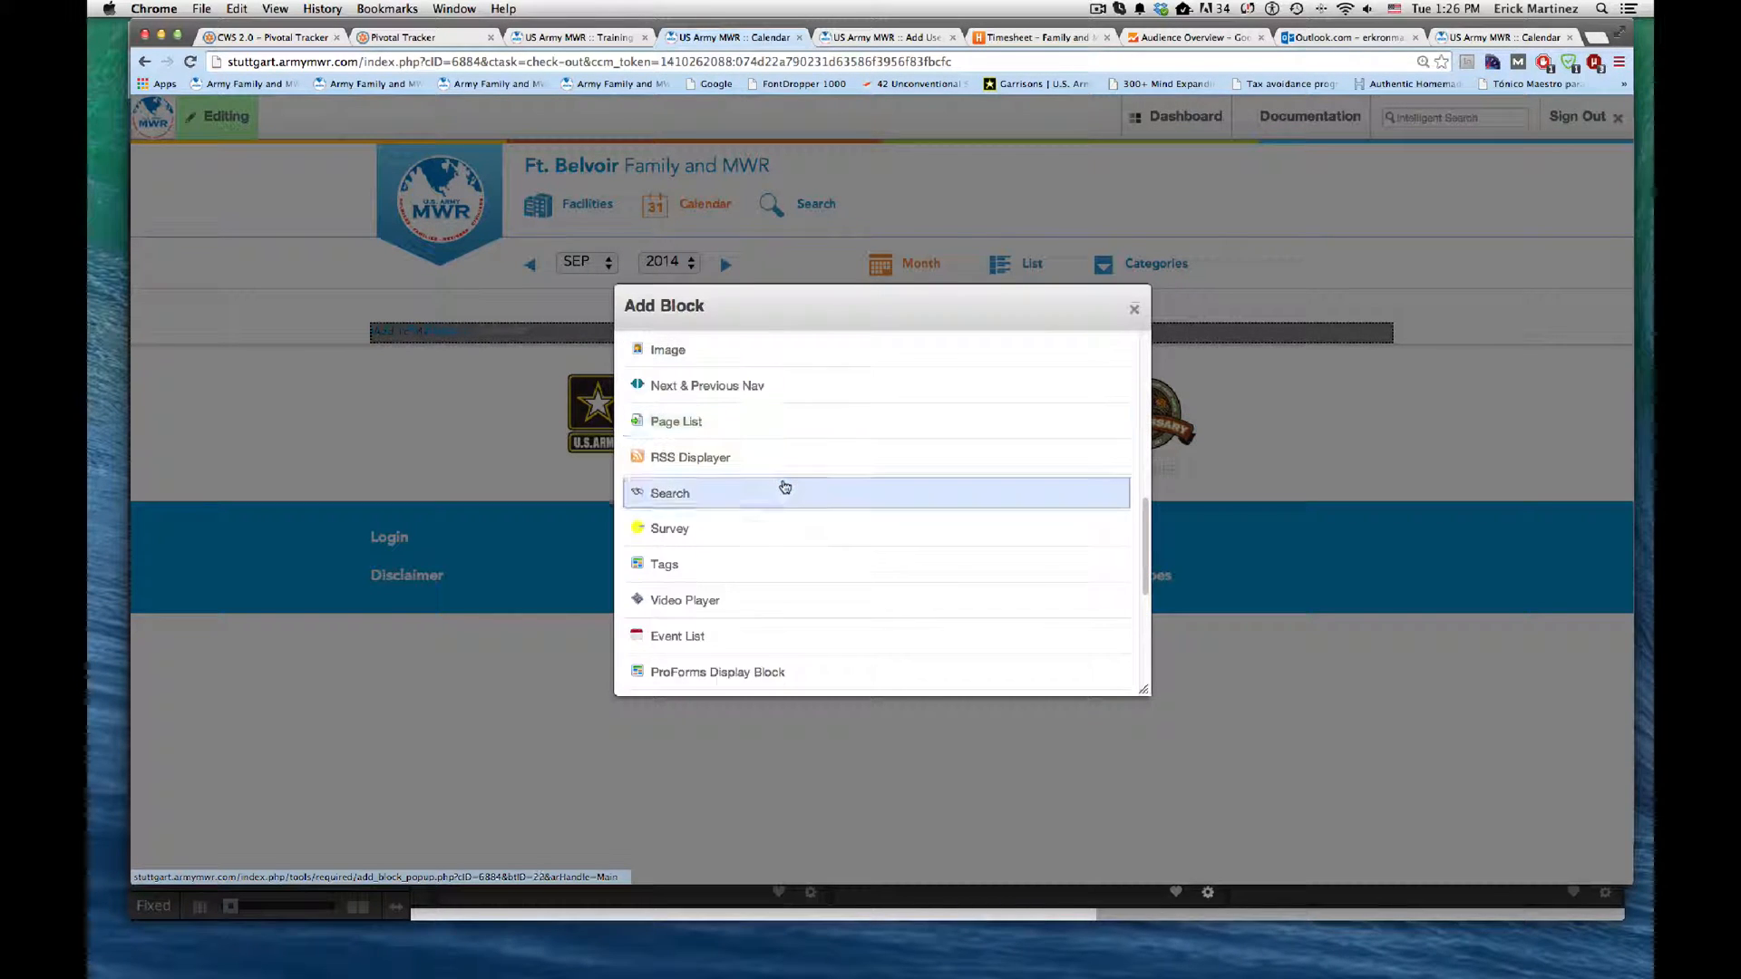
pyautogui.scroll(-1, 785, 487)
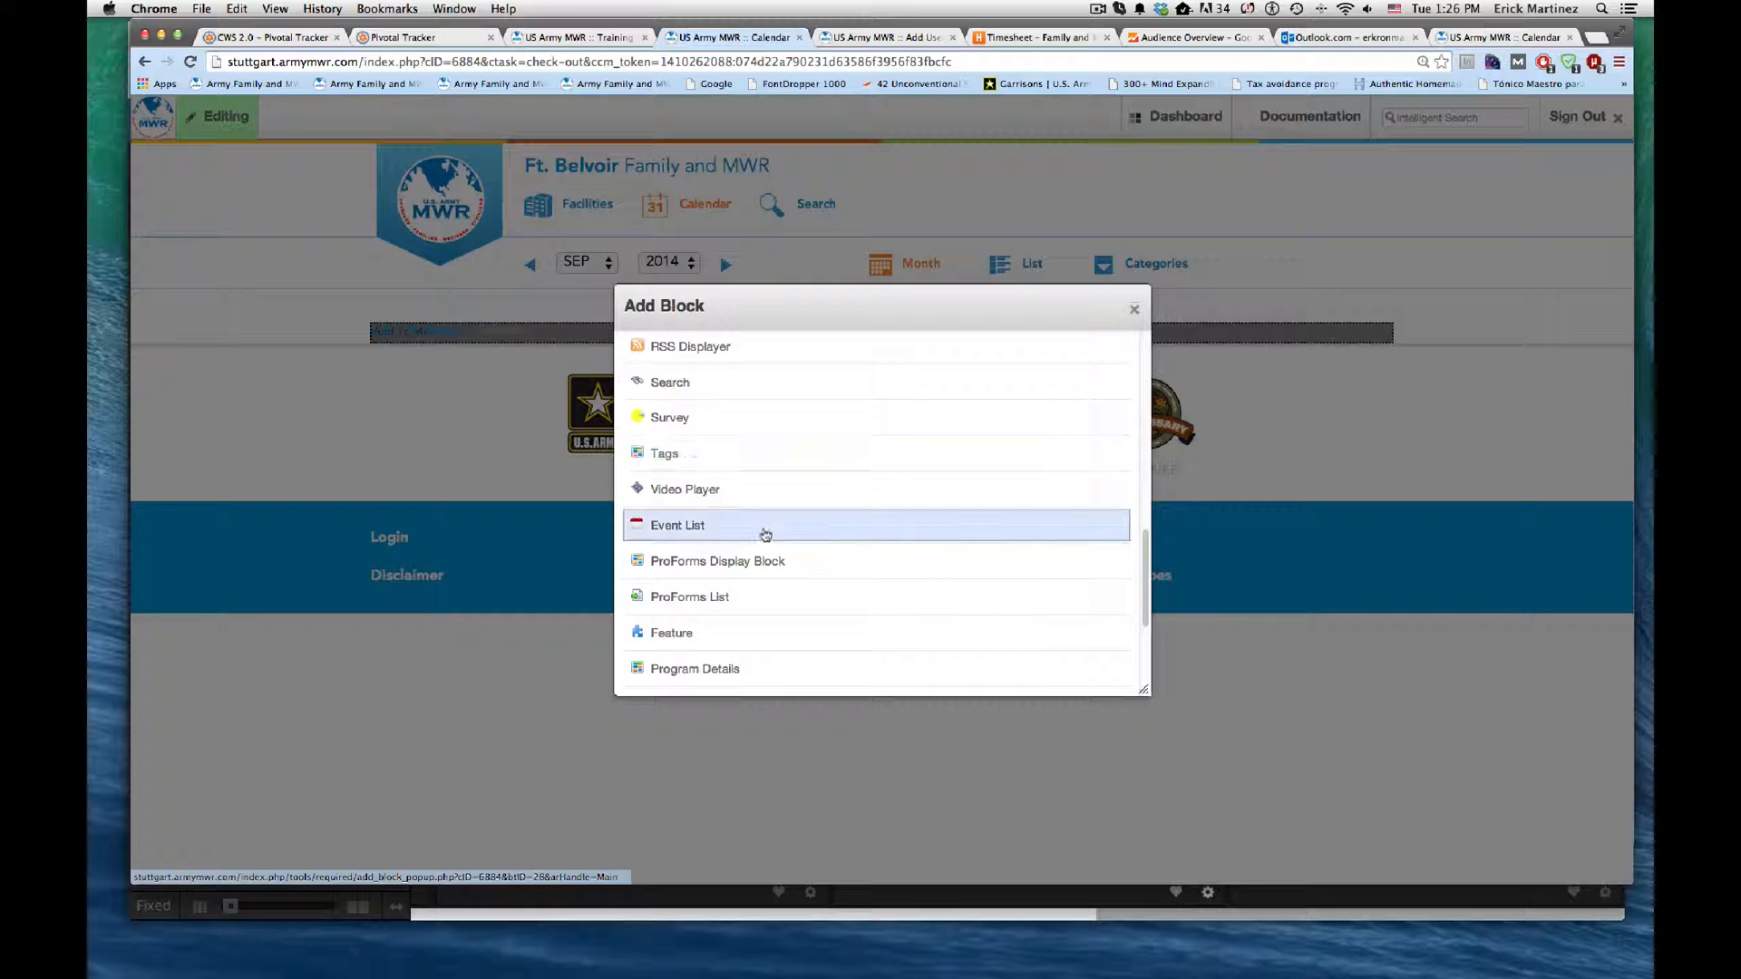
pyautogui.click(689, 530)
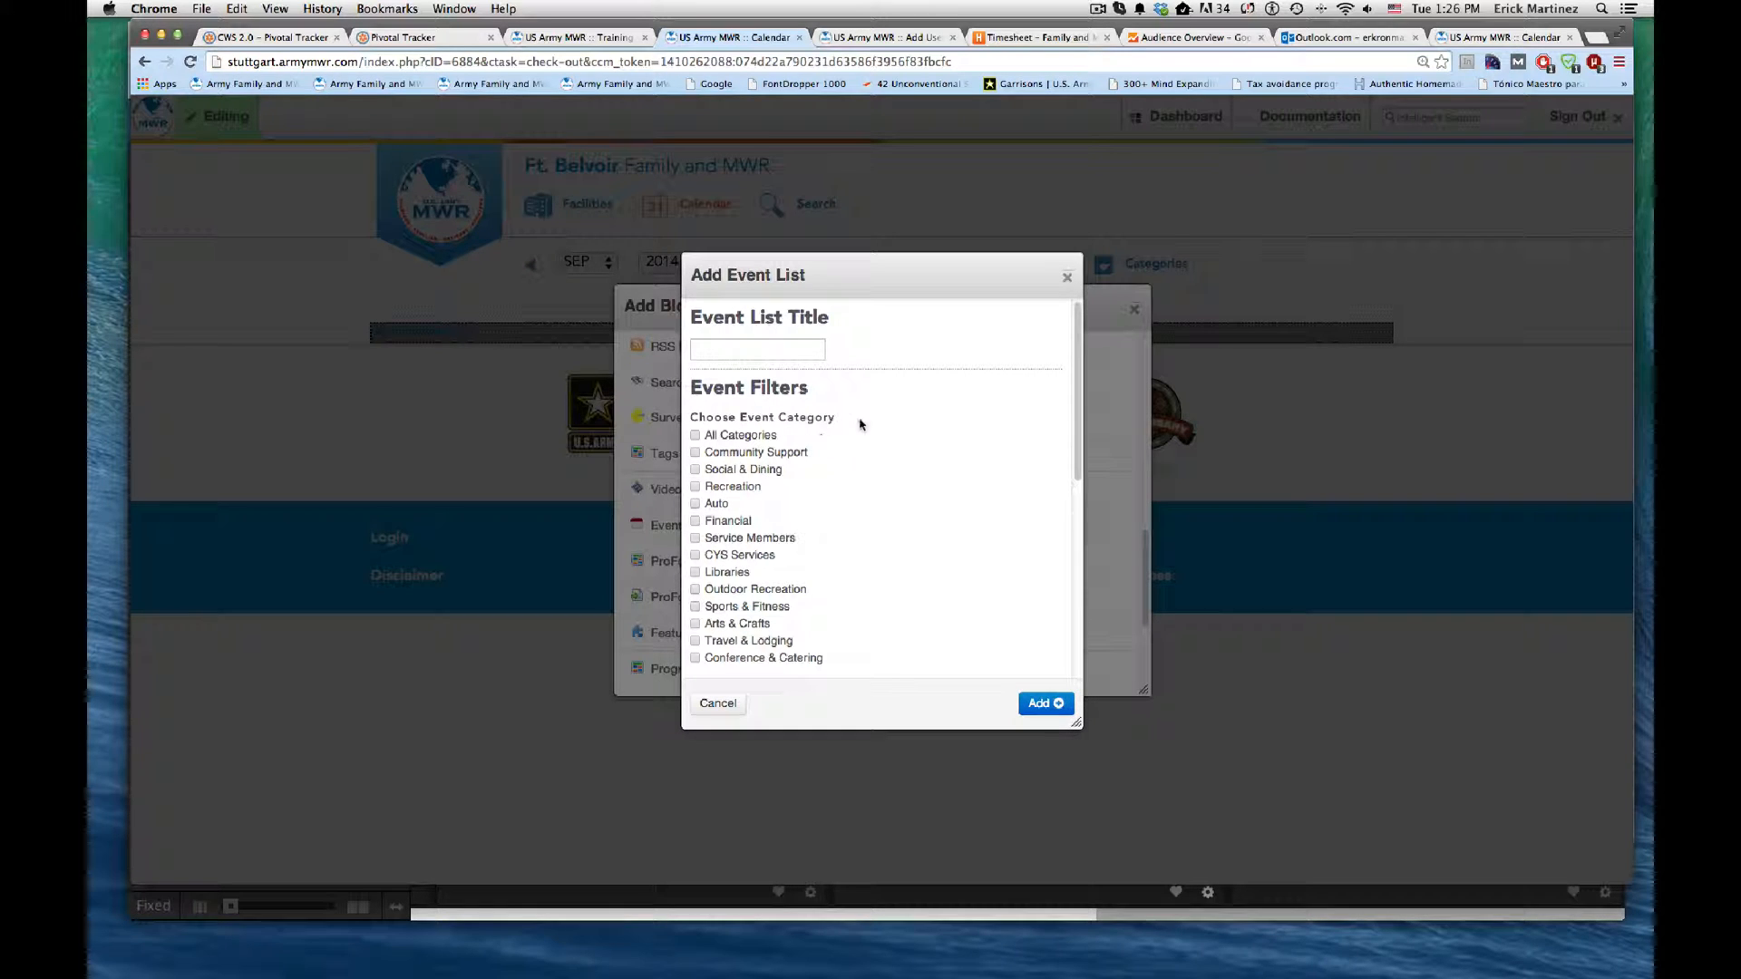
# Step: Include All Categories in the event list and title it "Calendar"
pyautogui.click(696, 436)
pyautogui.click(802, 349)
pyautogui.write('Ca')
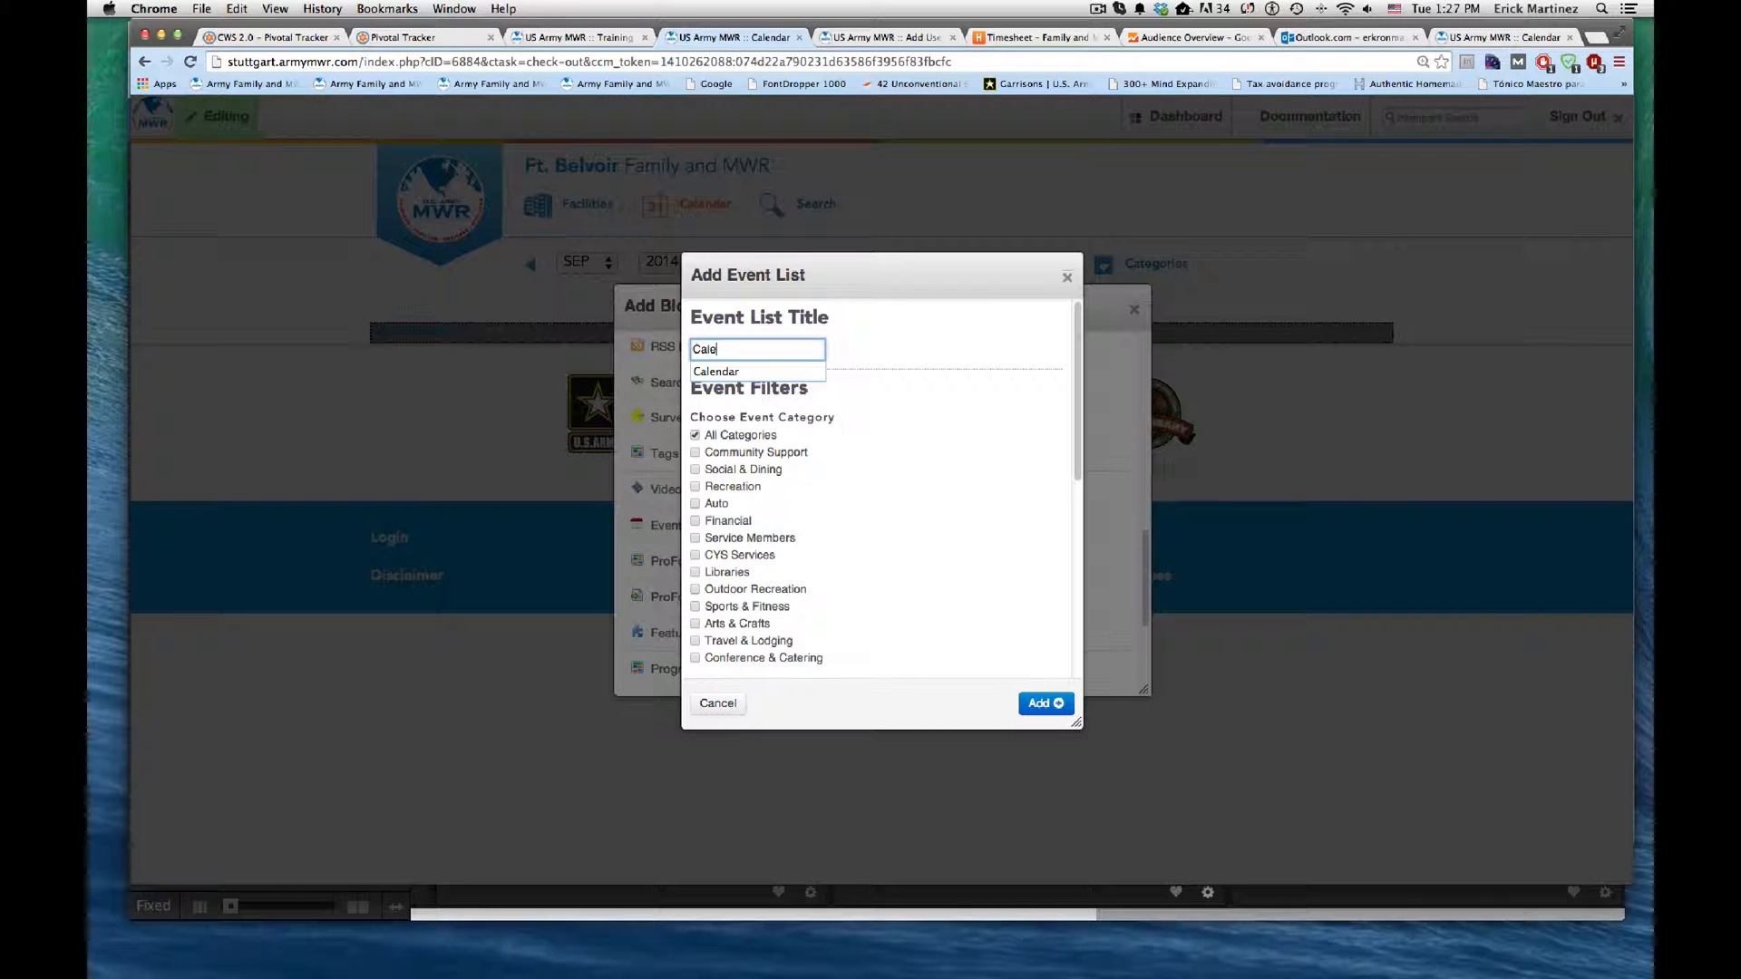
pyautogui.write('le')
pyautogui.press('Down')
pyautogui.press('Return')
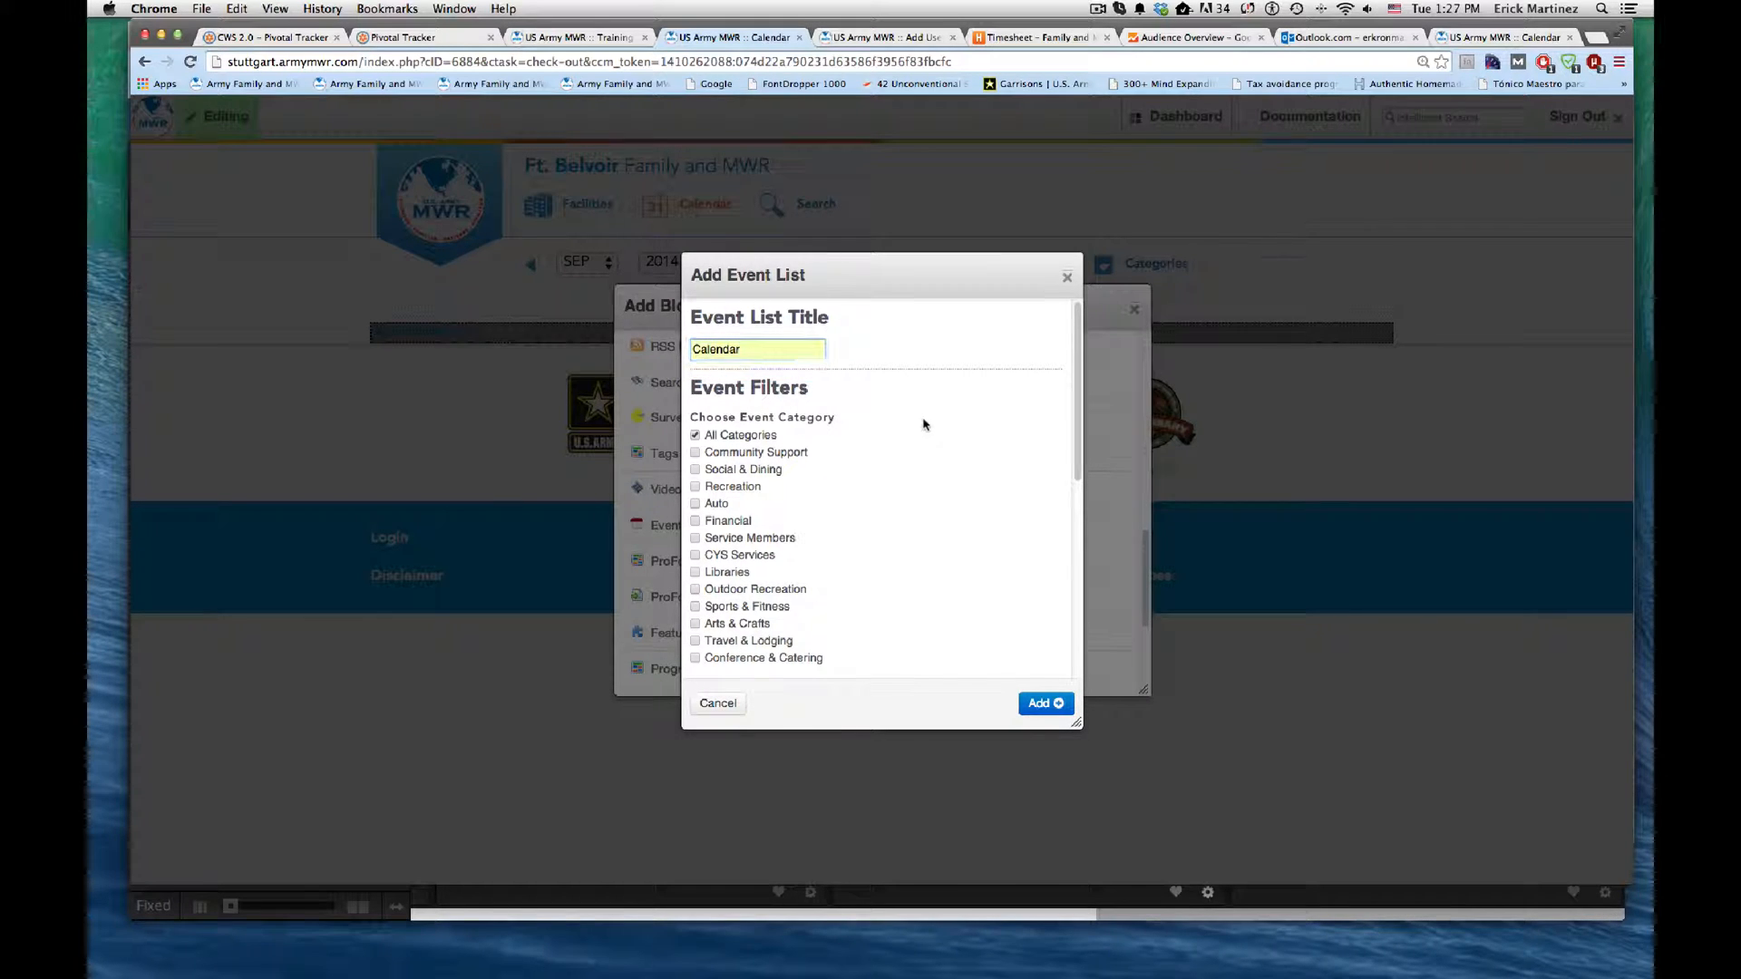
# Step: Keep the event list type as Use Custom View Name and set the event section to Ft. Belvoir Events
pyautogui.scroll(-1, 909, 446)
pyautogui.scroll(-4, 910, 446)
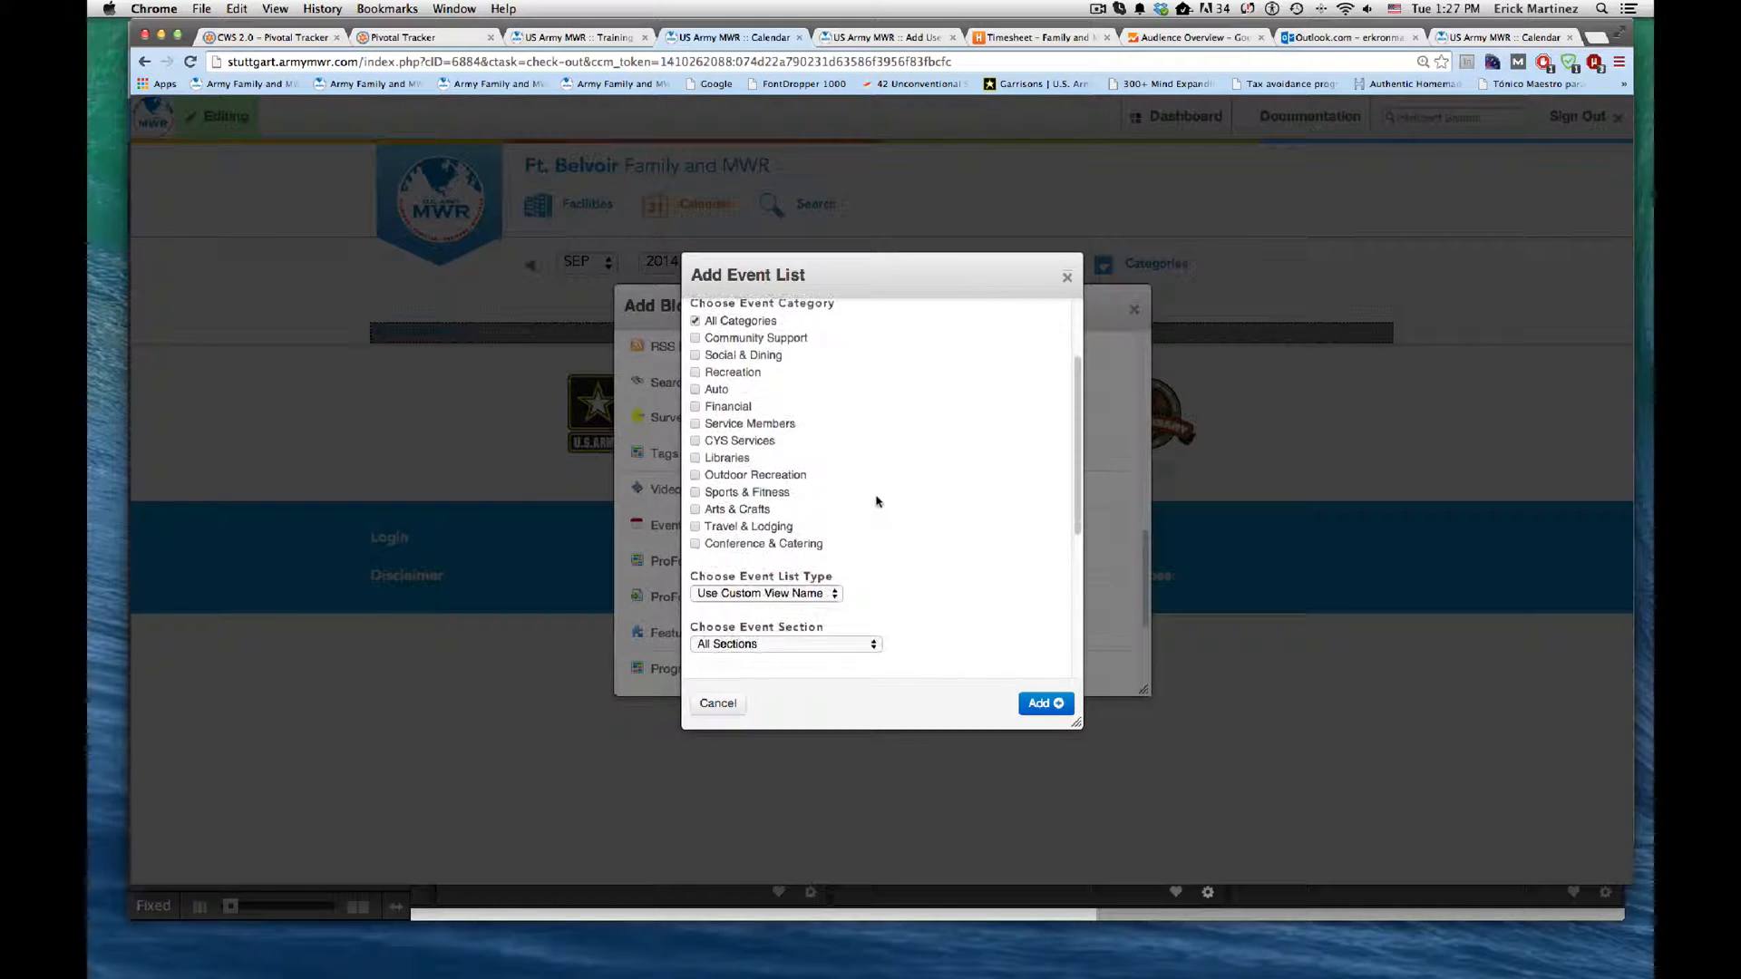
pyautogui.scroll(-1, 884, 502)
pyautogui.click(818, 549)
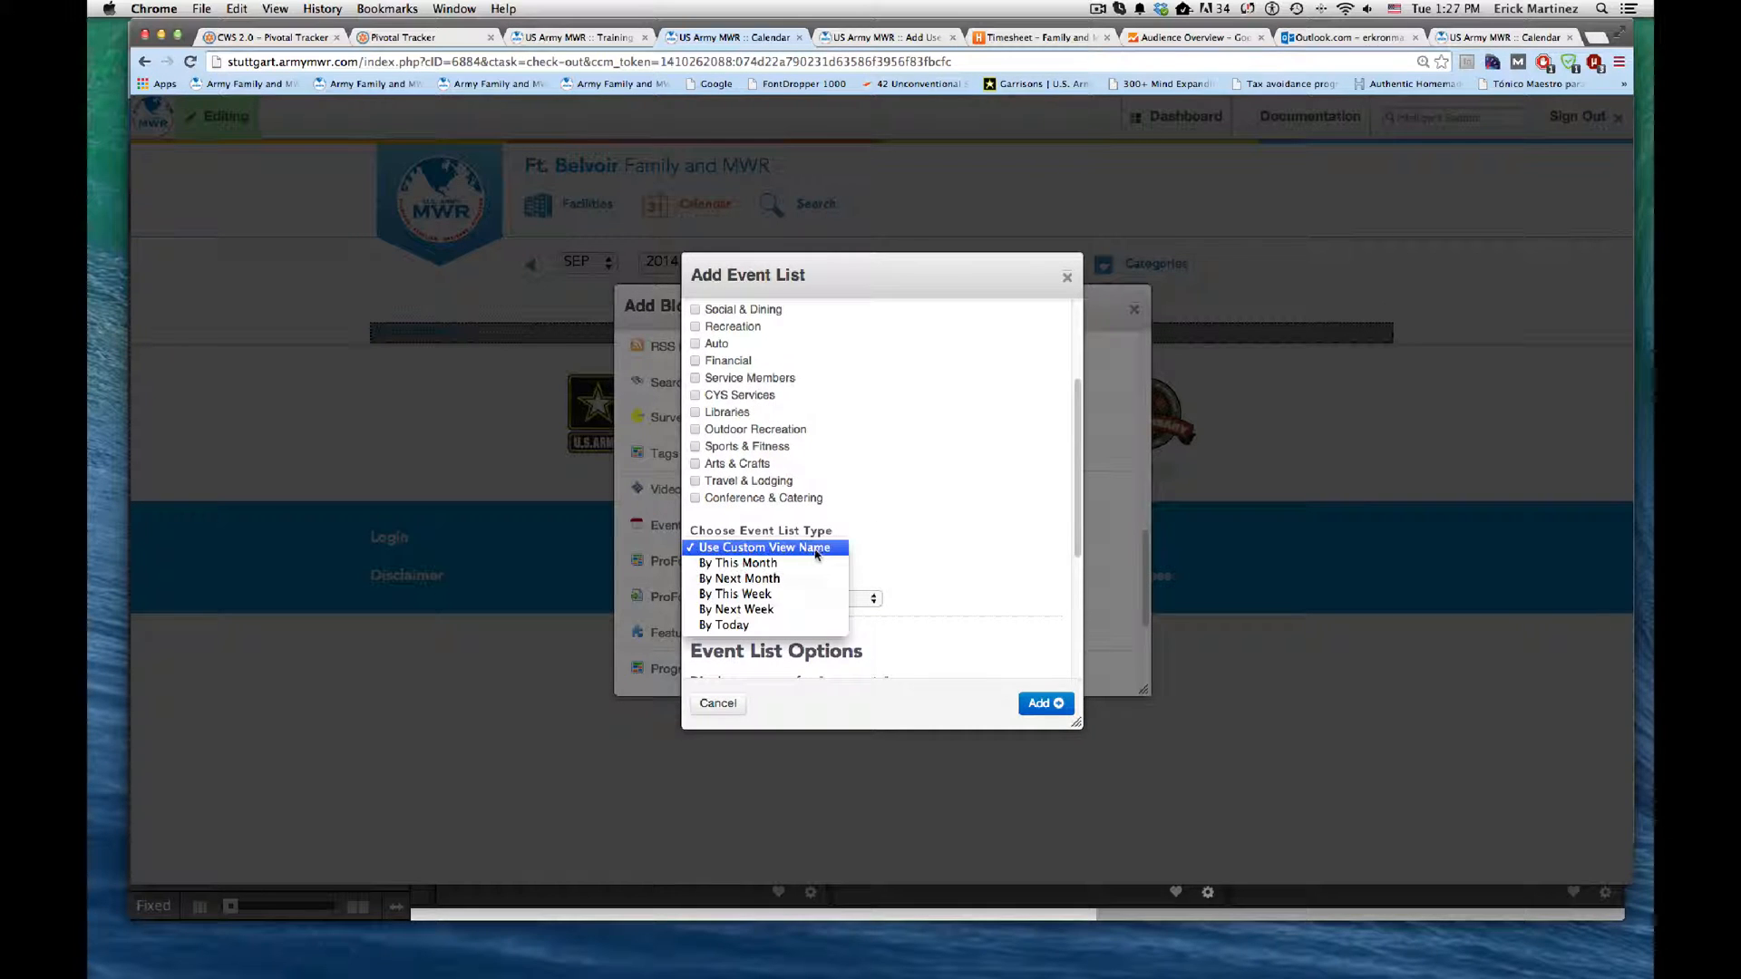
pyautogui.click(891, 547)
pyautogui.scroll(-1, 893, 547)
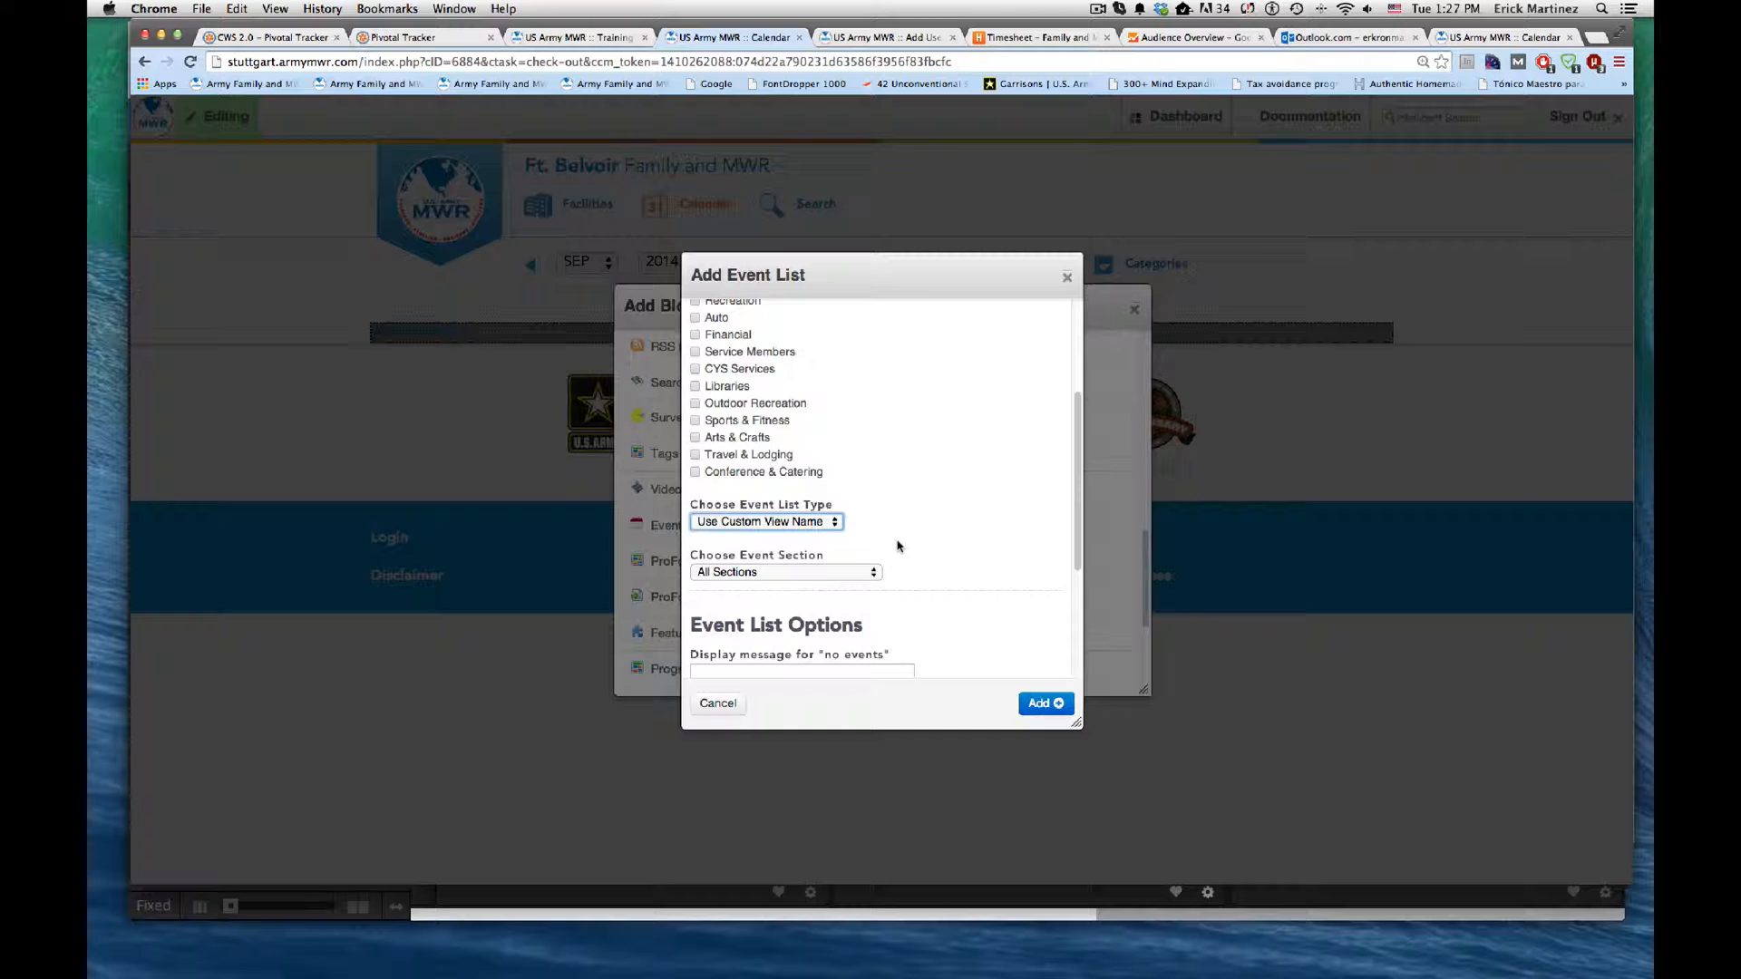
pyautogui.click(838, 571)
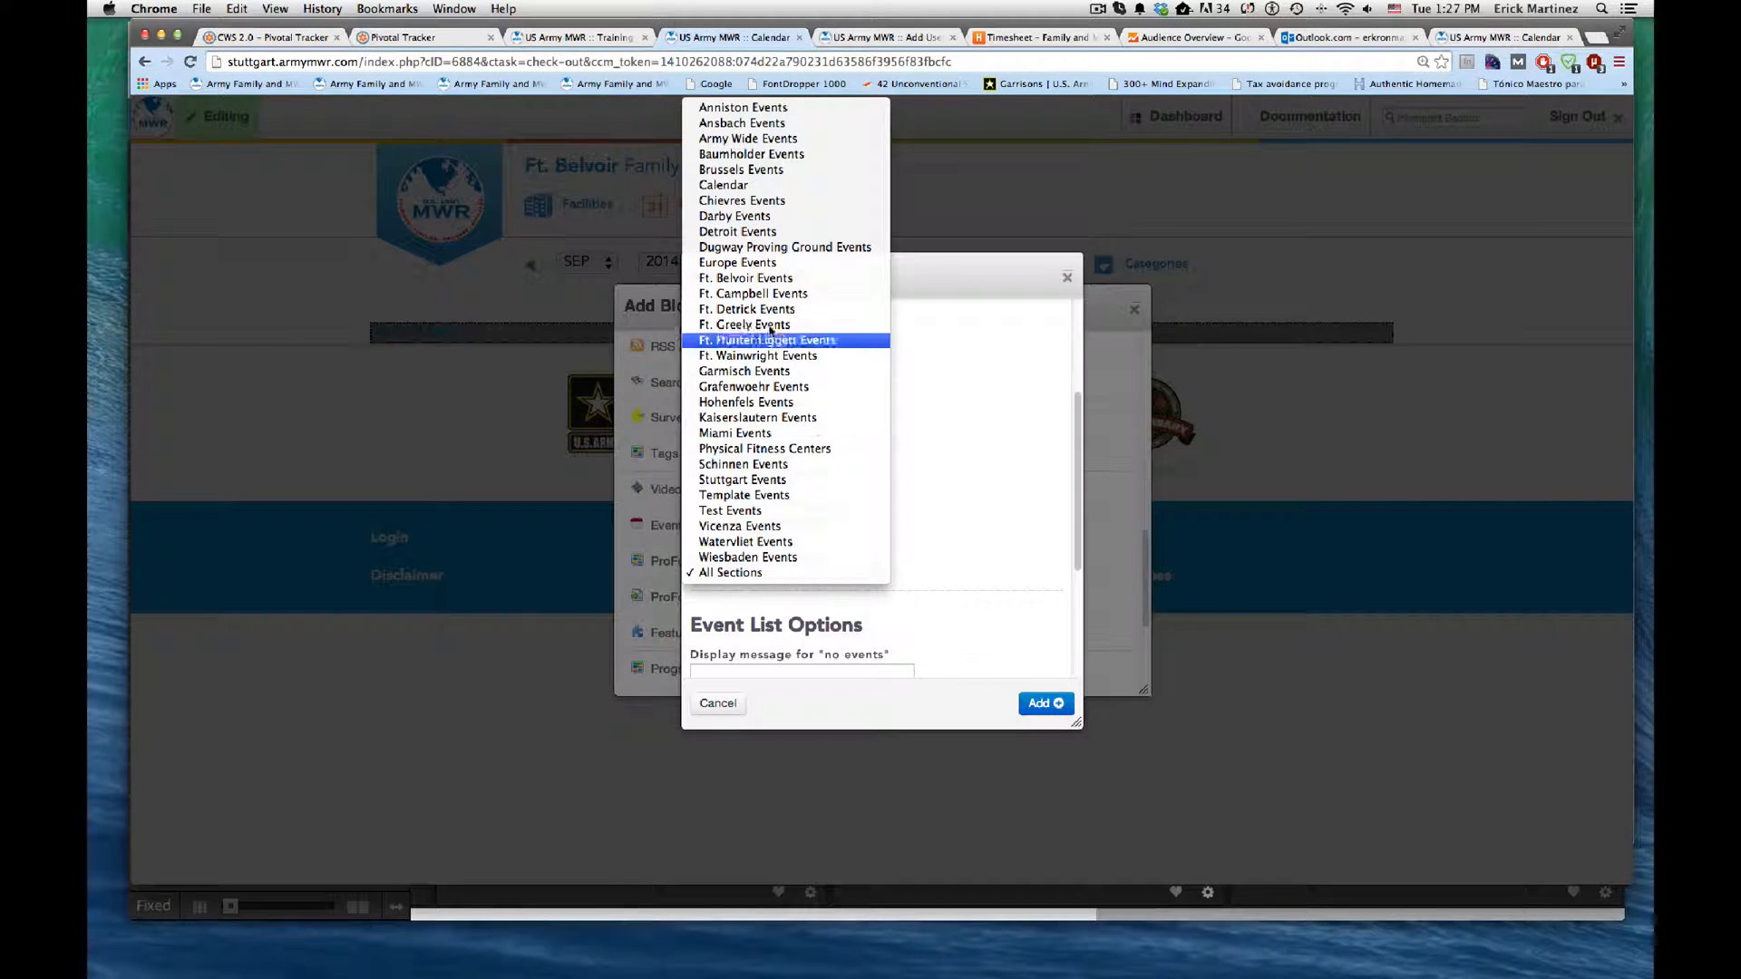
pyautogui.click(763, 279)
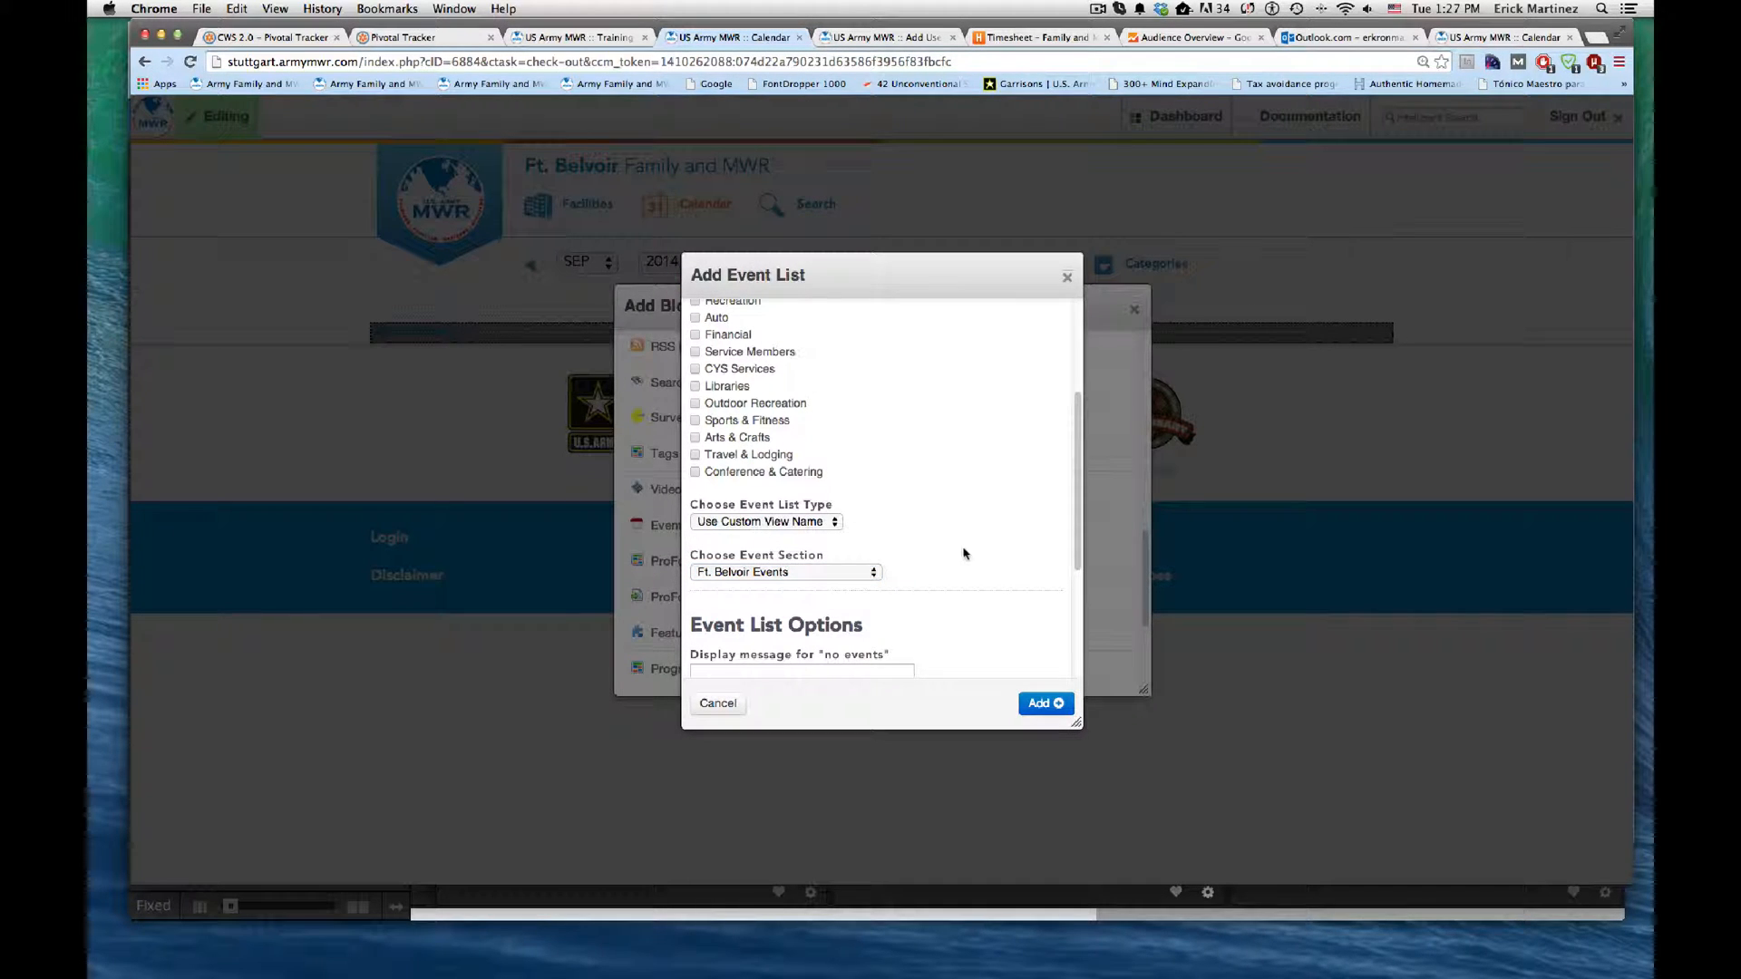
pyautogui.scroll(-4, 964, 553)
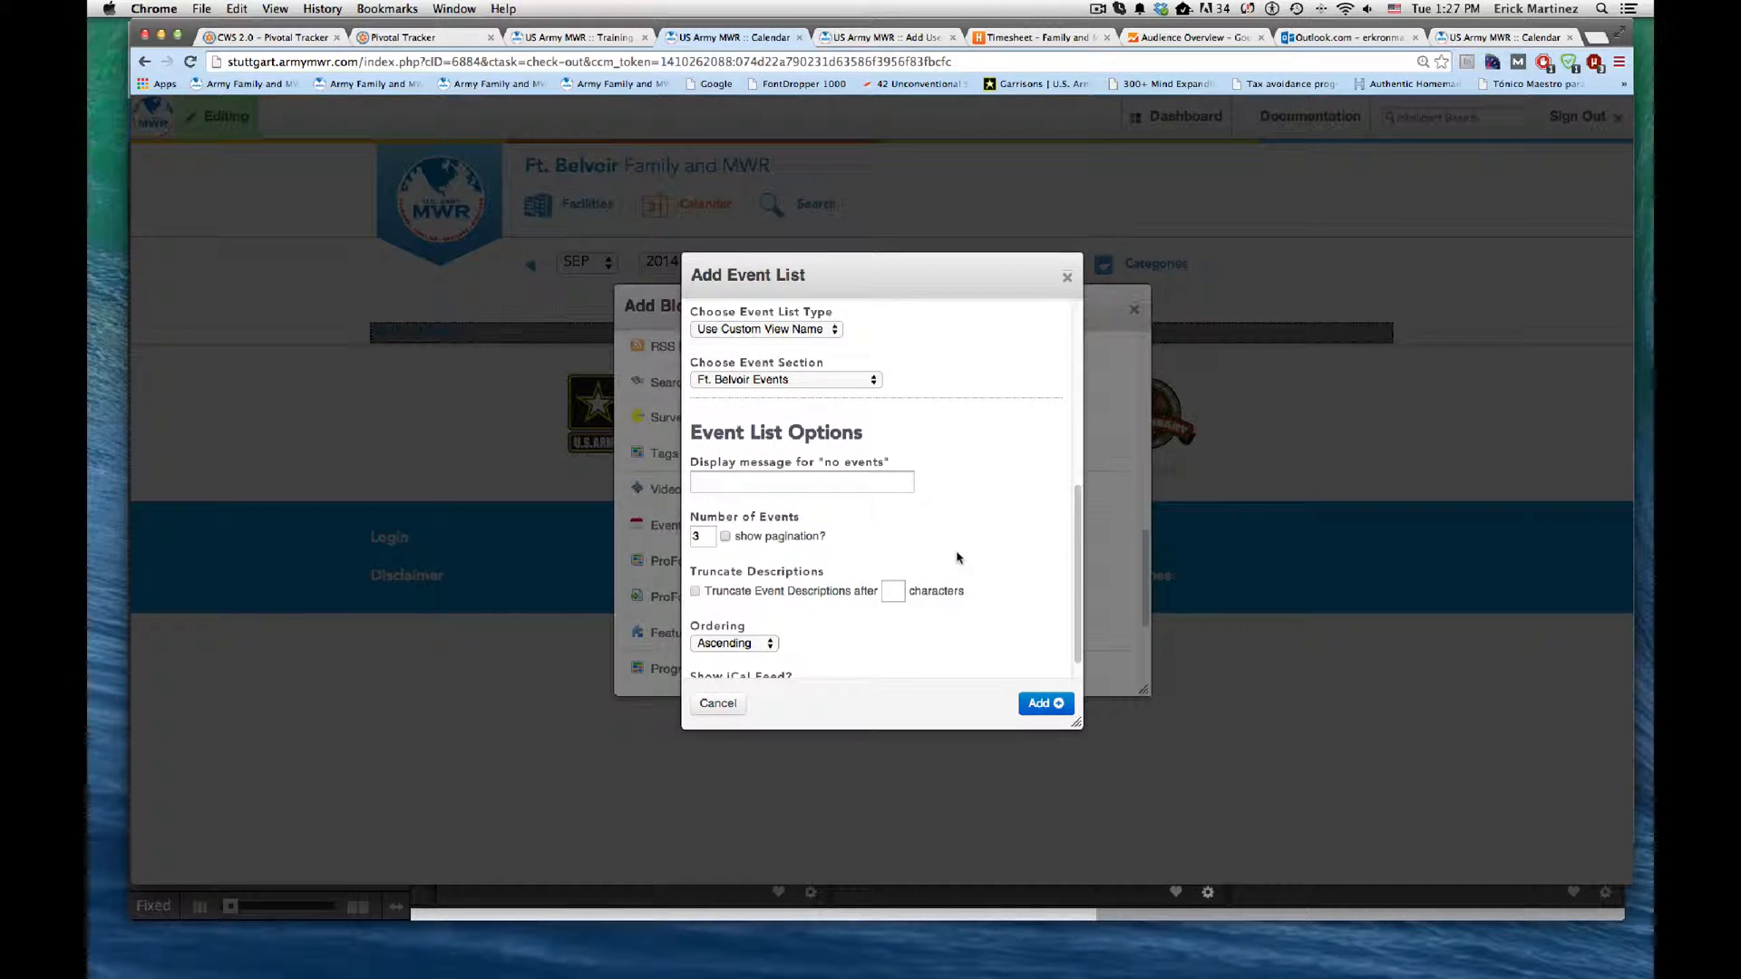
# Step: Set the event list's "no events" display message to "sorry, there are no events"
pyautogui.scroll(-1, 956, 557)
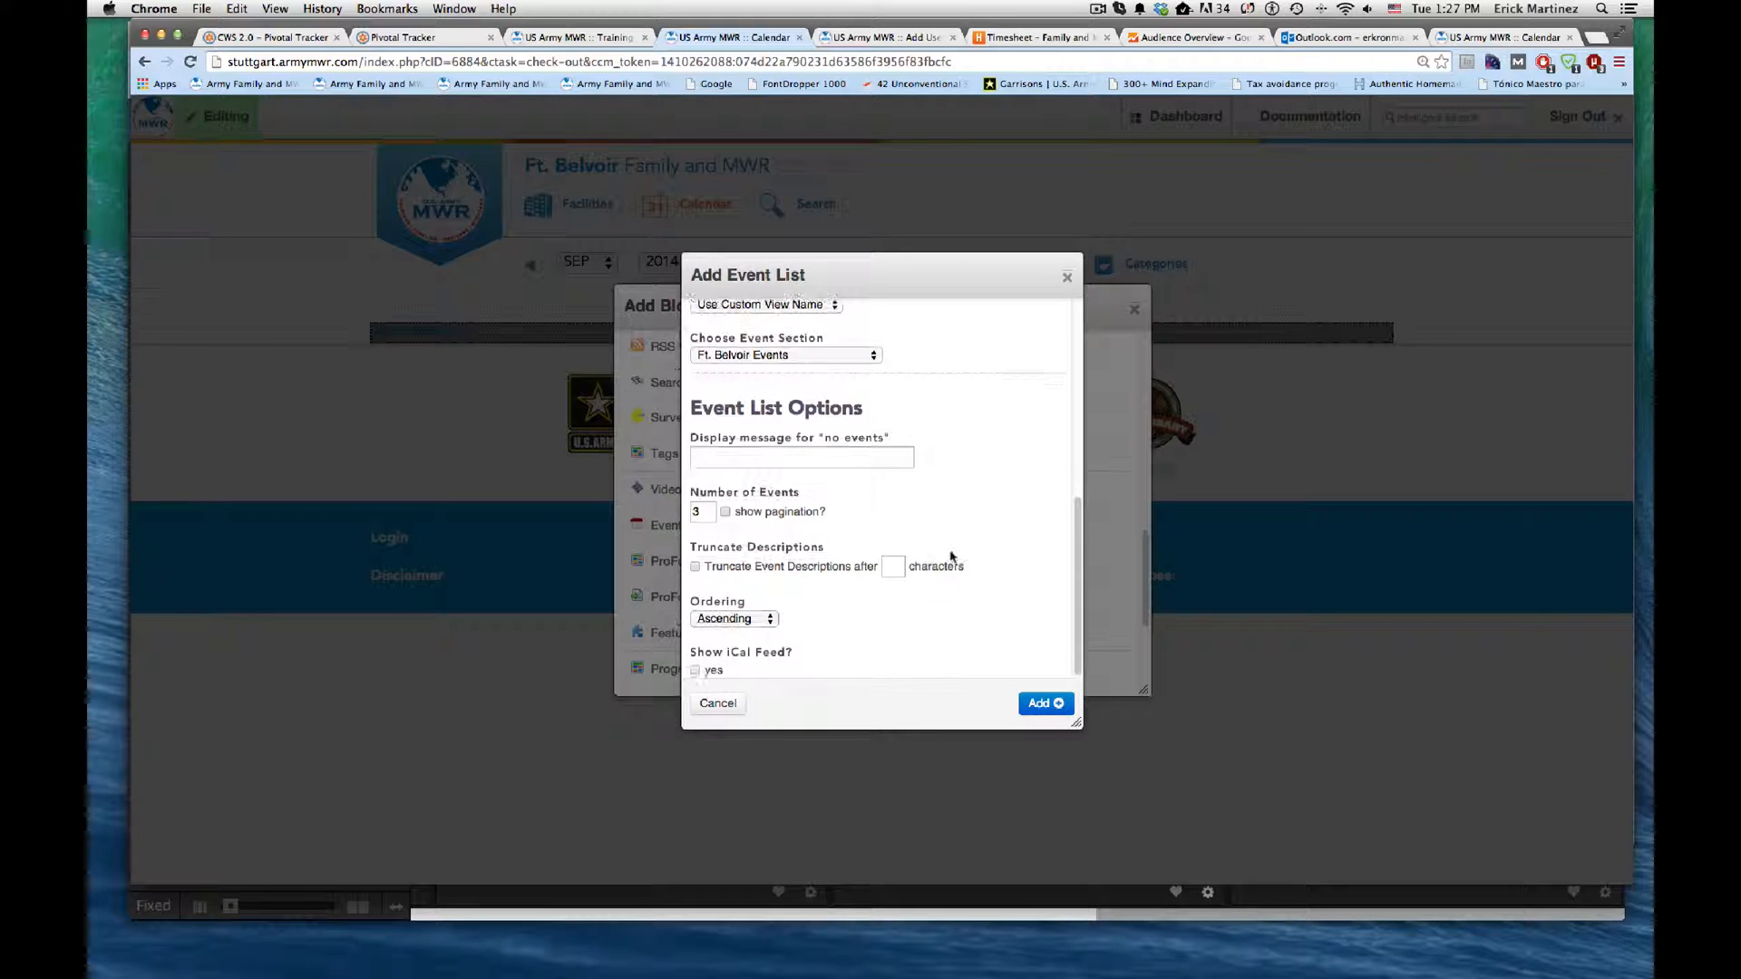
pyautogui.click(799, 456)
pyautogui.click(794, 479)
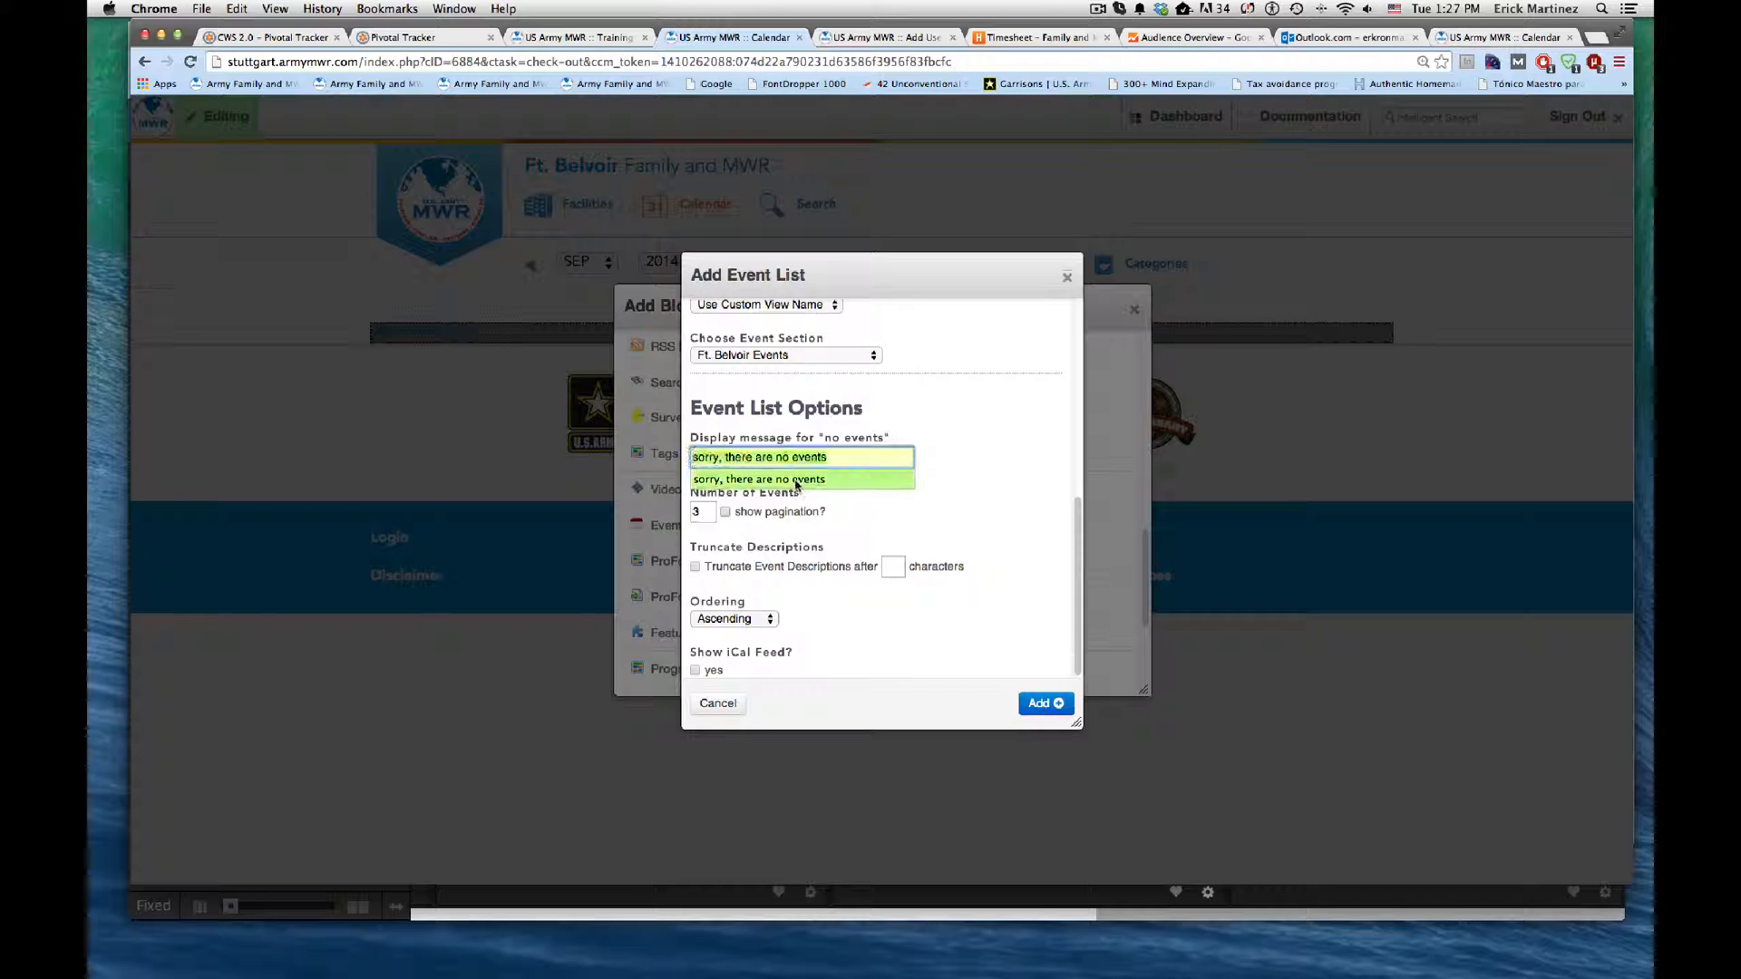
pyautogui.click(795, 480)
pyautogui.click(839, 482)
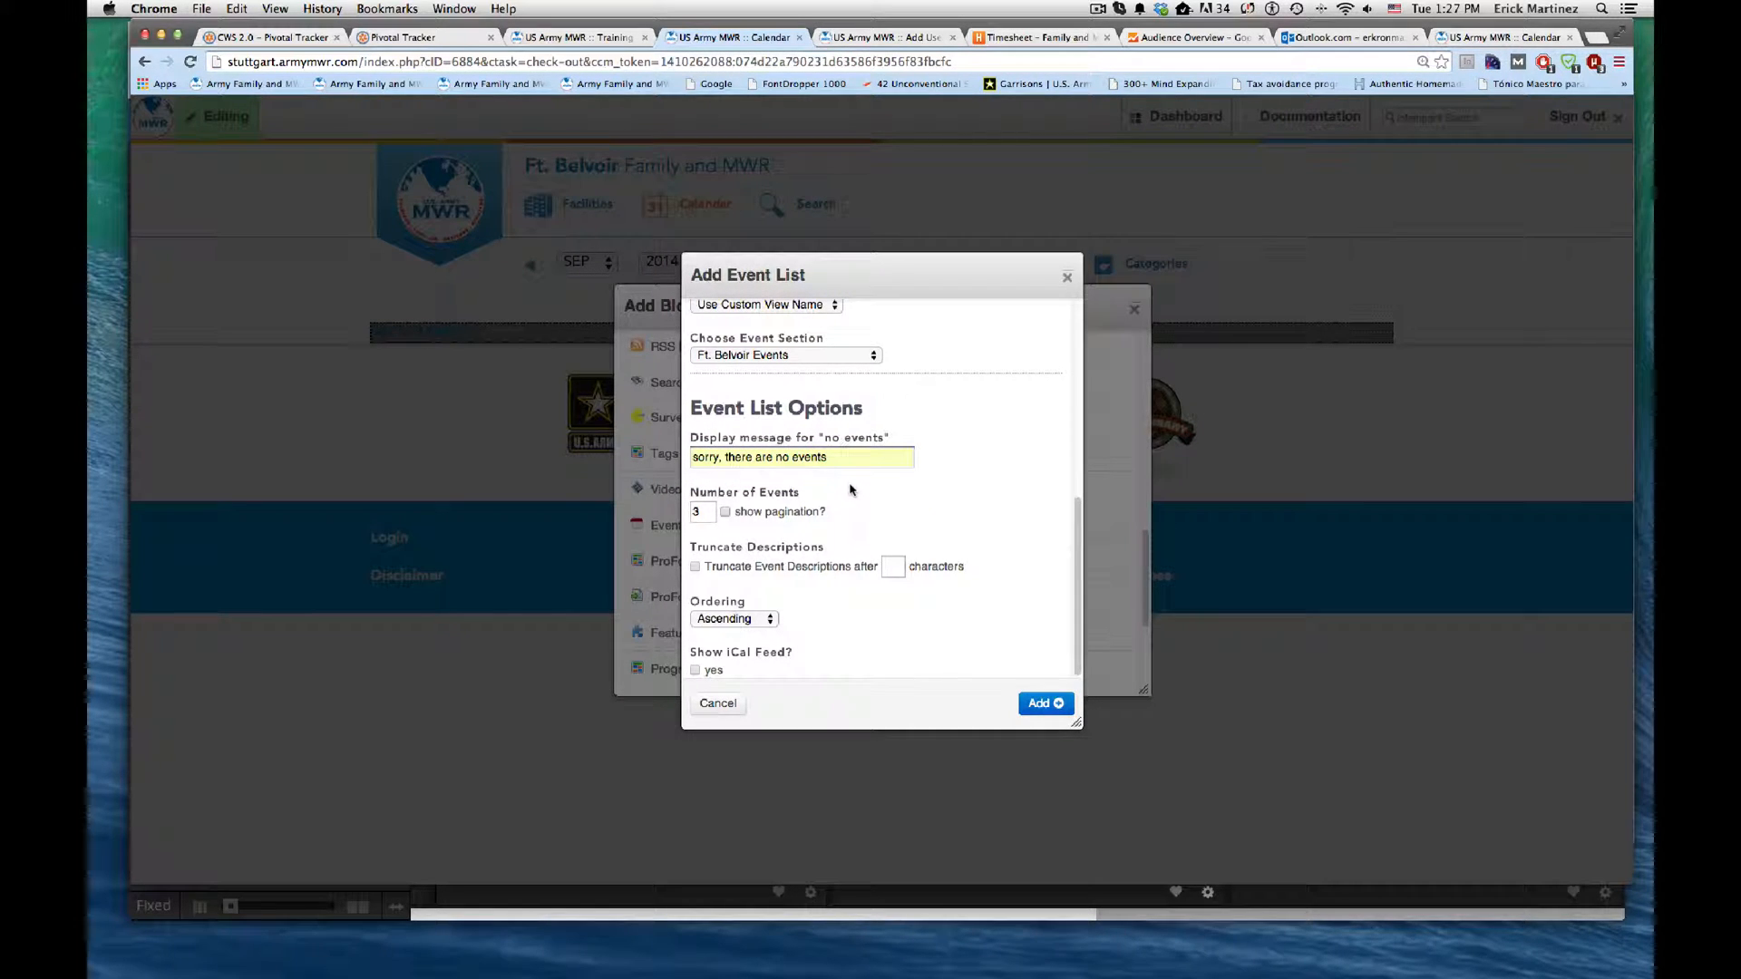
# Step: Set the number of events to 150 and truncate event descriptions after 120 characters
pyautogui.doubleClick(703, 512)
pyautogui.write('1')
pyautogui.press('Down')
pyautogui.press('Return')
pyautogui.click(694, 567)
pyautogui.click(894, 568)
pyautogui.click(968, 617)
# Step: Review the event list settings and add the block to the Calendar page
pyautogui.scroll(3, 966, 616)
pyautogui.scroll(-3, 967, 614)
pyautogui.scroll(10, 961, 618)
pyautogui.scroll(-8, 952, 622)
pyautogui.click(1045, 703)
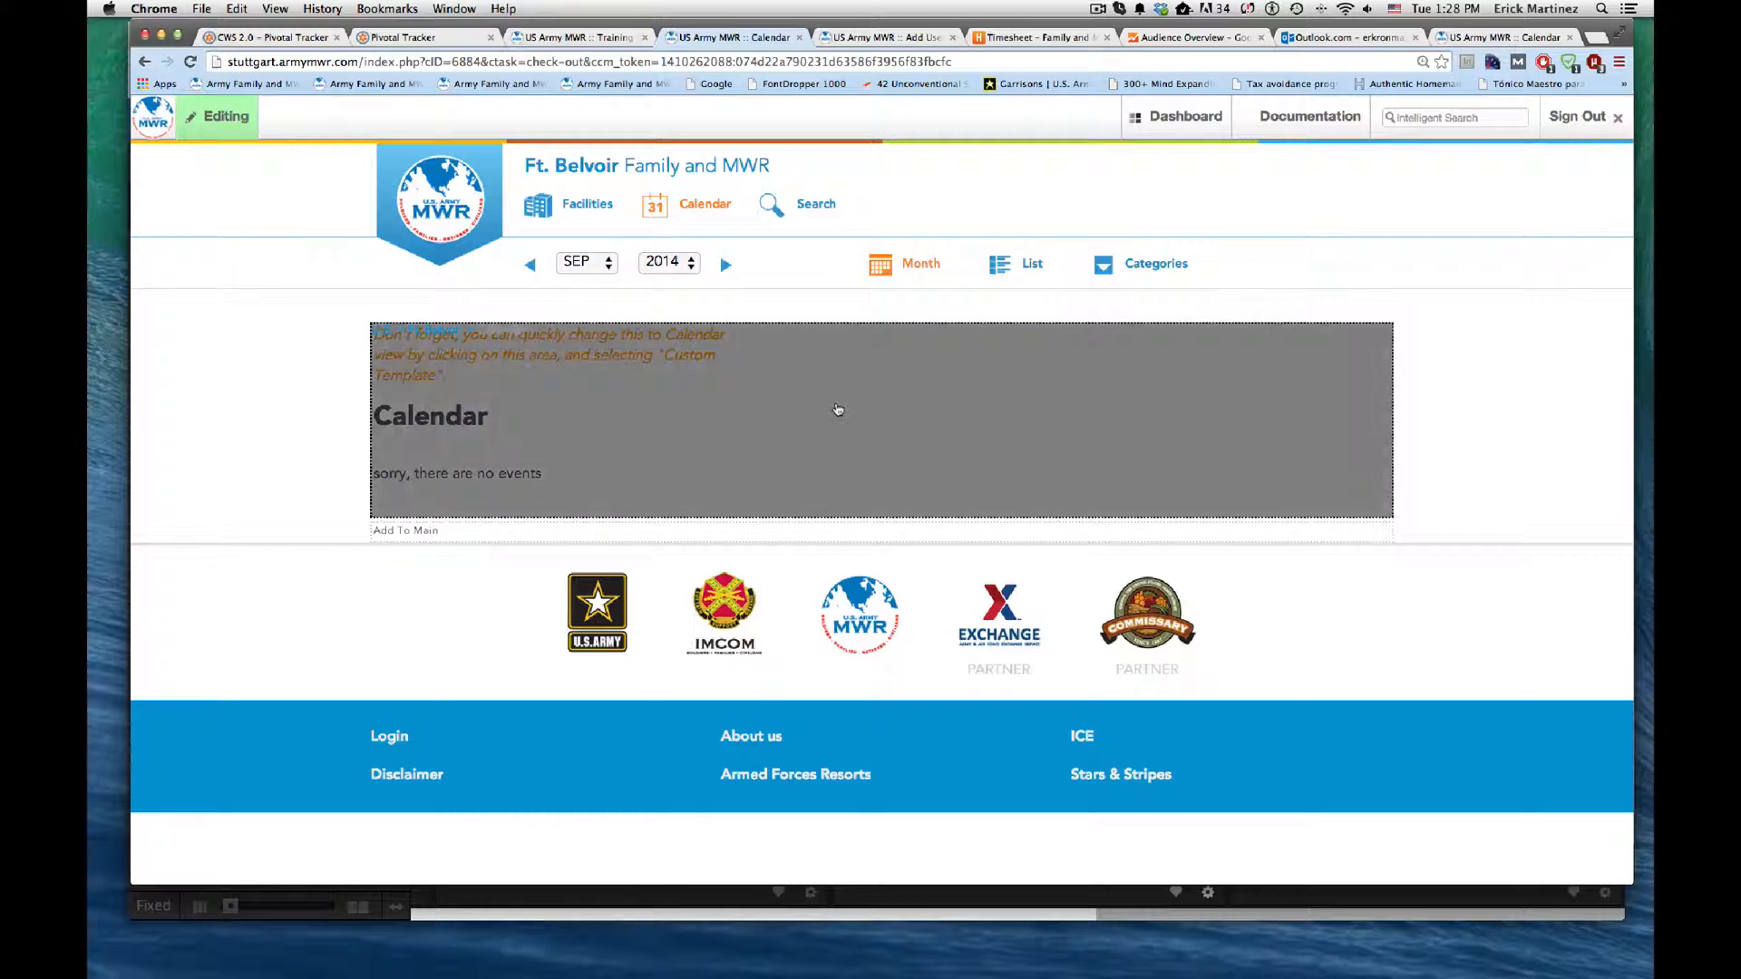
# Step: Apply the Responsive Calendar custom template to the event list block and publish the Calendar page edits
pyautogui.click(791, 406)
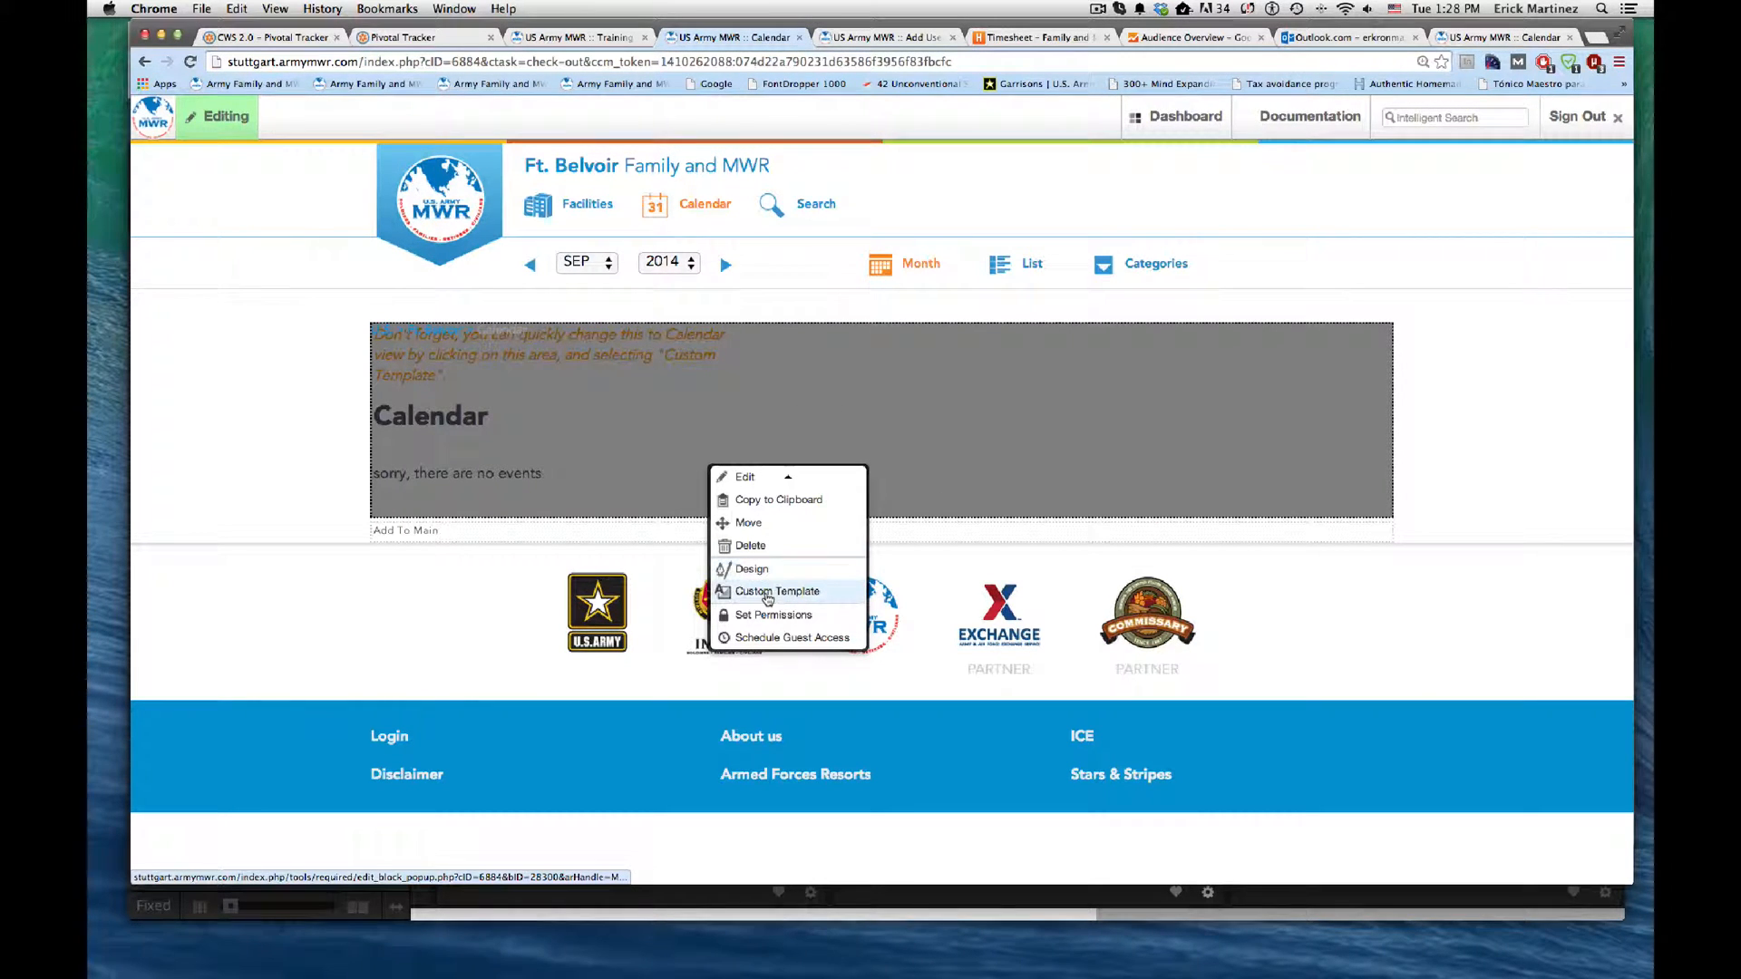
pyautogui.click(778, 592)
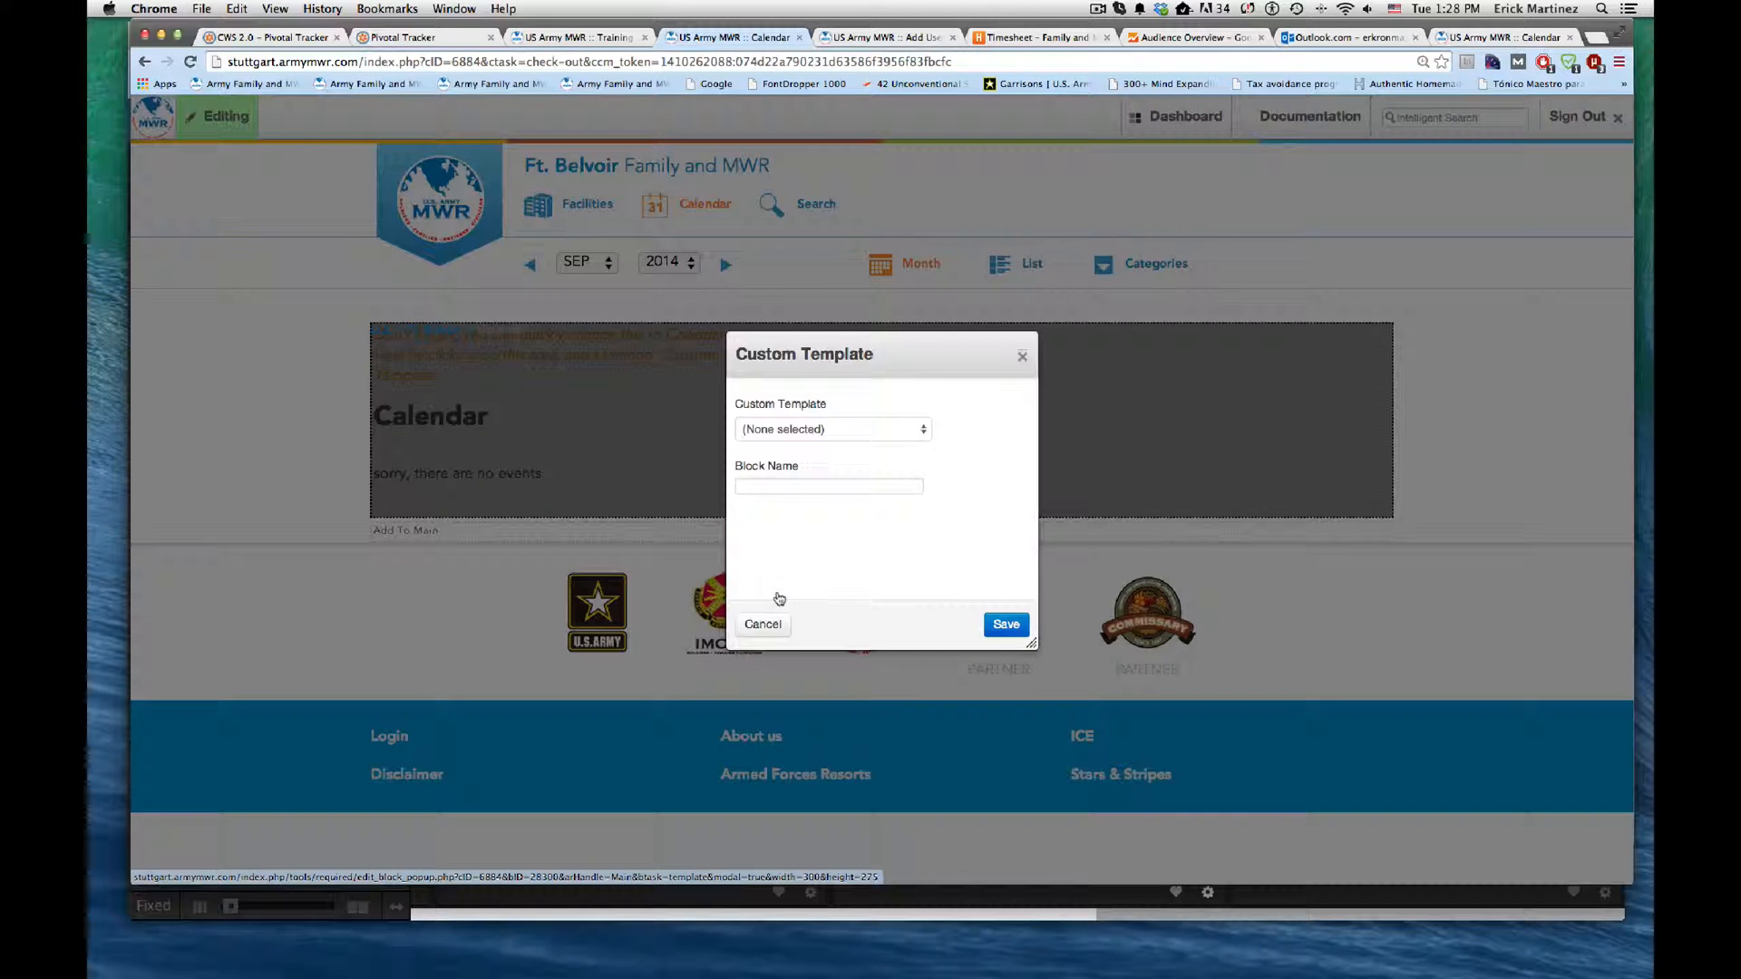
pyautogui.click(906, 433)
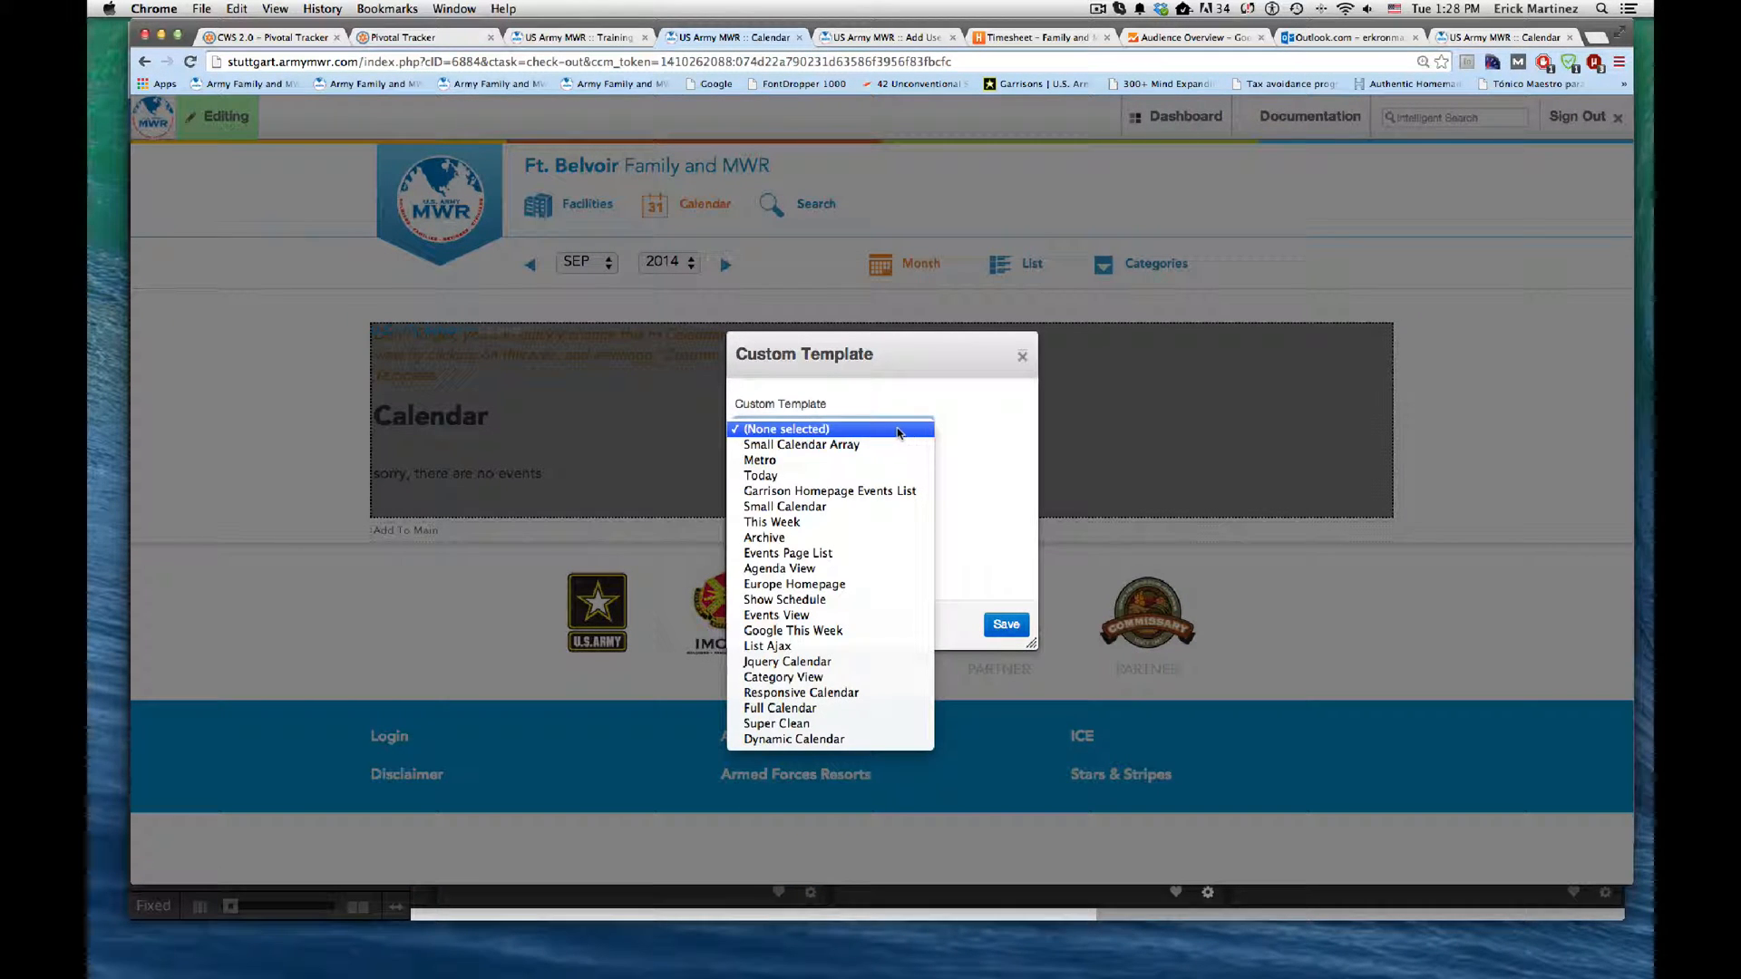
pyautogui.click(836, 694)
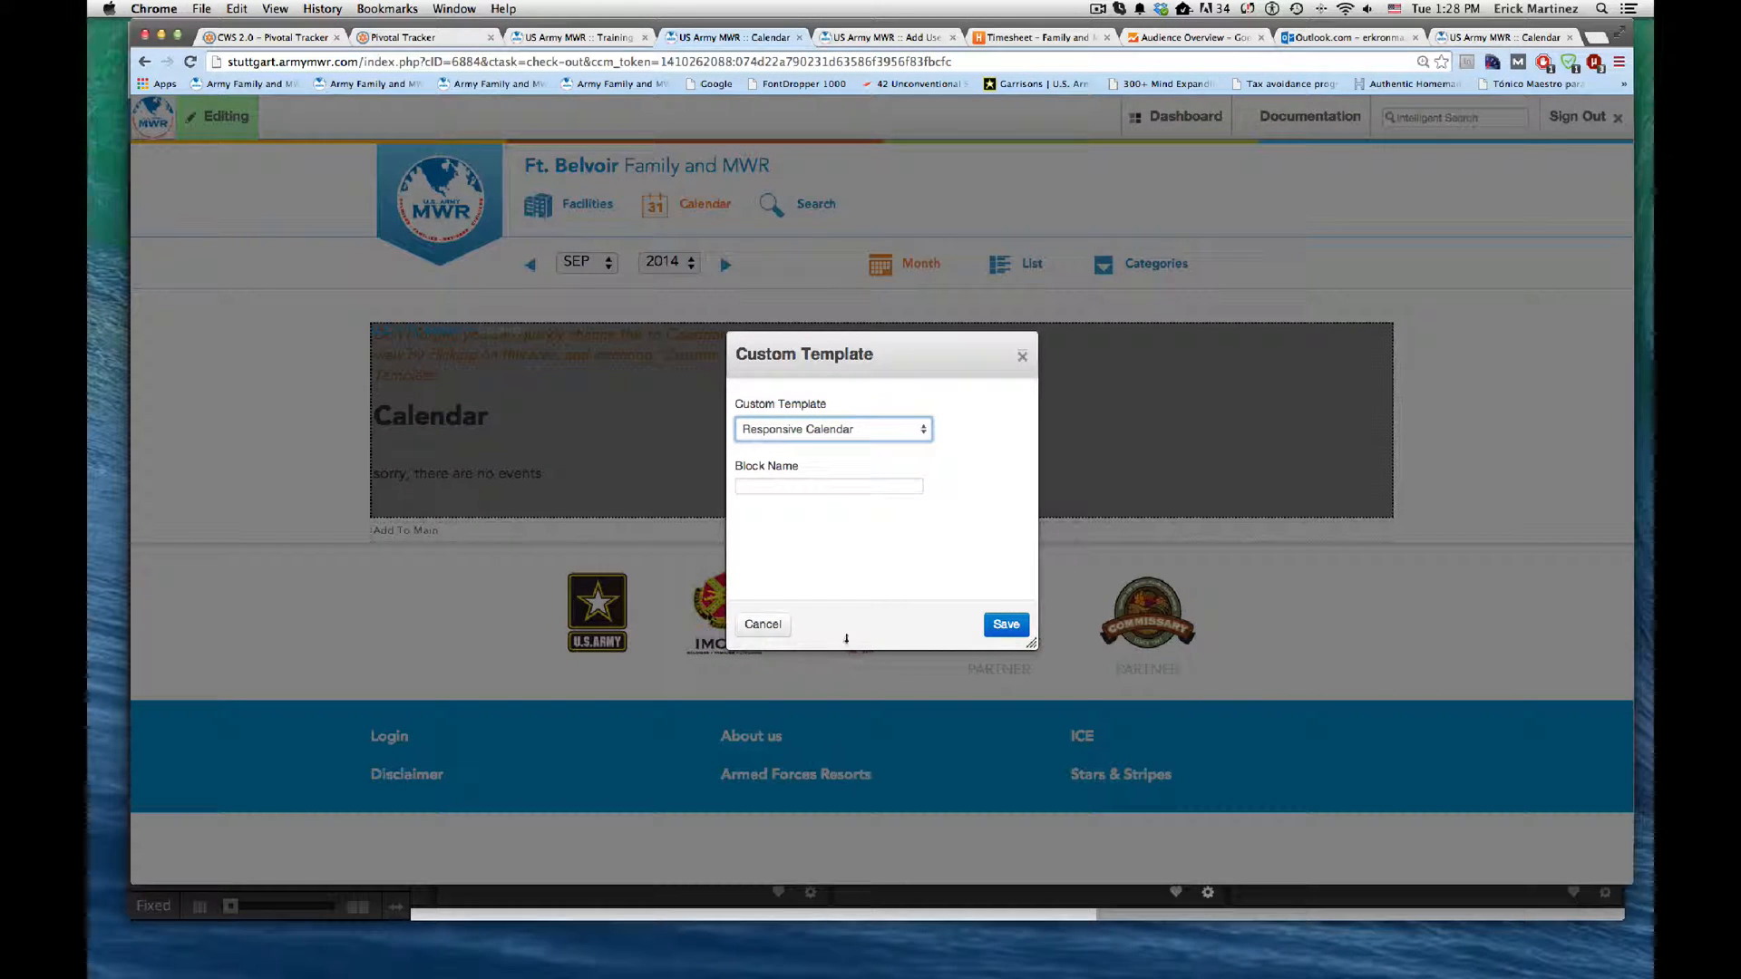
pyautogui.click(842, 485)
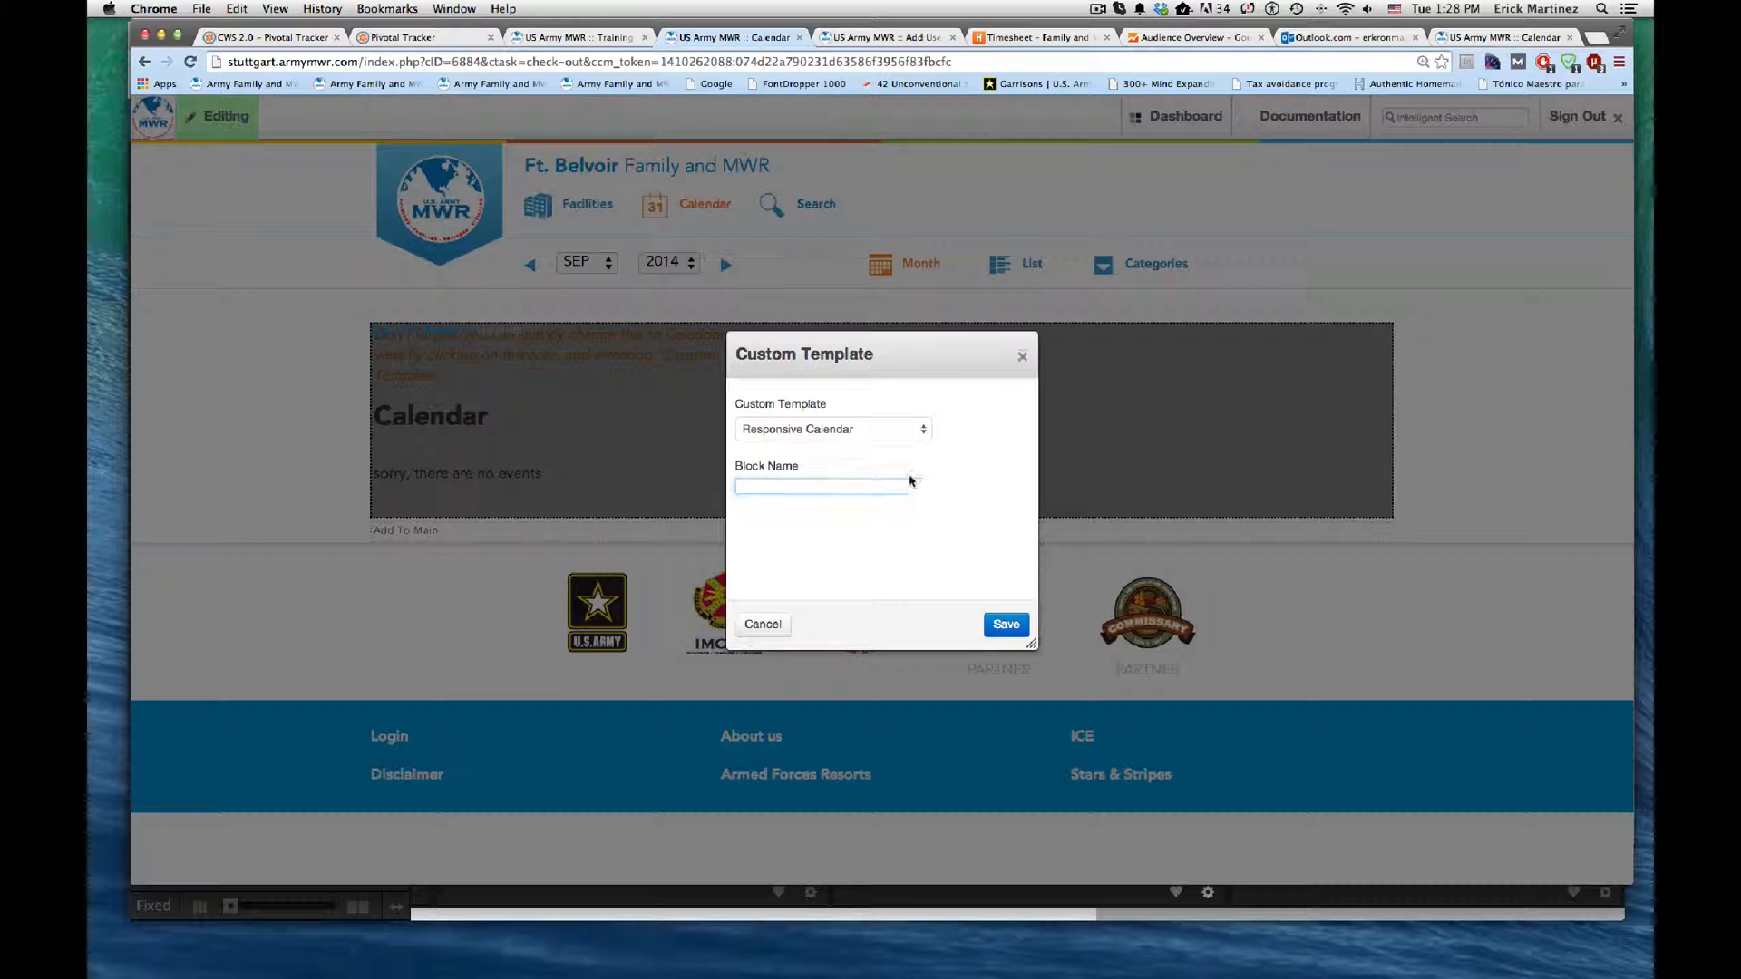
pyautogui.click(1005, 631)
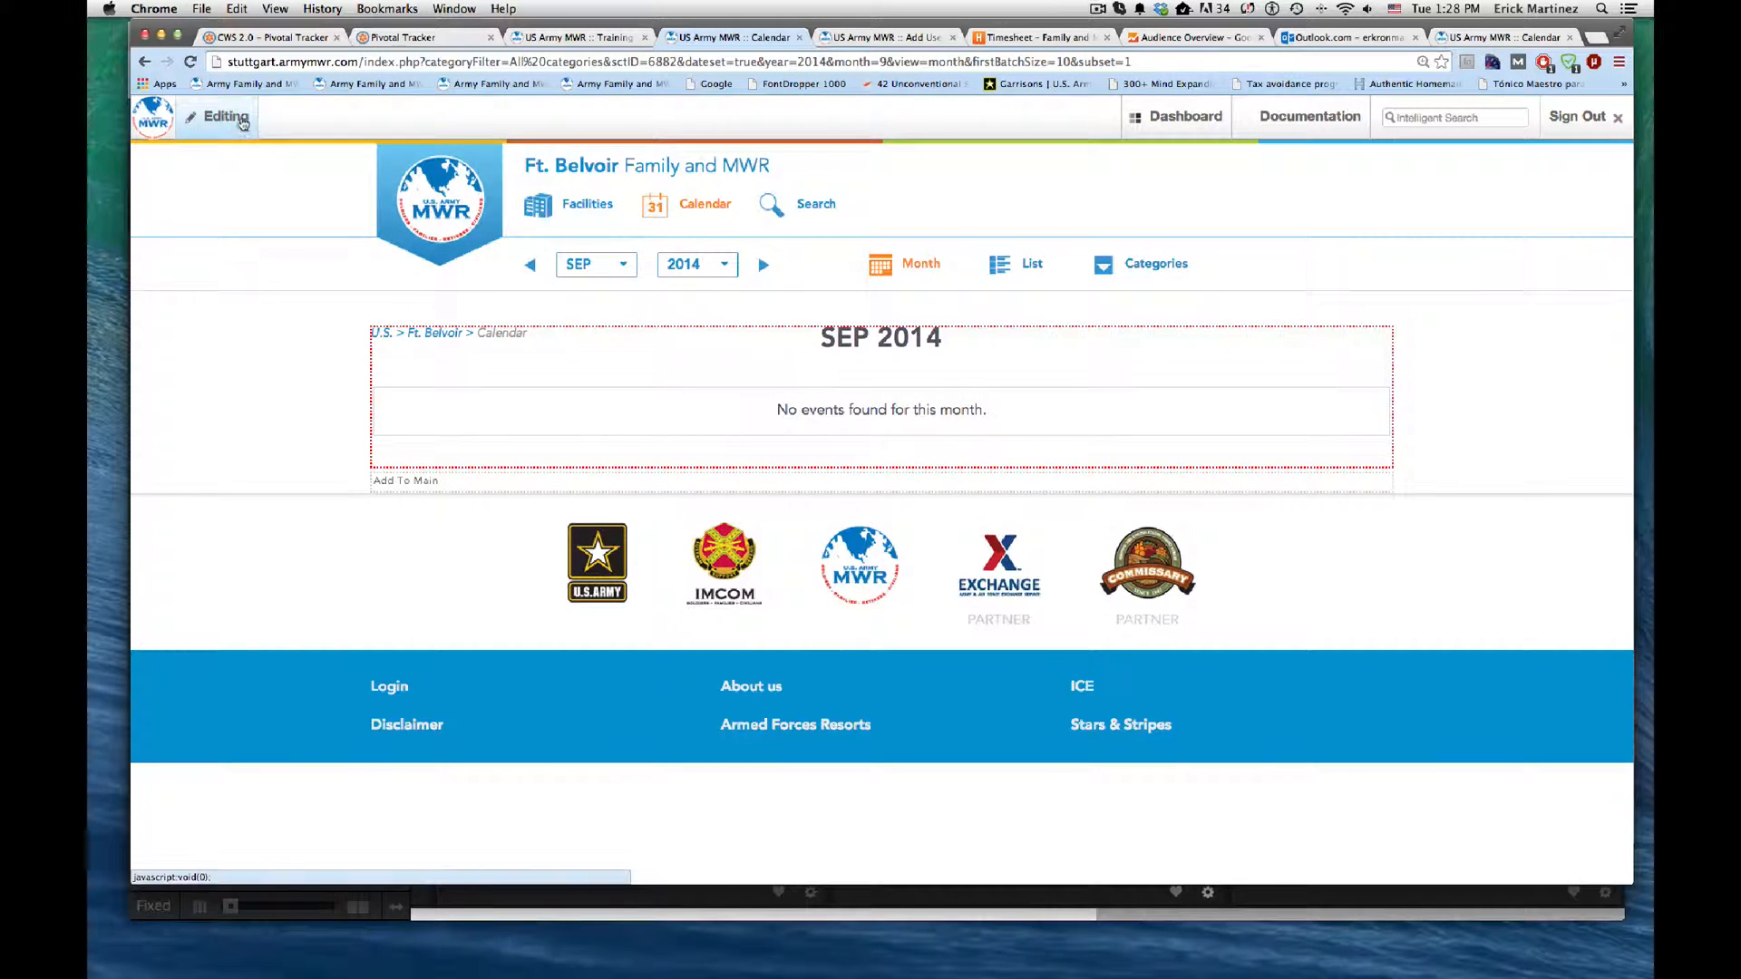
pyautogui.click(241, 122)
pyautogui.click(600, 211)
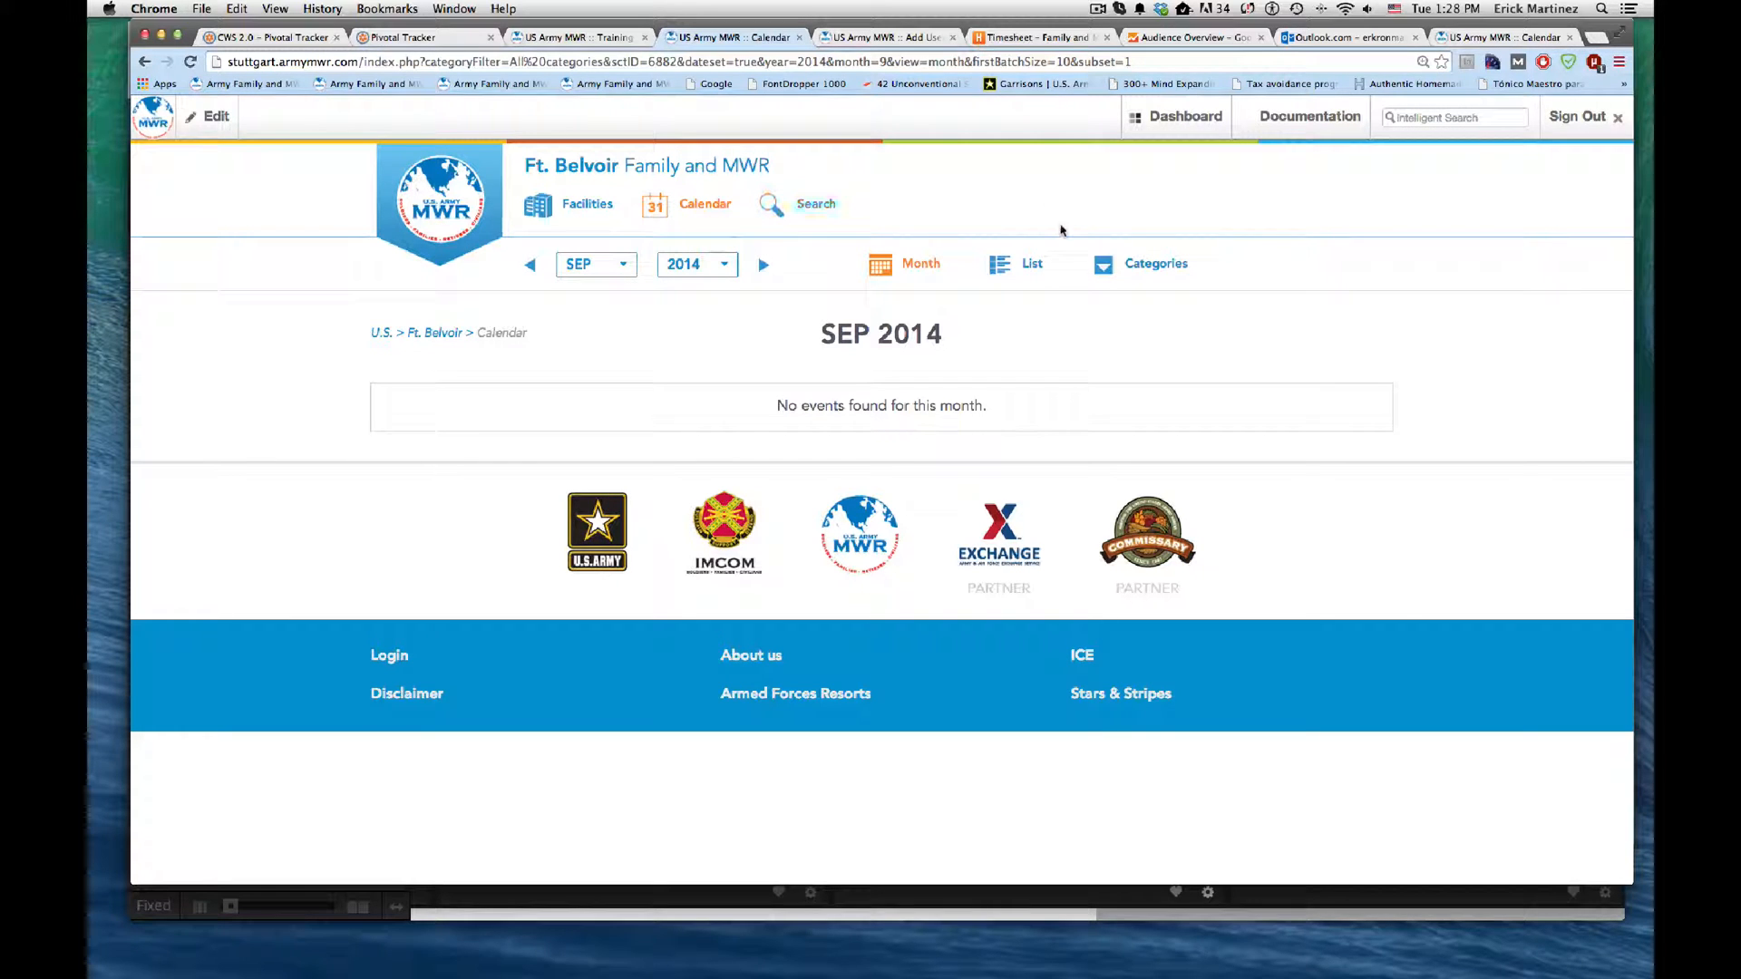
# Step: Visit the Ft. Belvoir Programs page from the full sitemap and put it into edit mode
pyautogui.moveTo(1169, 121)
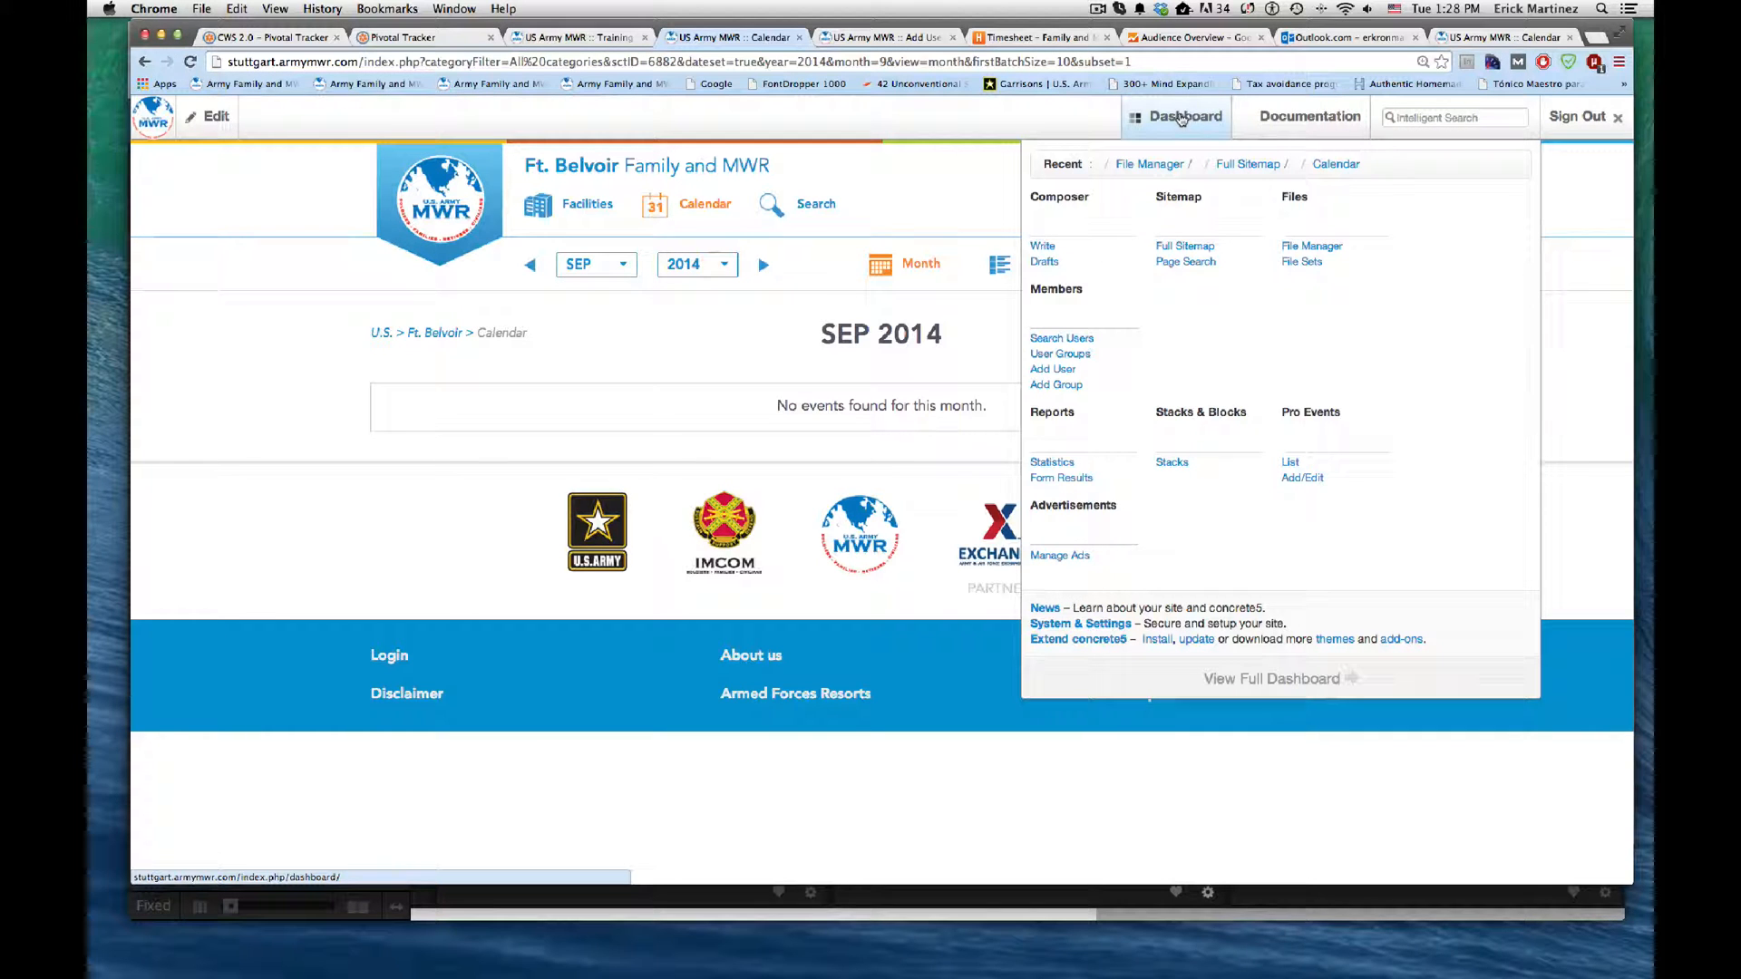
pyautogui.click(1176, 246)
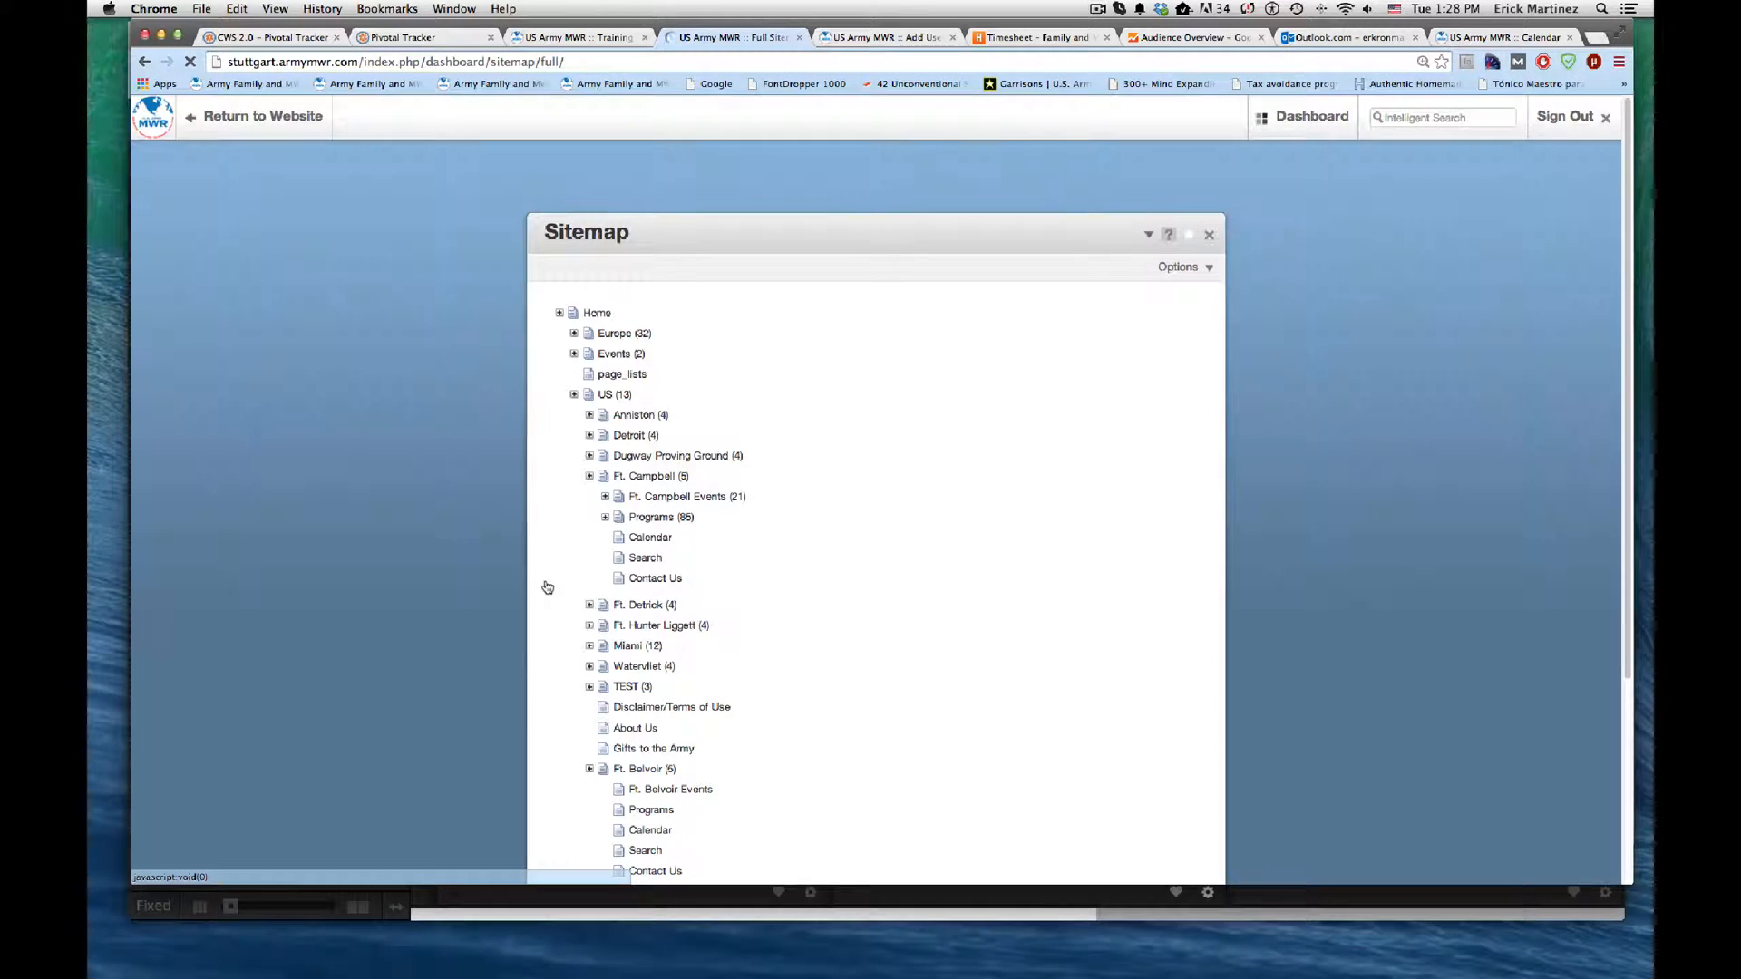
pyautogui.scroll(-5, 546, 584)
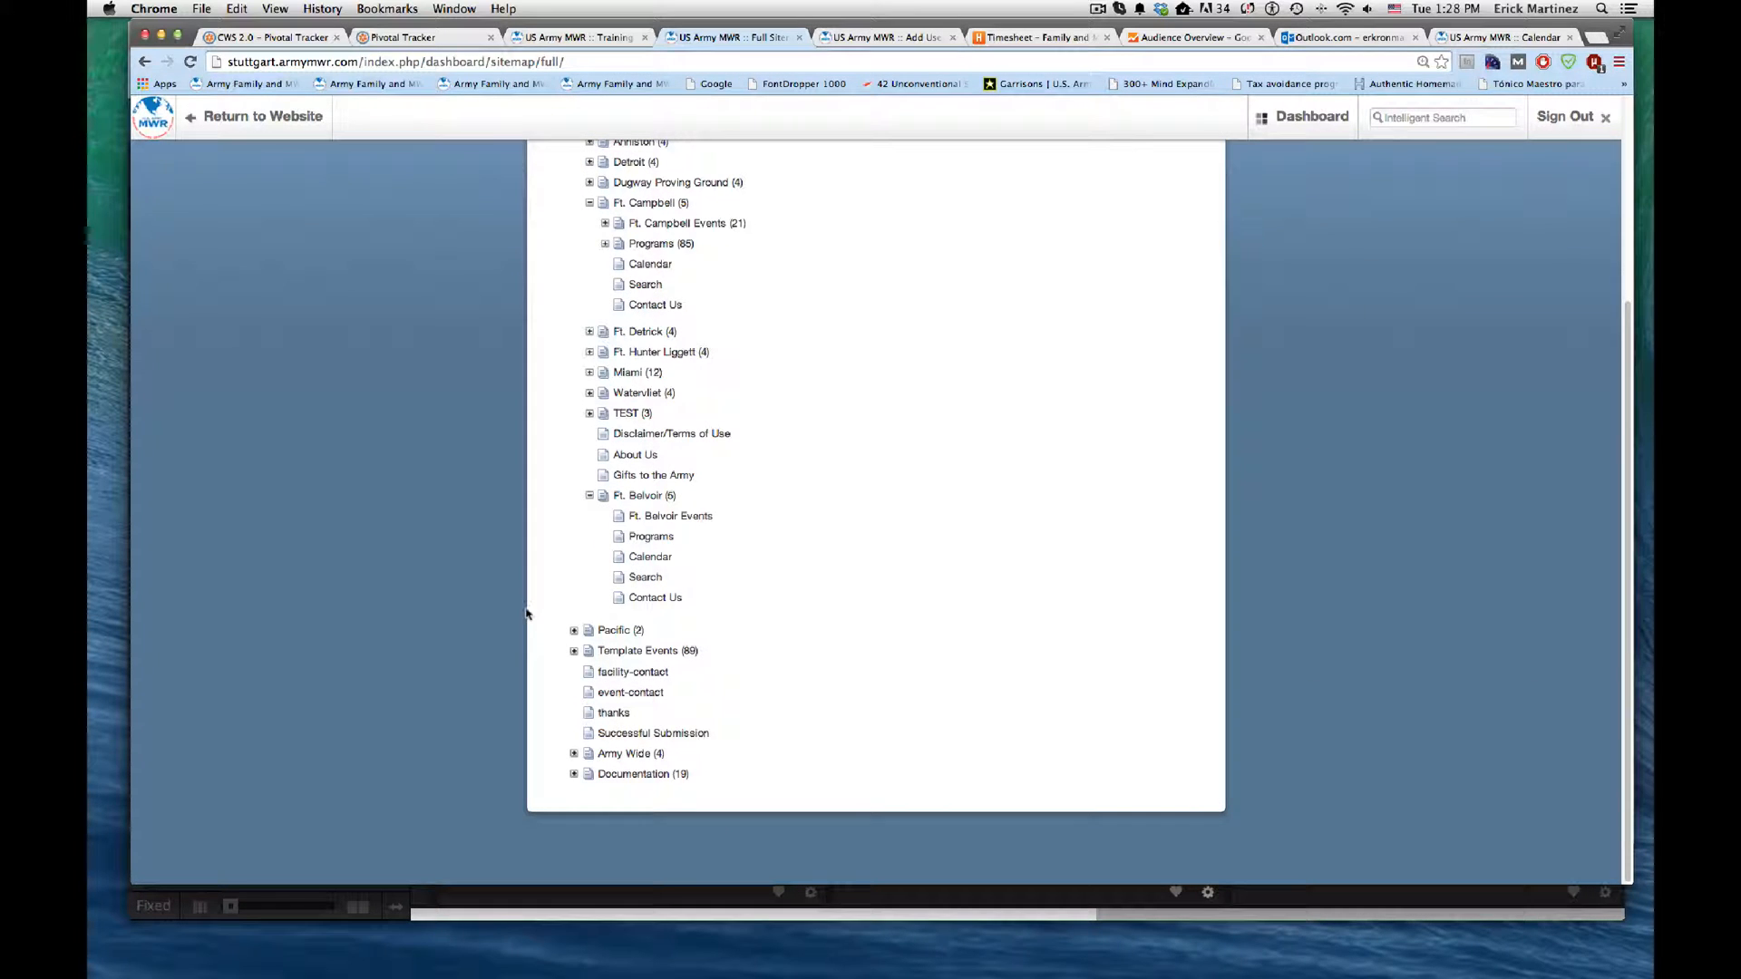
pyautogui.click(657, 538)
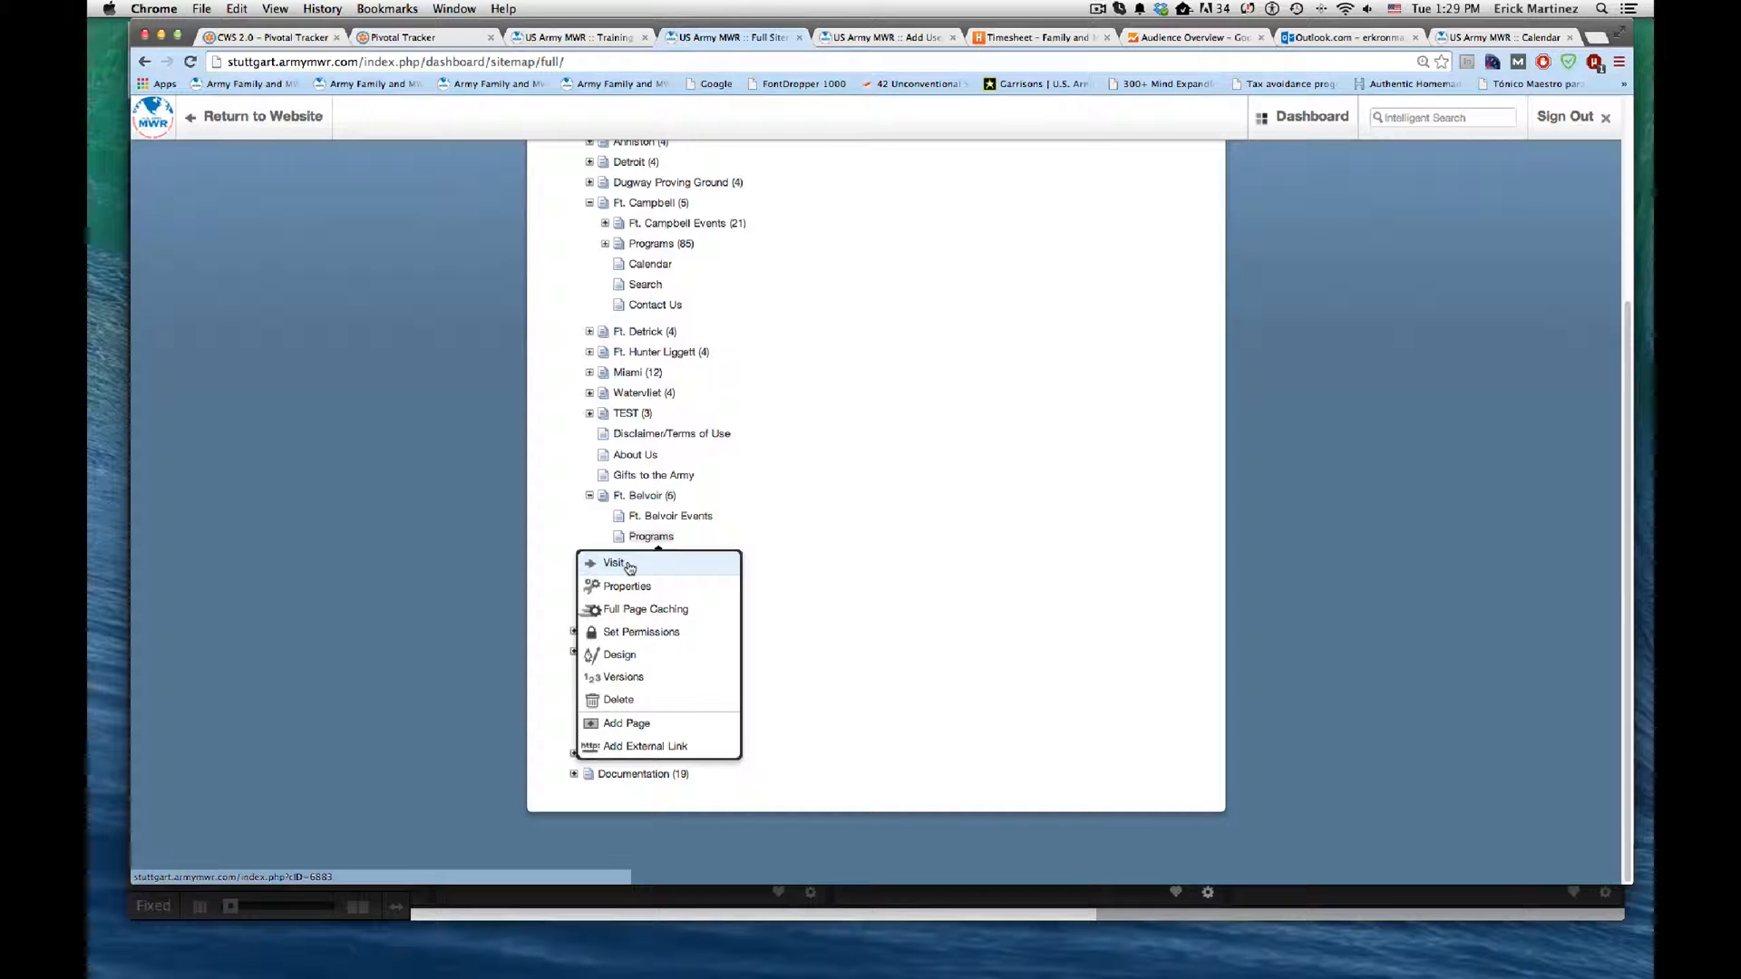
pyautogui.click(626, 564)
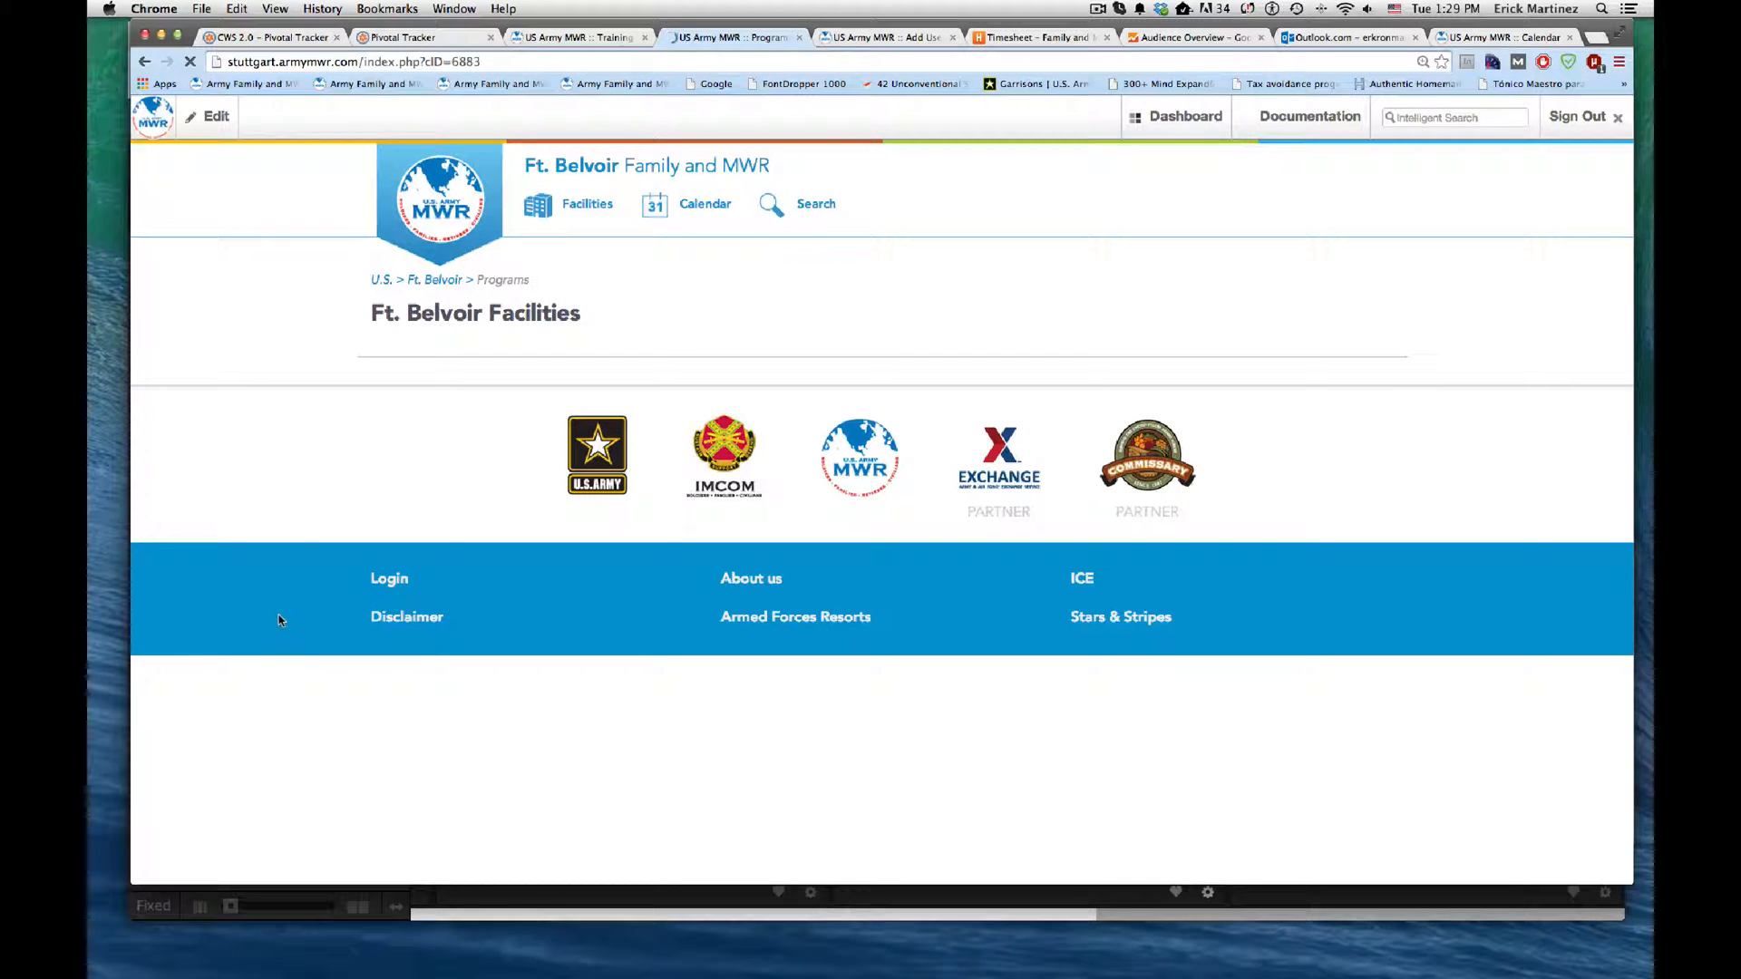
pyautogui.click(208, 116)
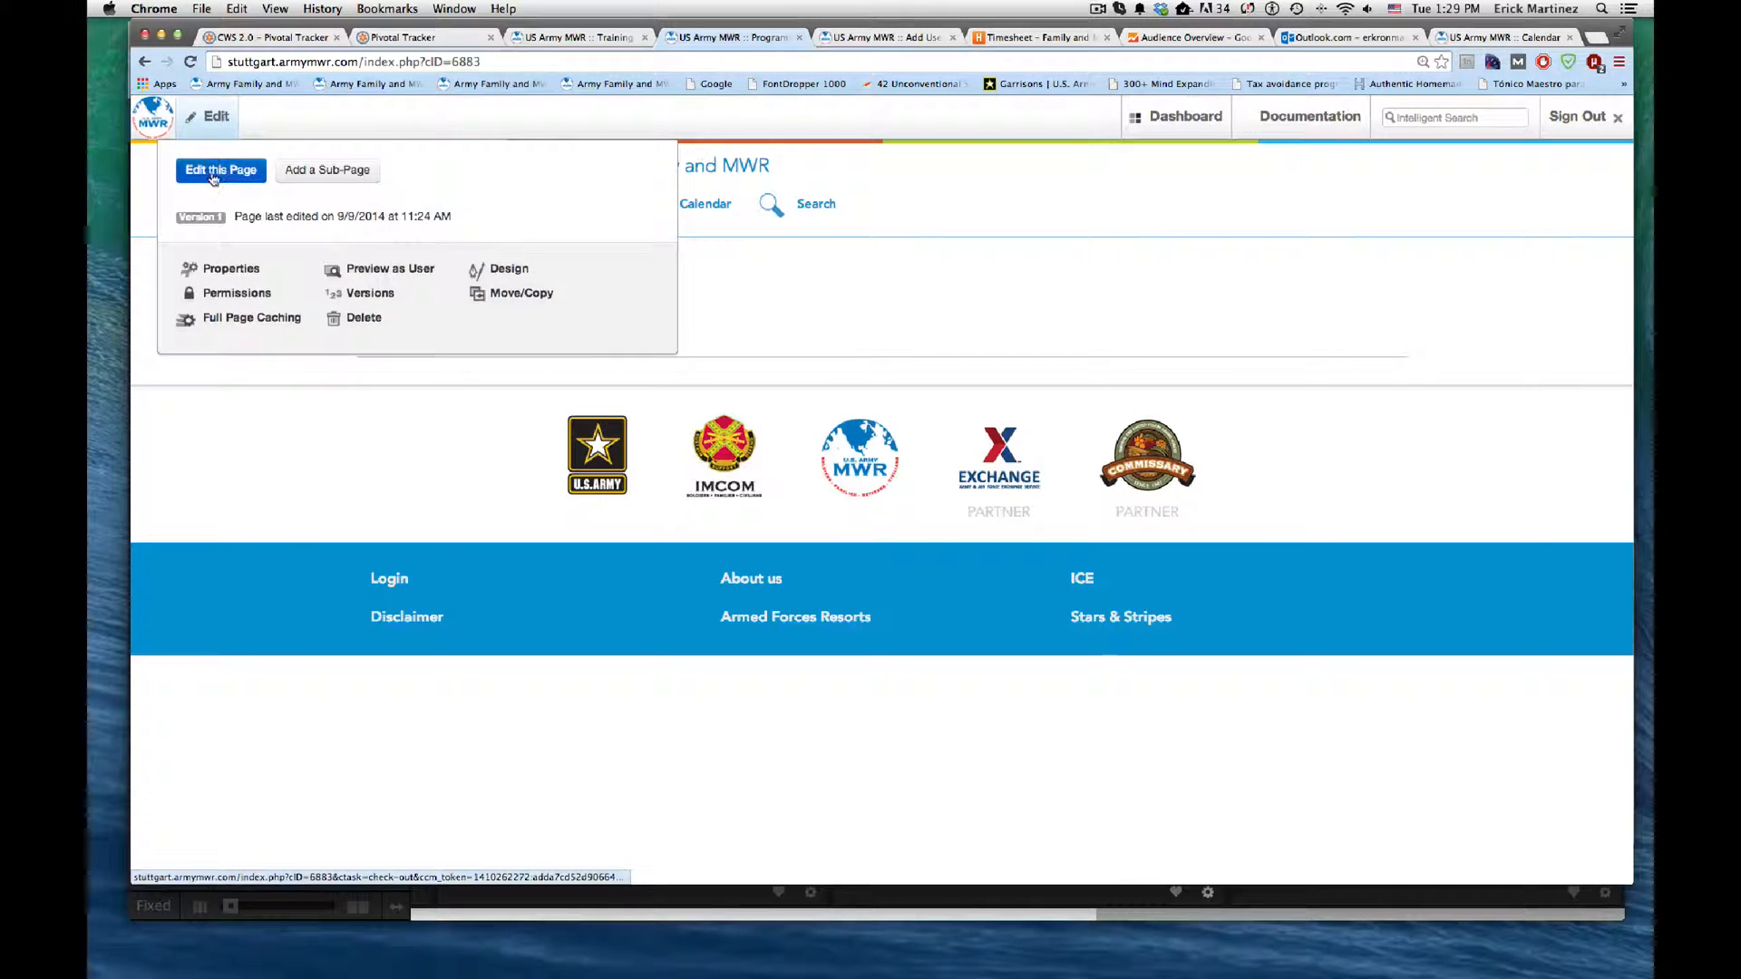
pyautogui.click(214, 174)
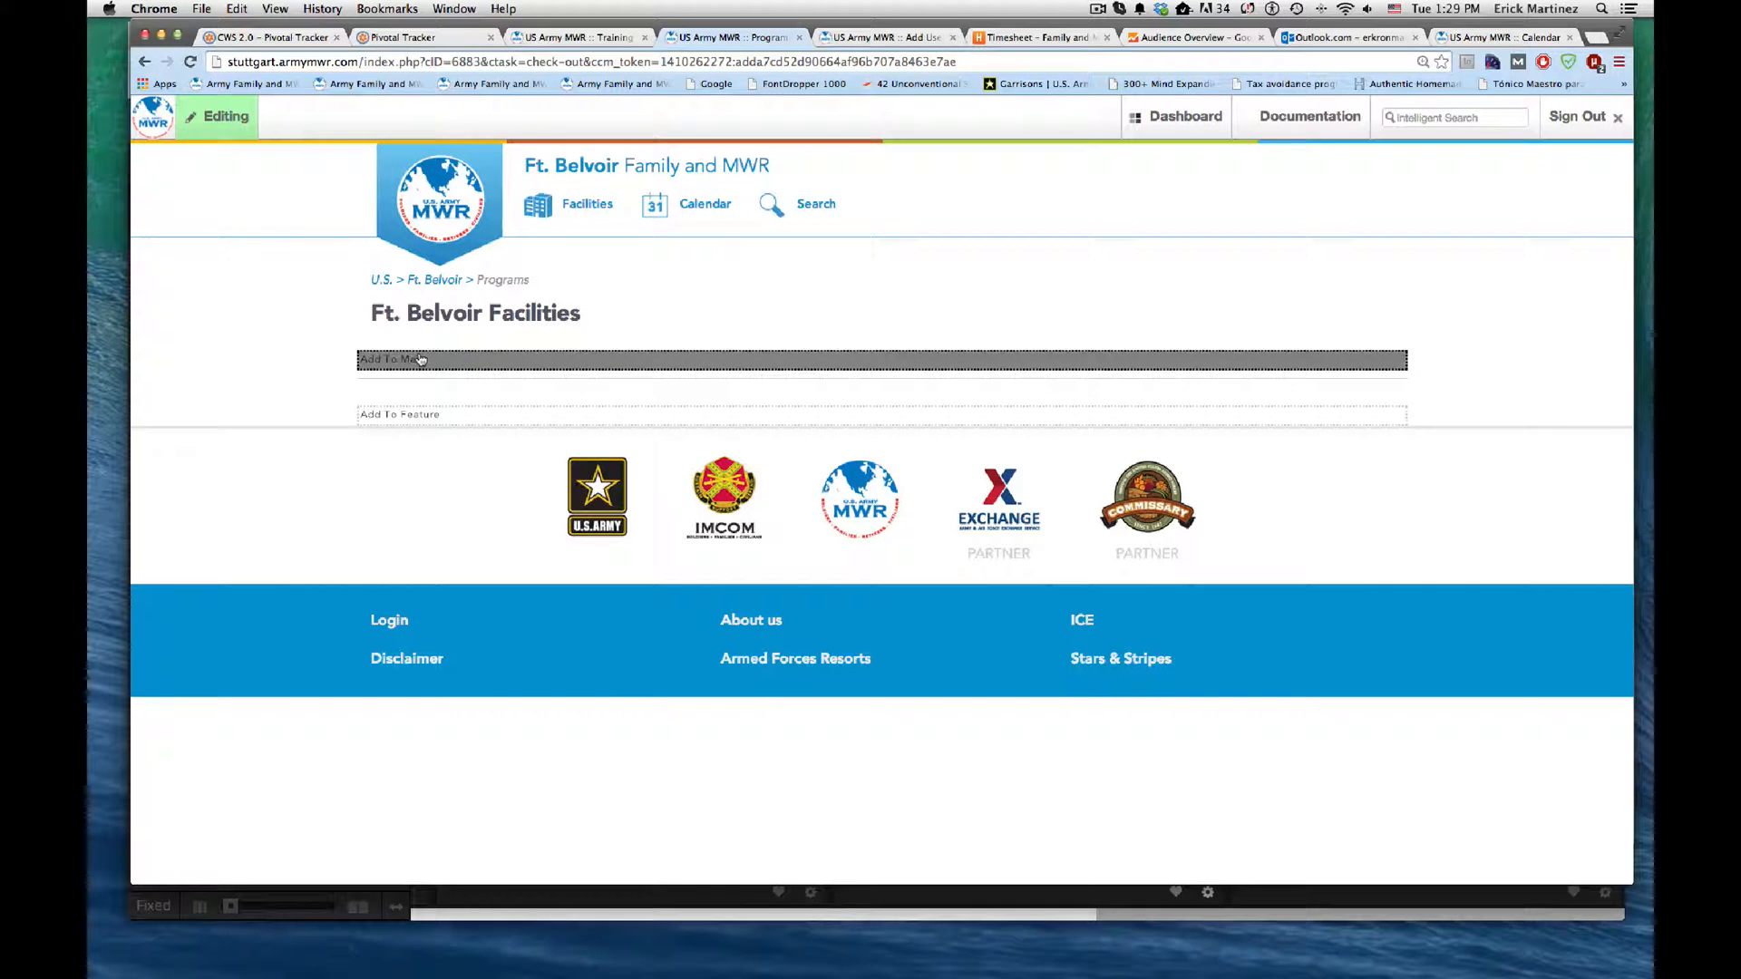
# Step: Start adding a block to the Main area of the Ft. Belvoir Programs page and look through the available block types
pyautogui.click(420, 361)
pyautogui.click(381, 430)
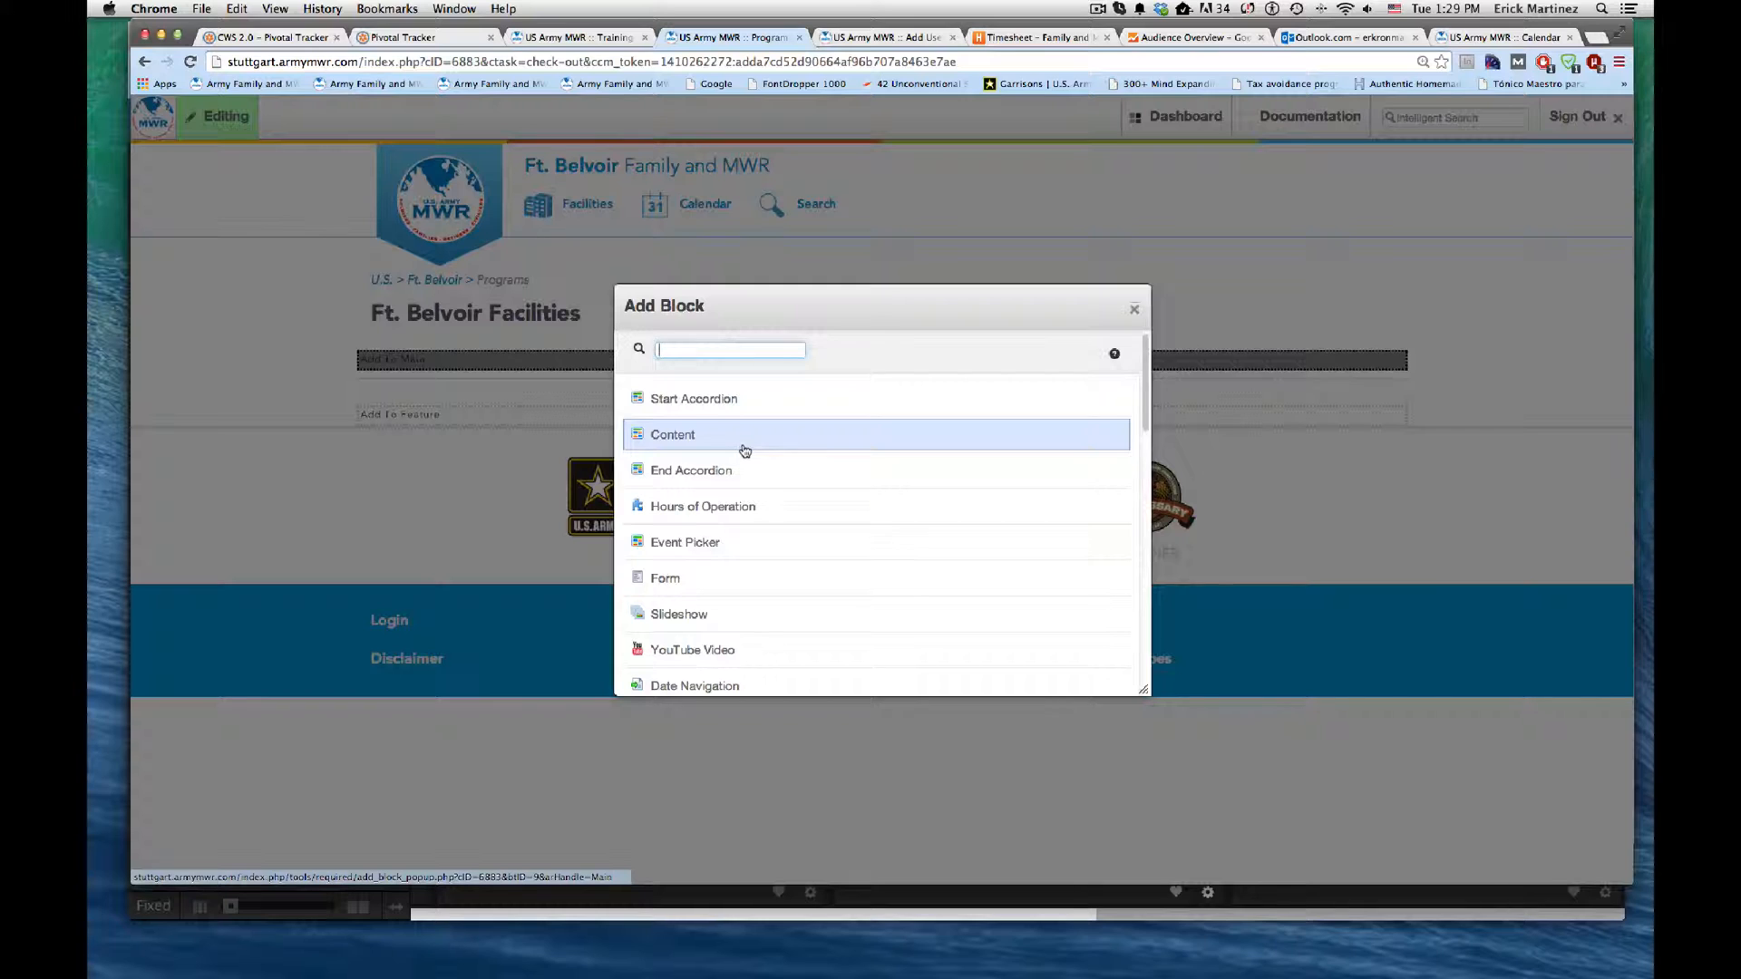
pyautogui.scroll(-2, 804, 481)
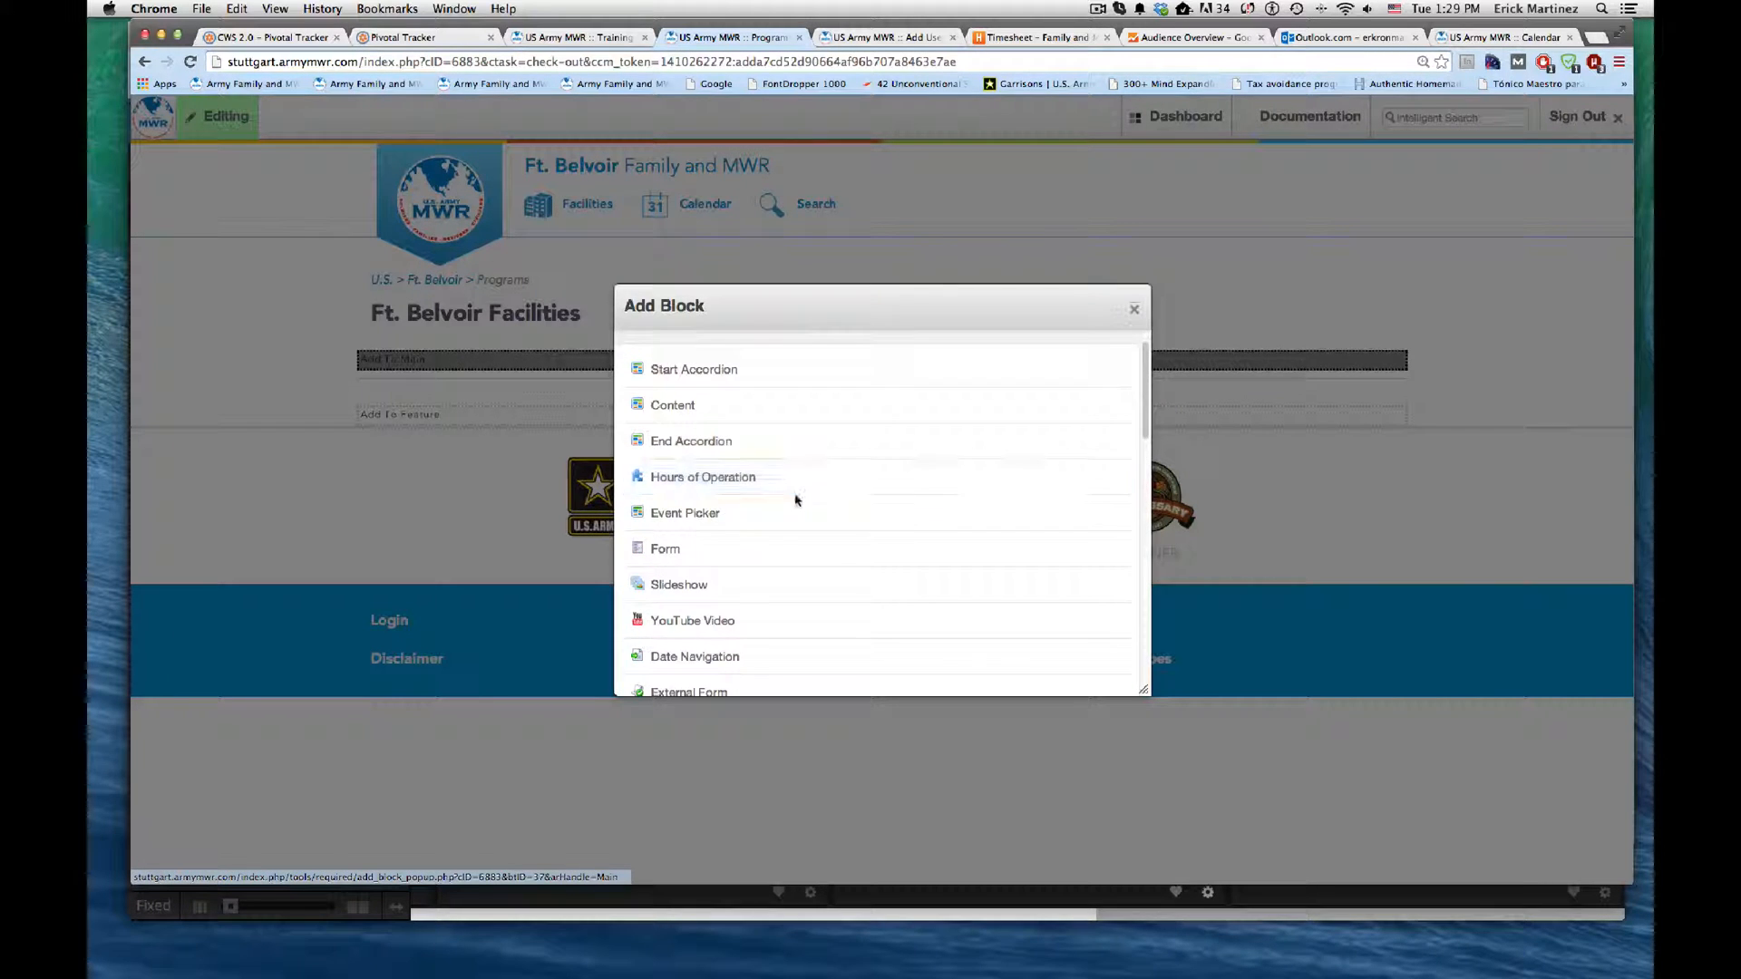
pyautogui.scroll(-10, 795, 500)
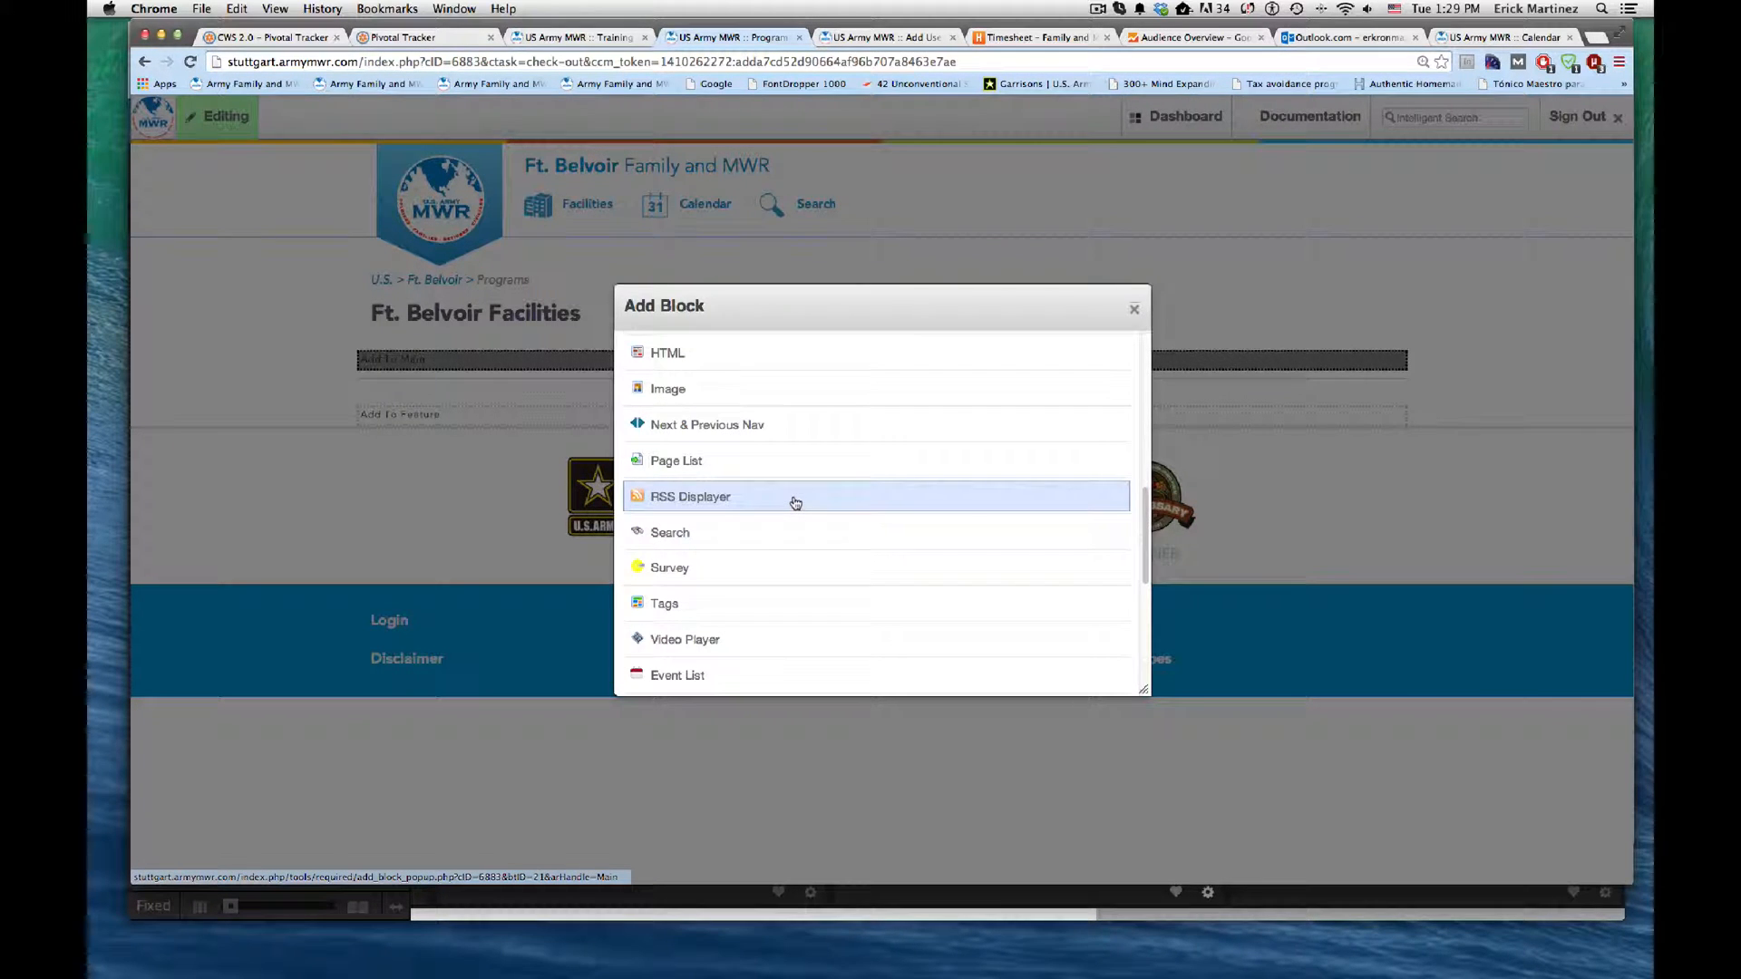
pyautogui.scroll(-1, 794, 508)
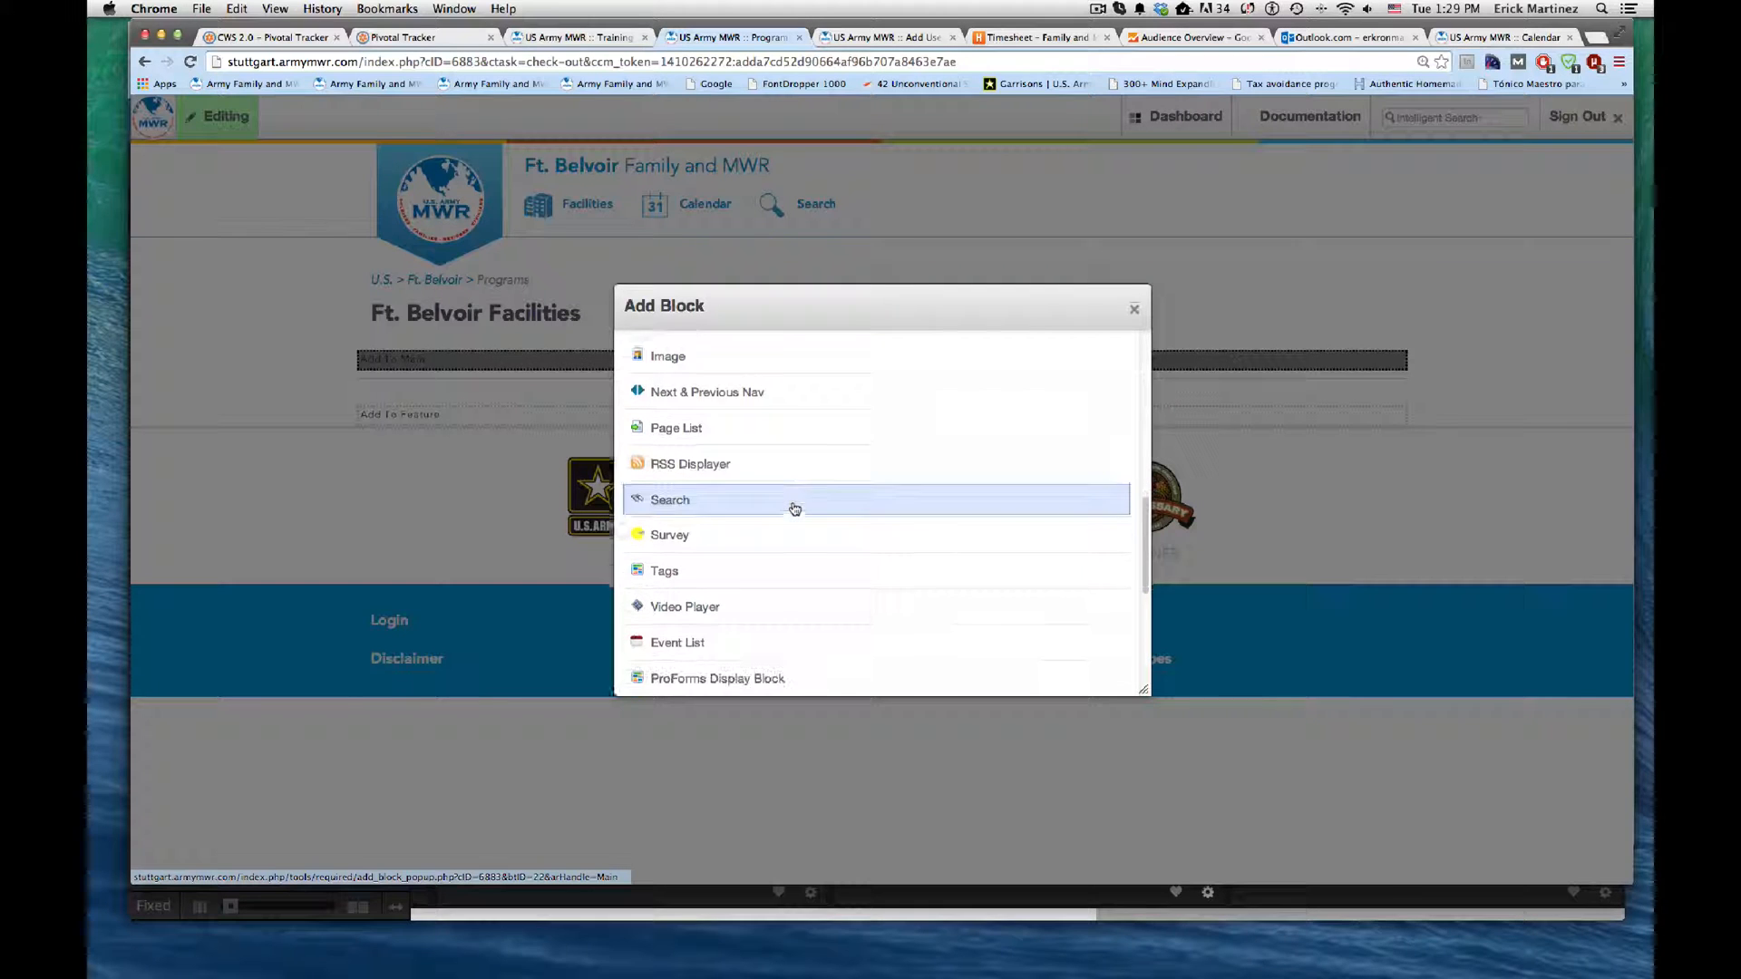
pyautogui.scroll(-8, 794, 507)
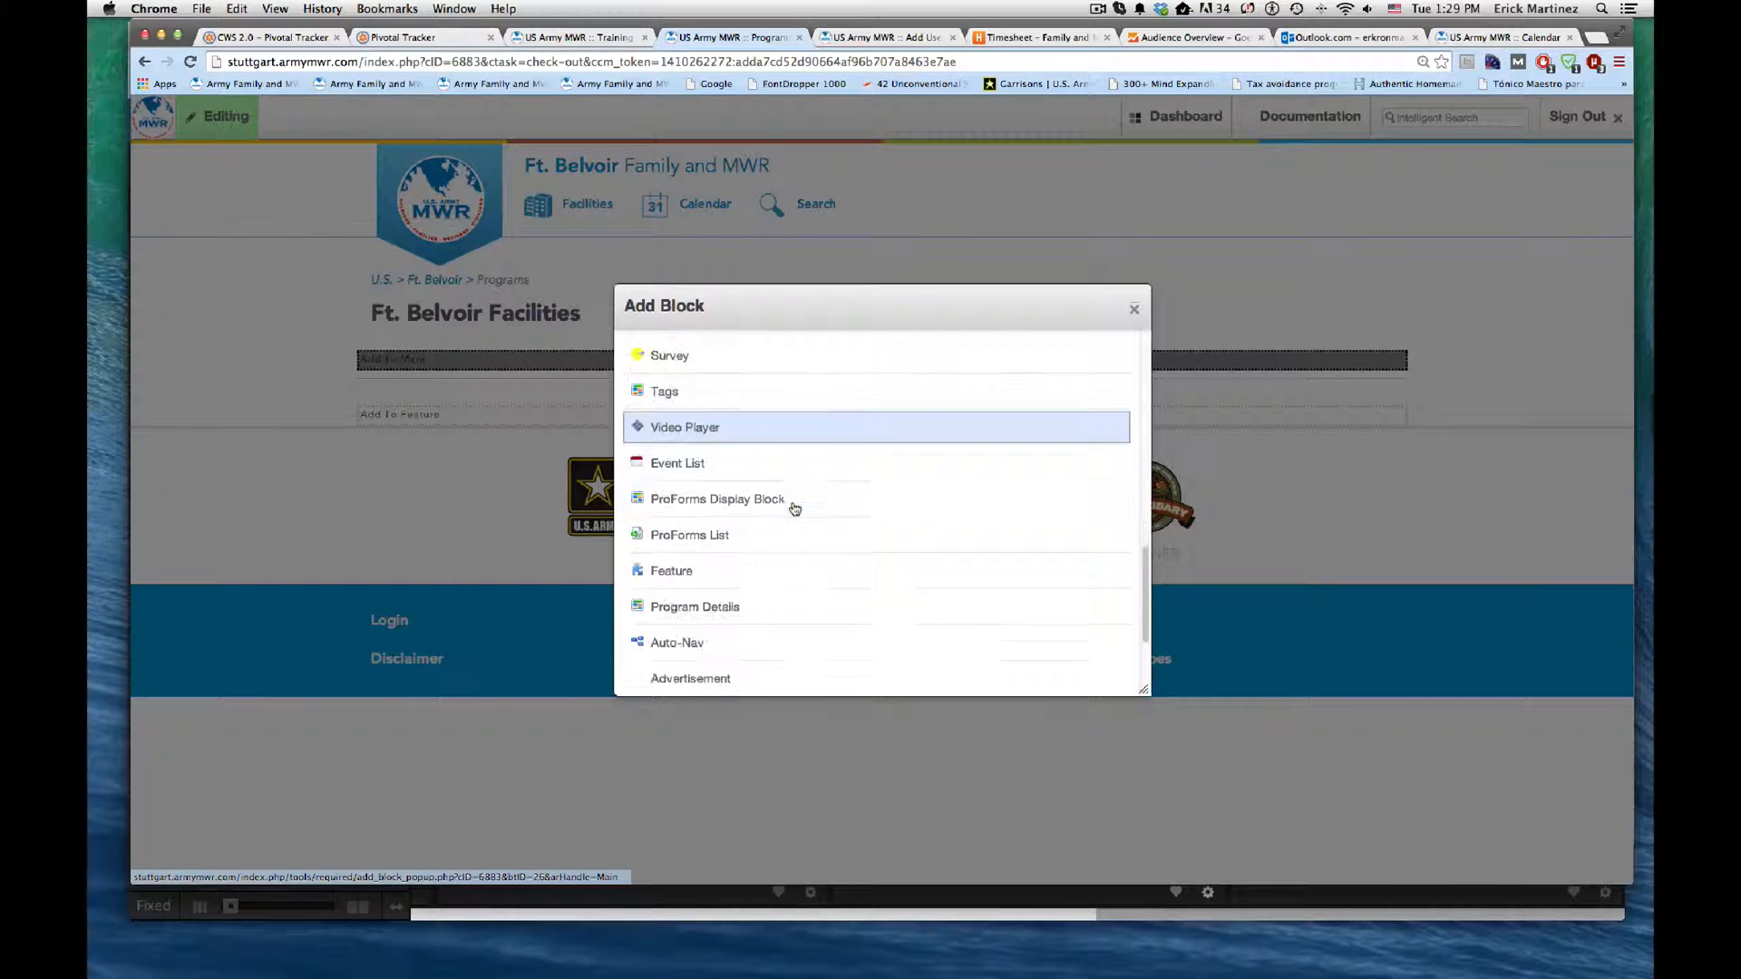
pyautogui.scroll(9, 795, 508)
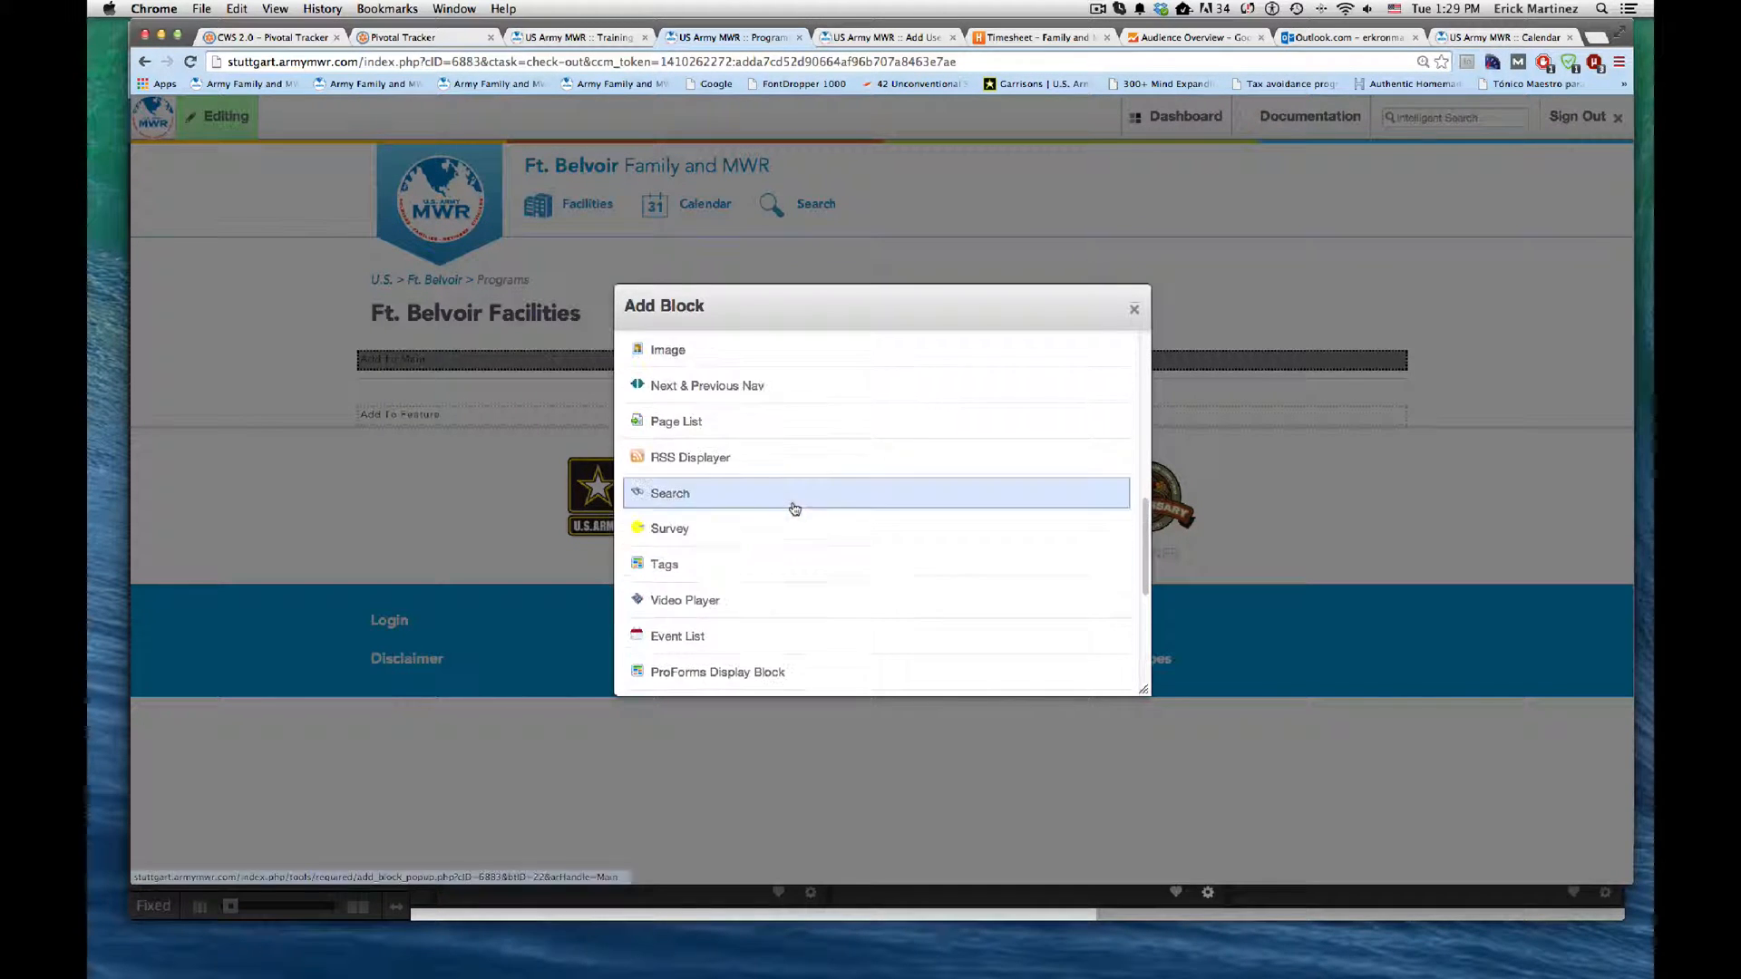
pyautogui.scroll(3, 723, 453)
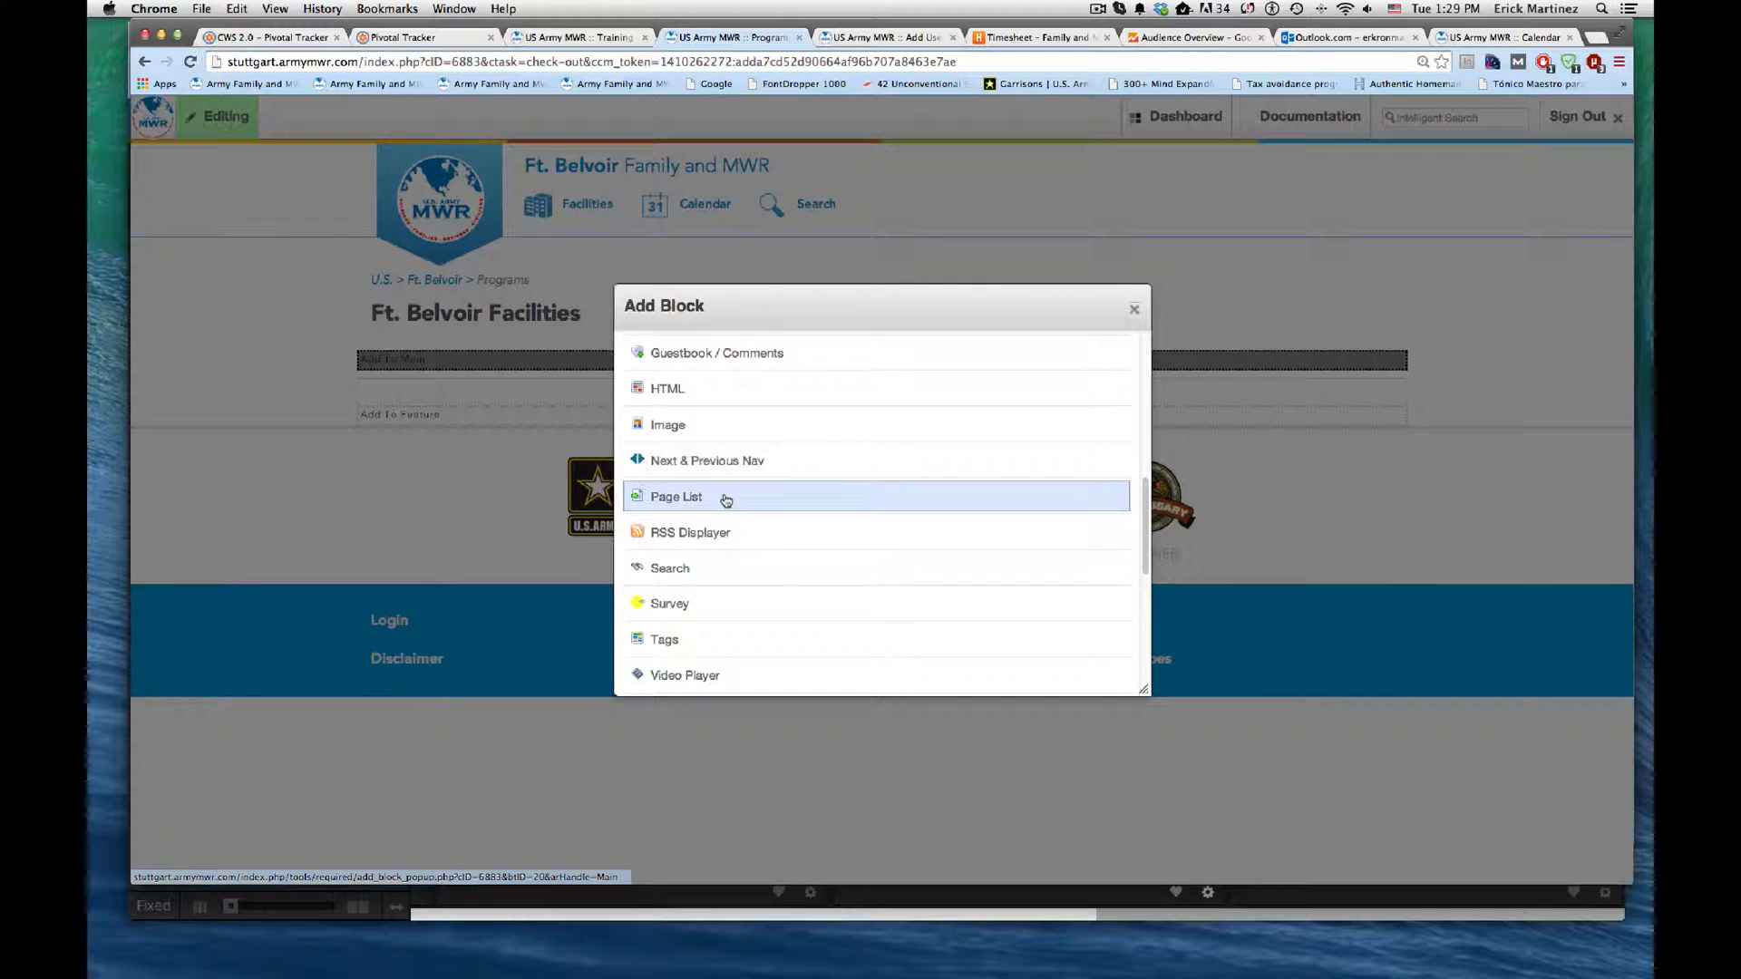
pyautogui.scroll(12, 753, 508)
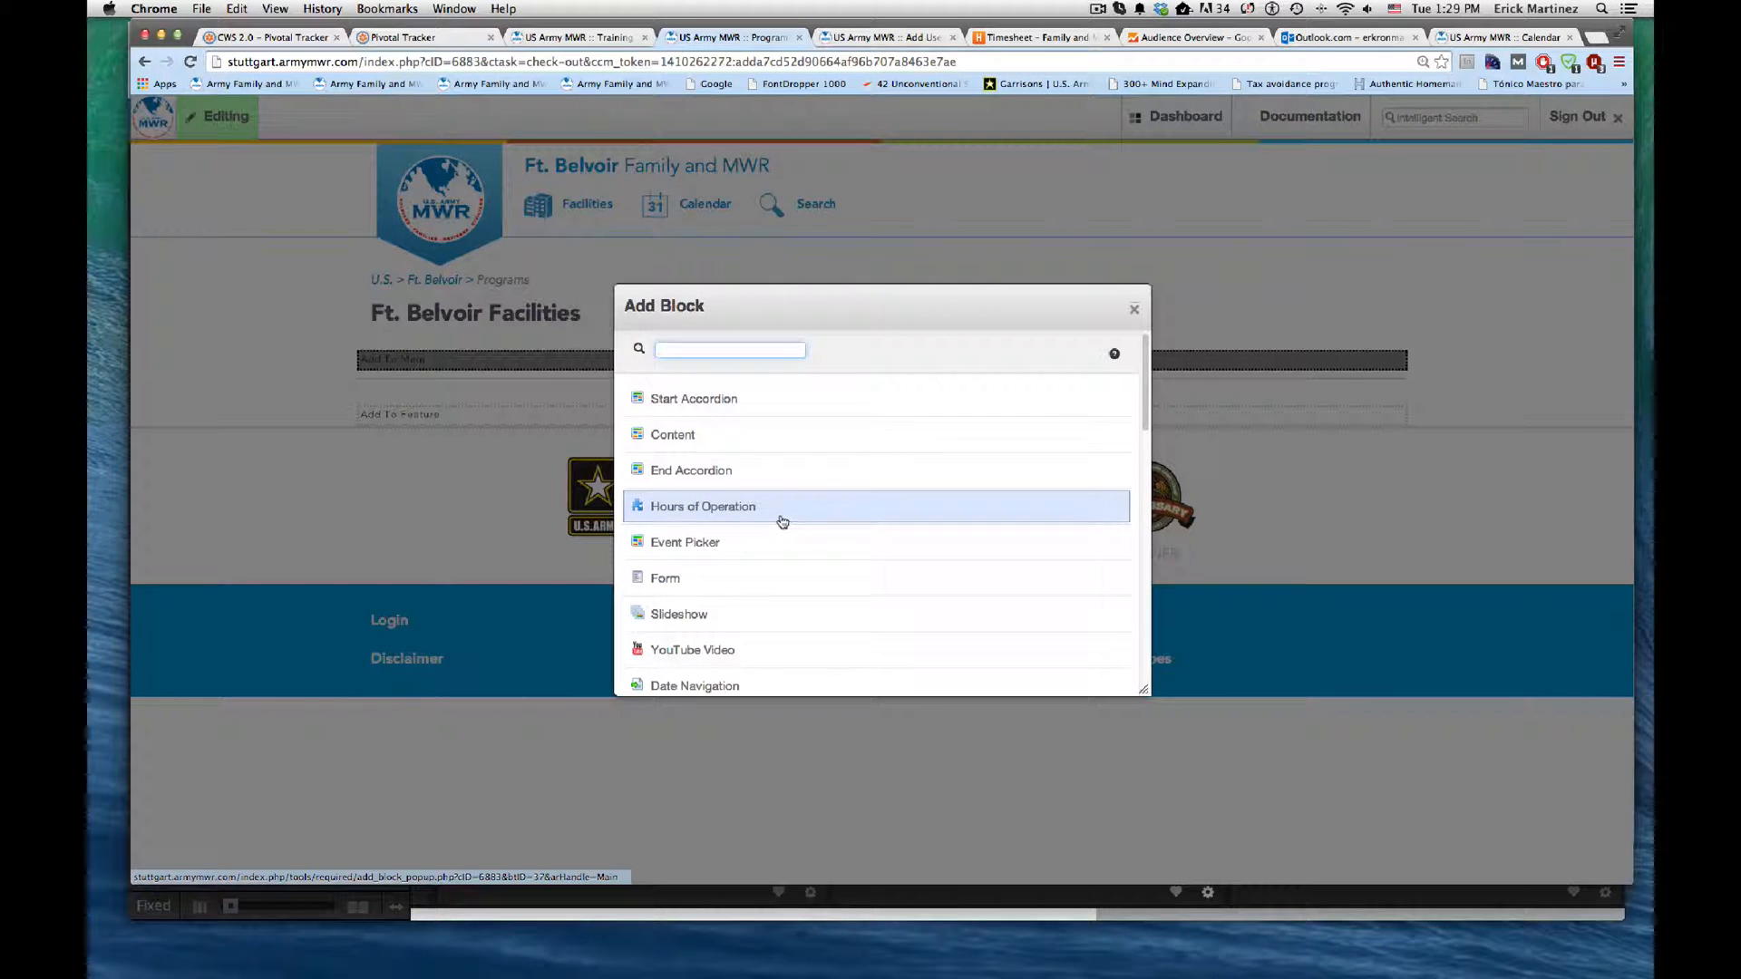
pyautogui.scroll(-4, 780, 544)
pyautogui.scroll(-5, 777, 607)
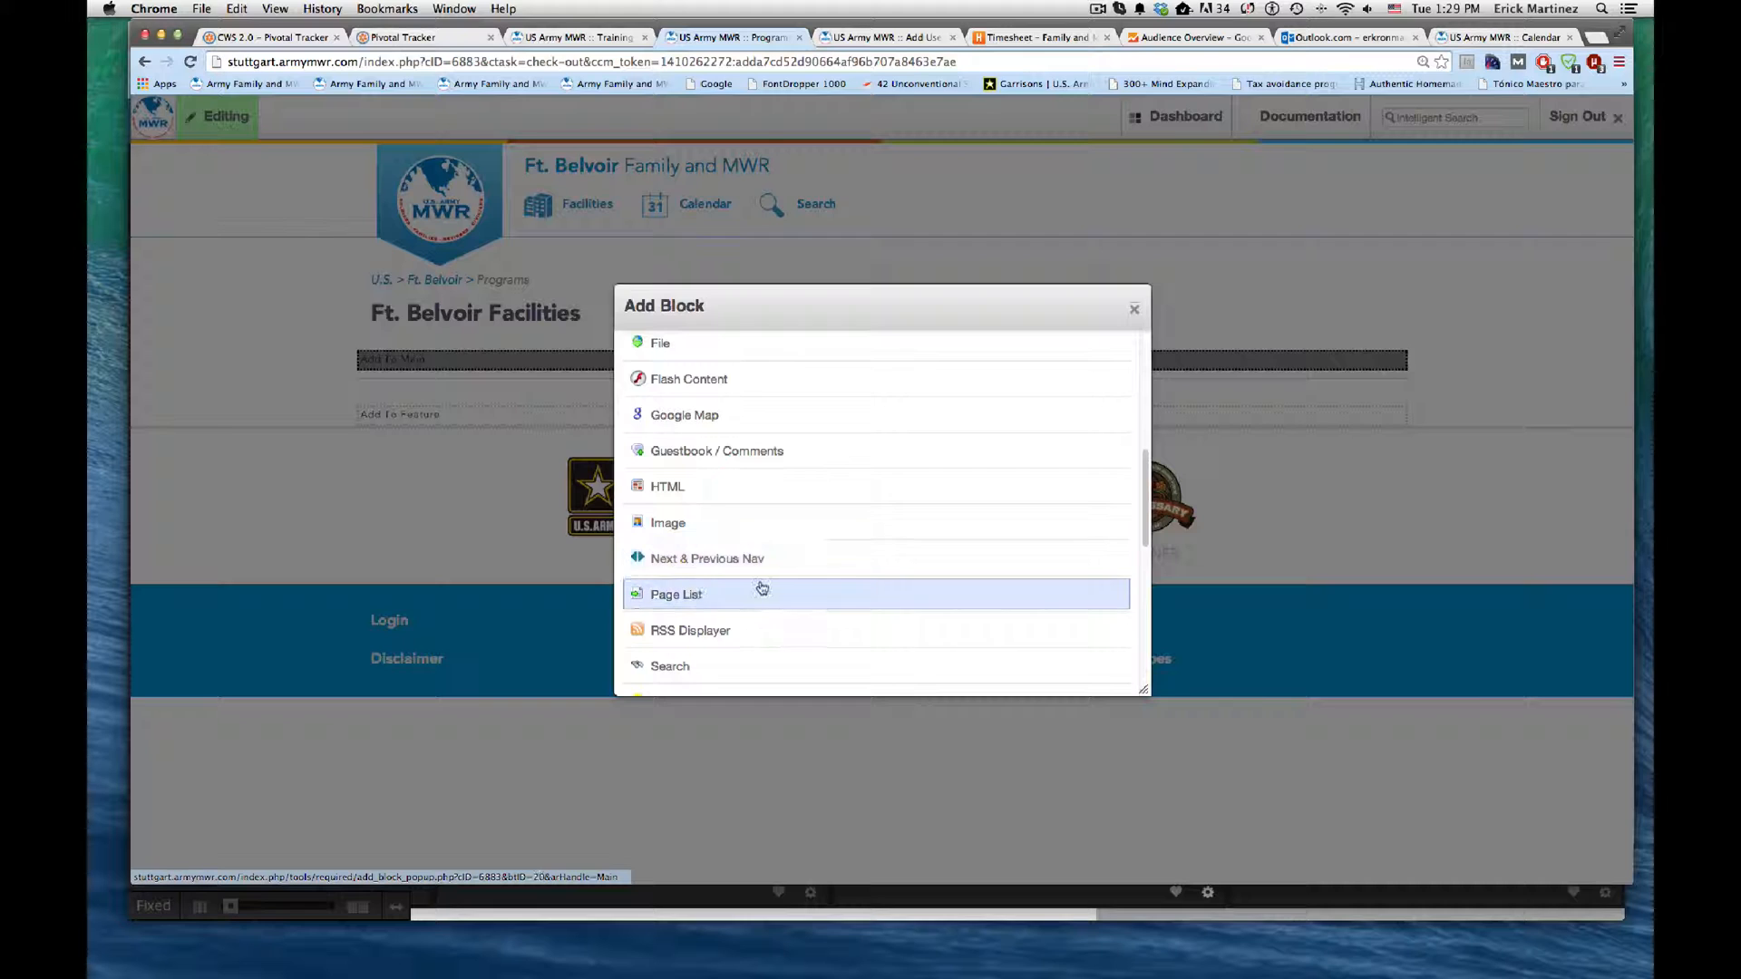
pyautogui.click(760, 594)
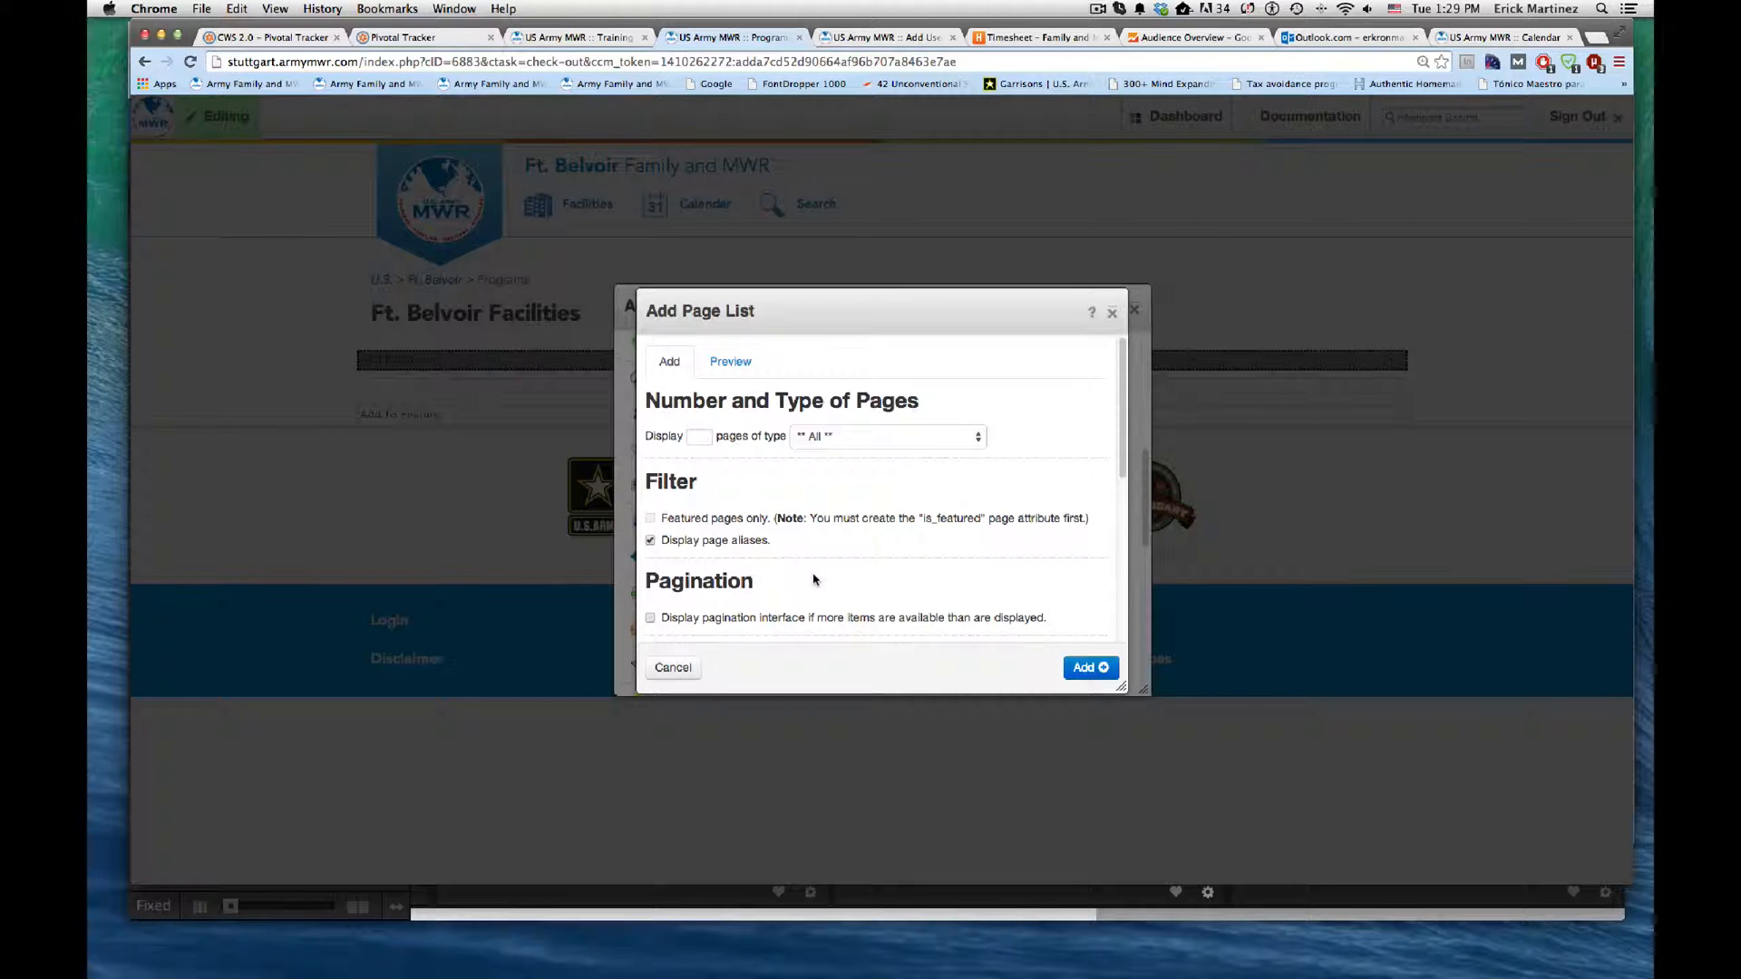
pyautogui.scroll(-5, 814, 580)
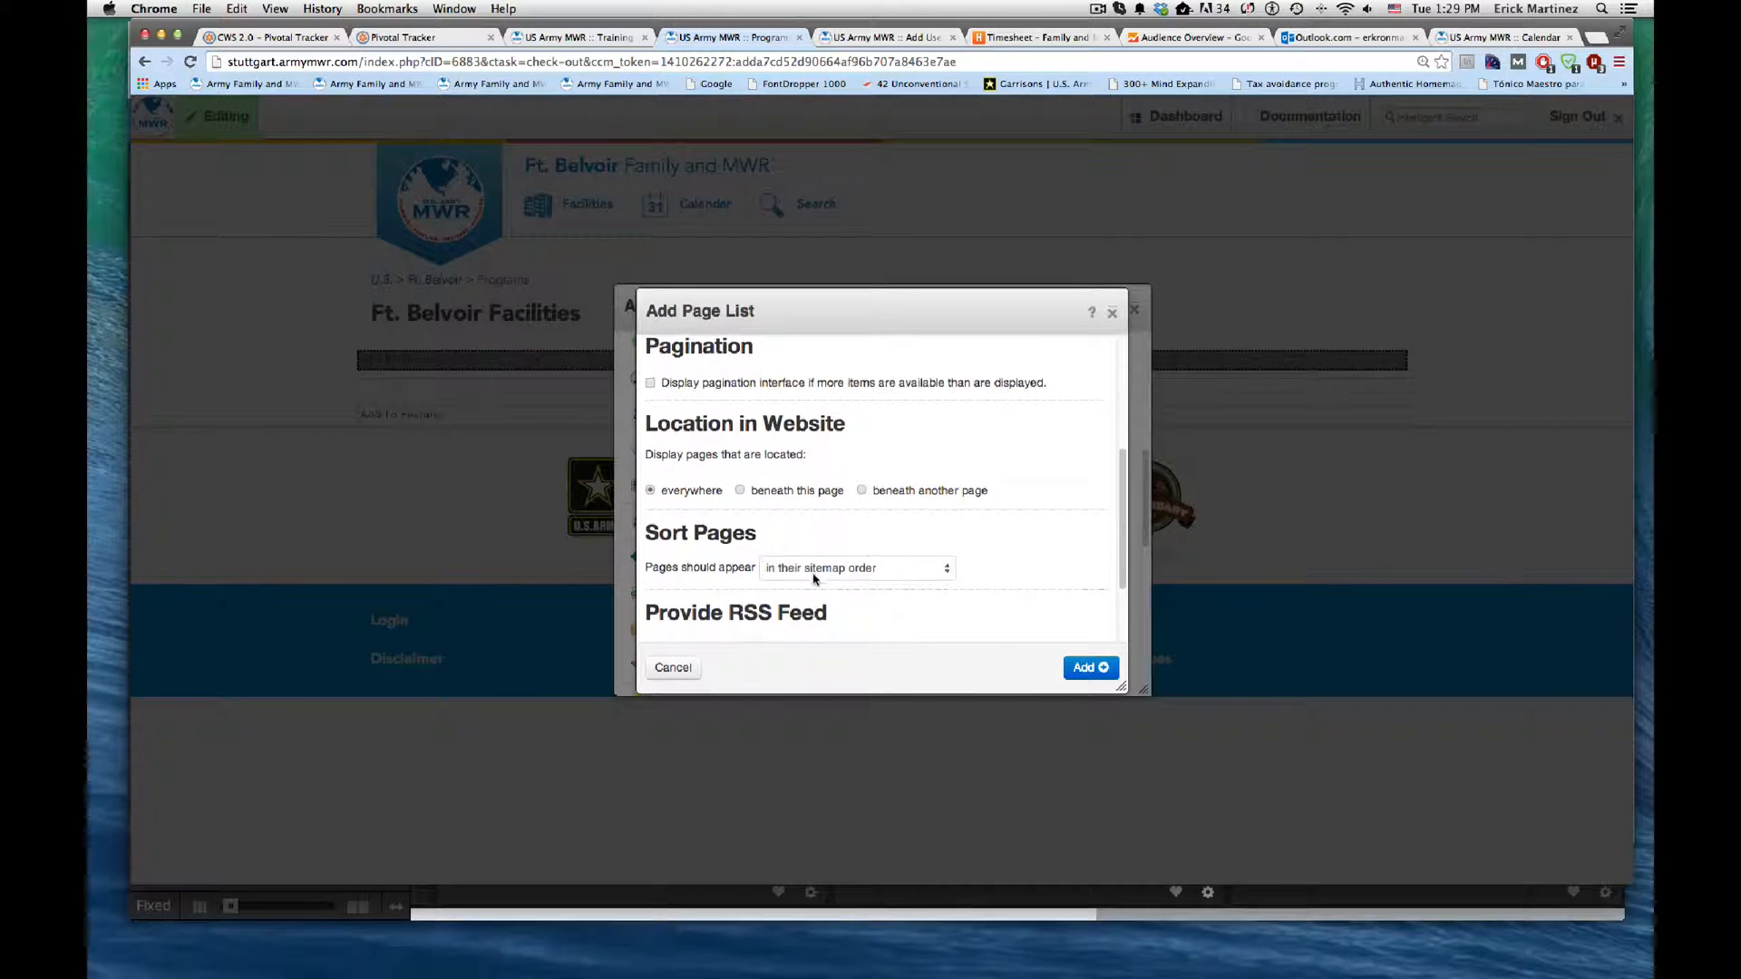
pyautogui.scroll(-2, 813, 580)
pyautogui.scroll(6, 813, 580)
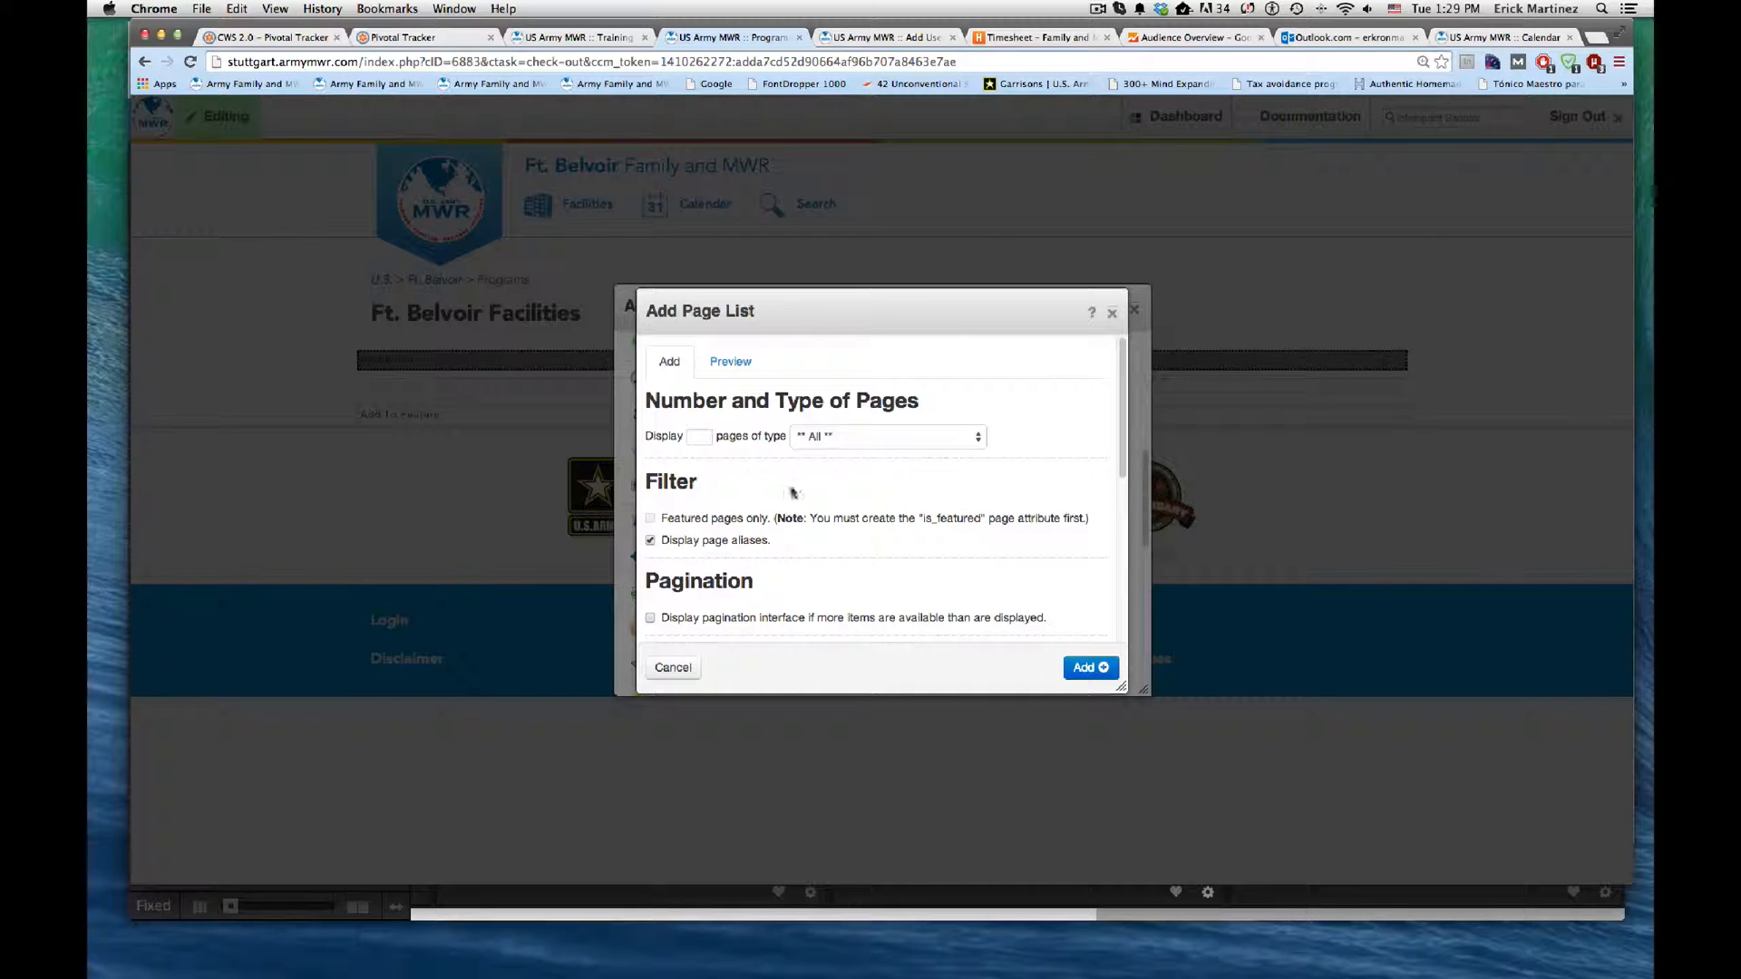
pyautogui.click(863, 444)
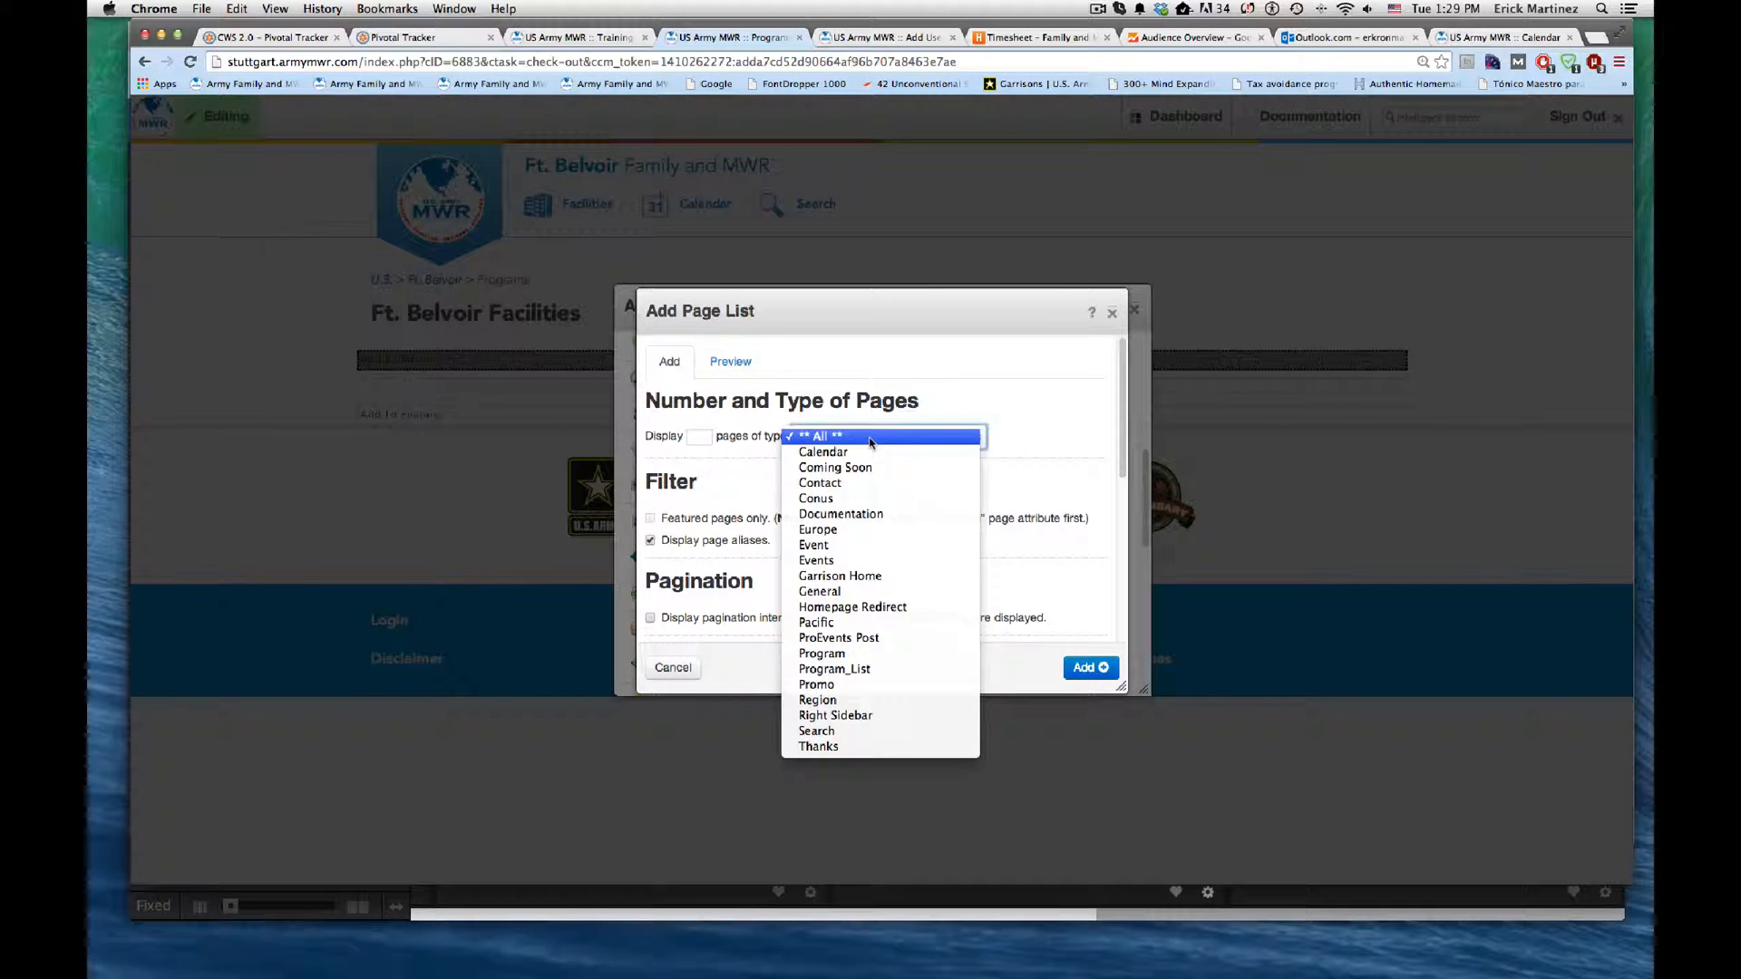
pyautogui.click(1010, 441)
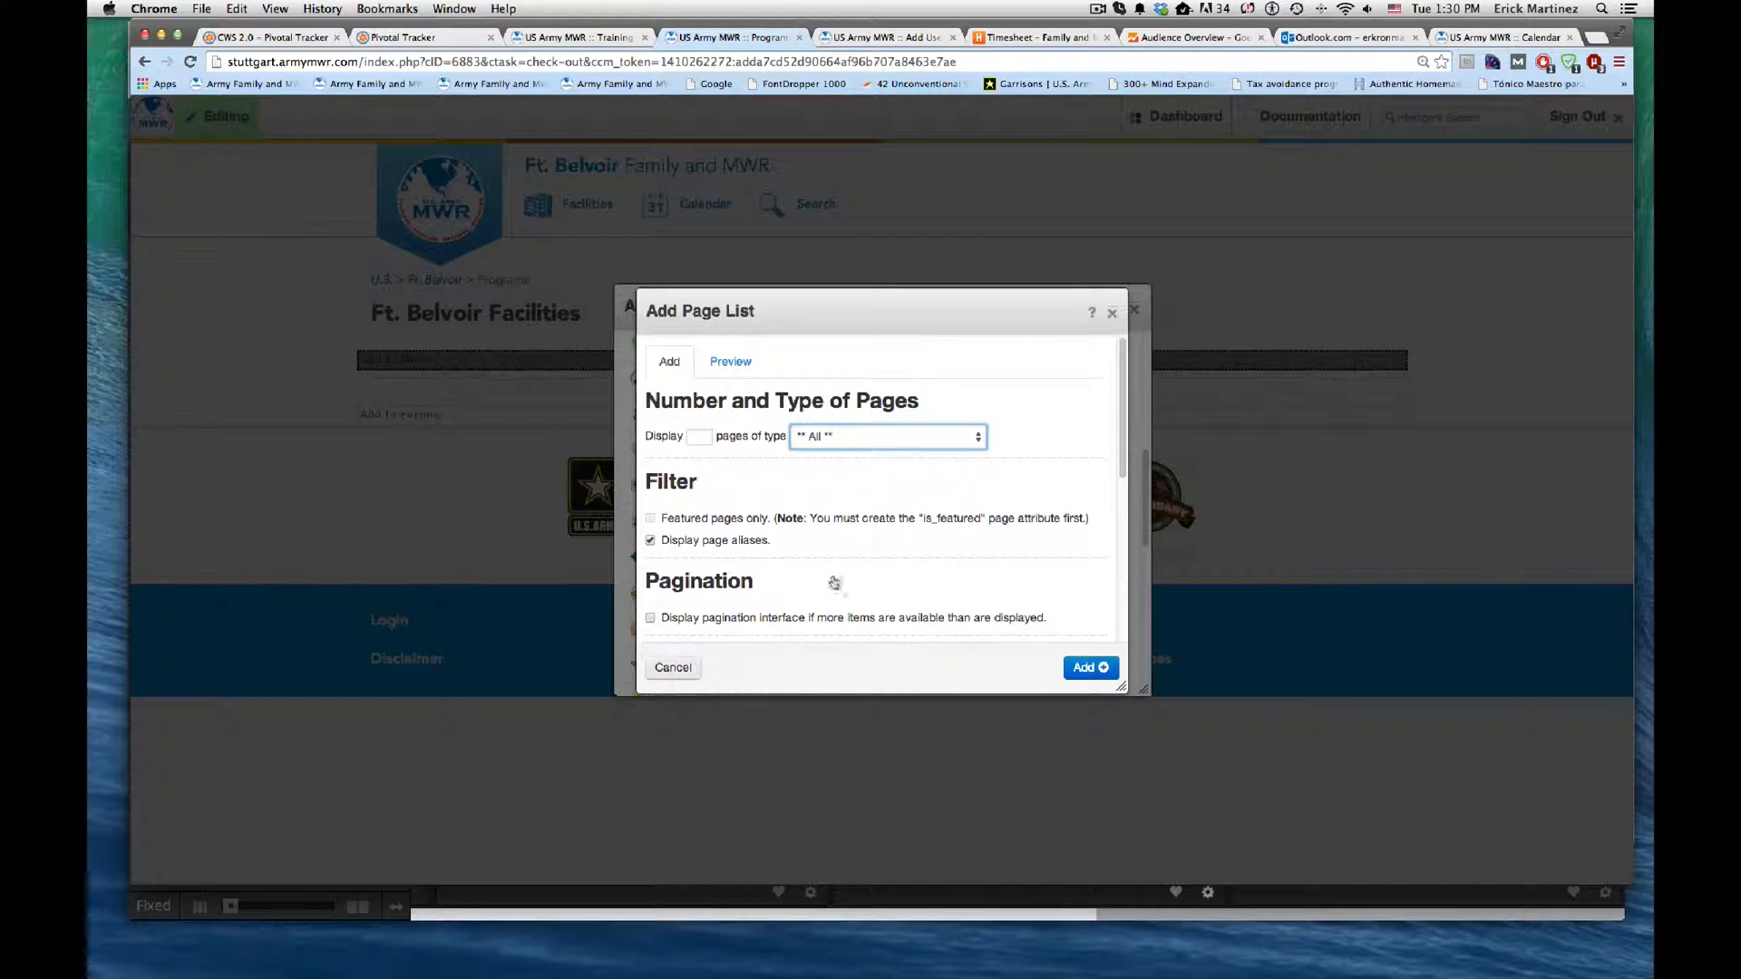
pyautogui.scroll(-5, 828, 579)
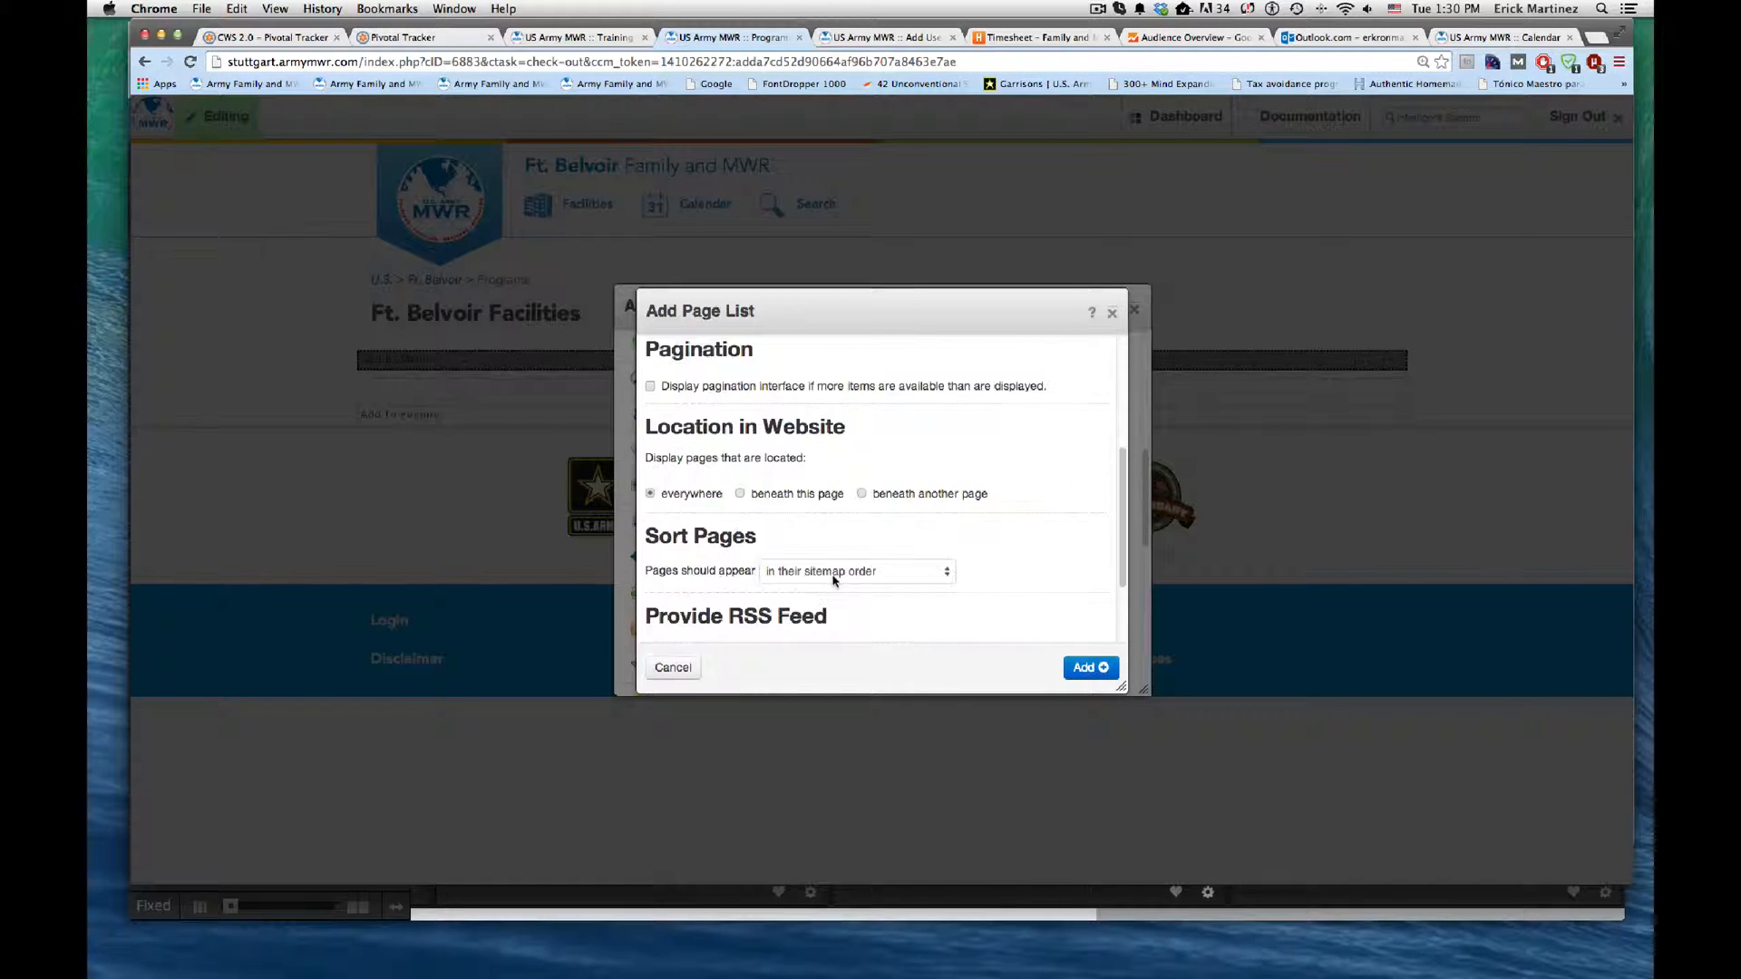
pyautogui.click(672, 669)
pyautogui.scroll(6, 852, 551)
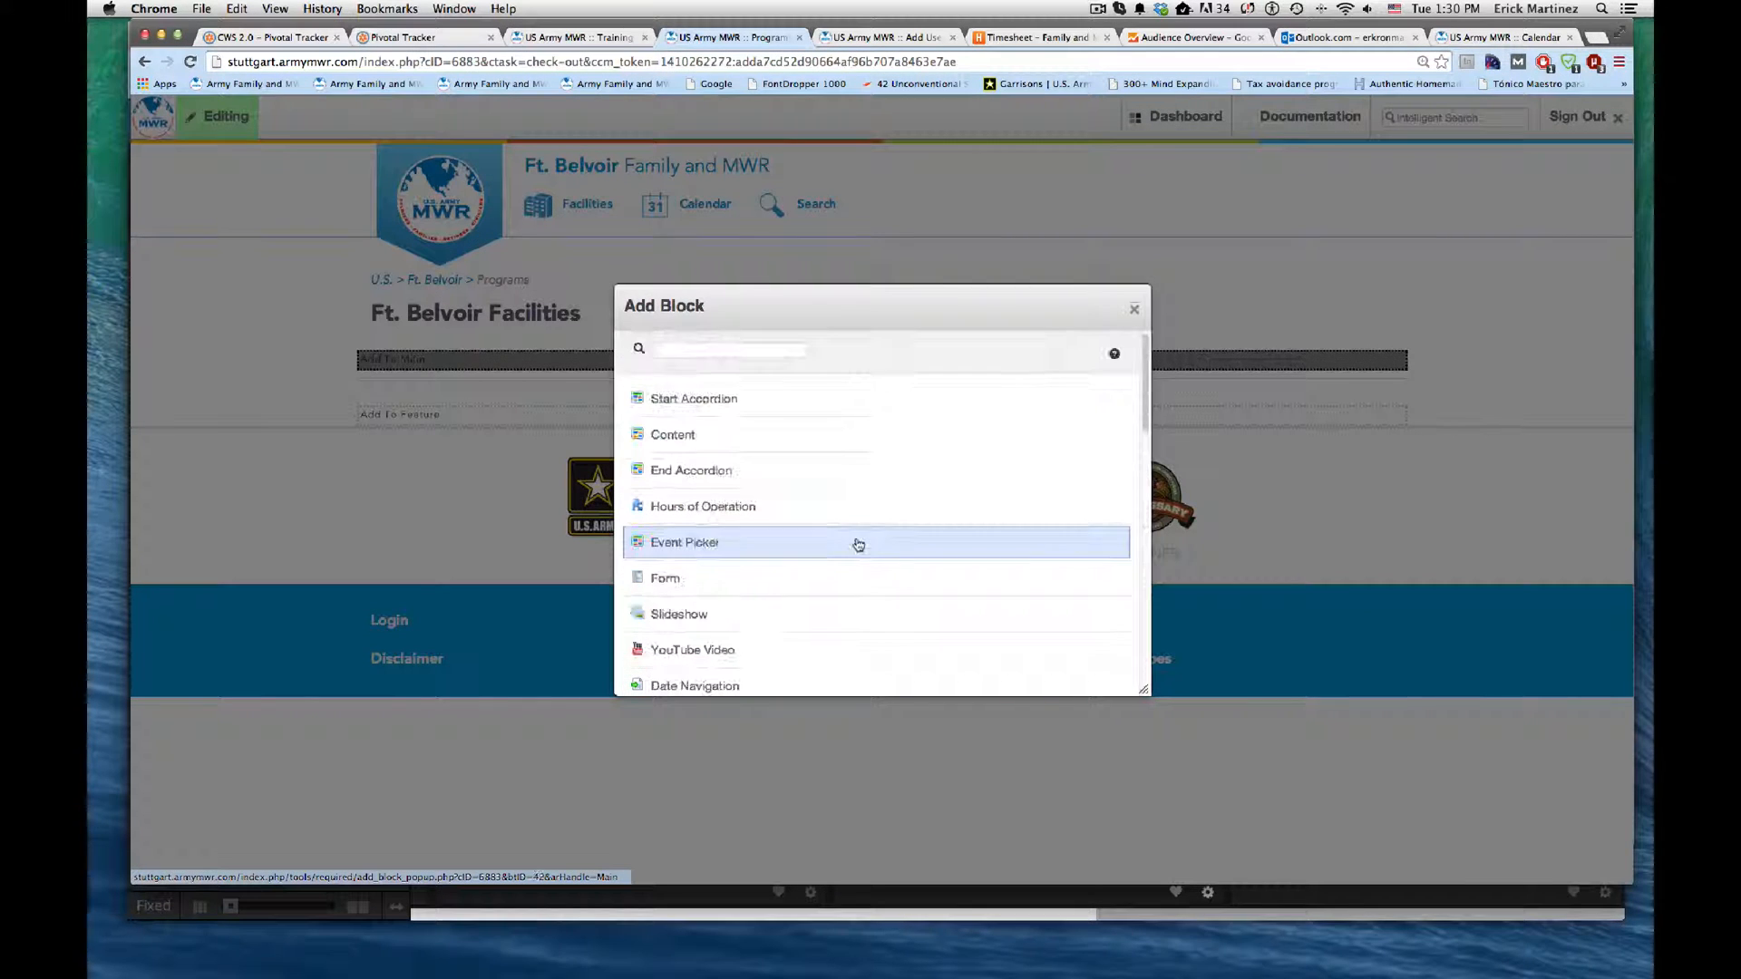